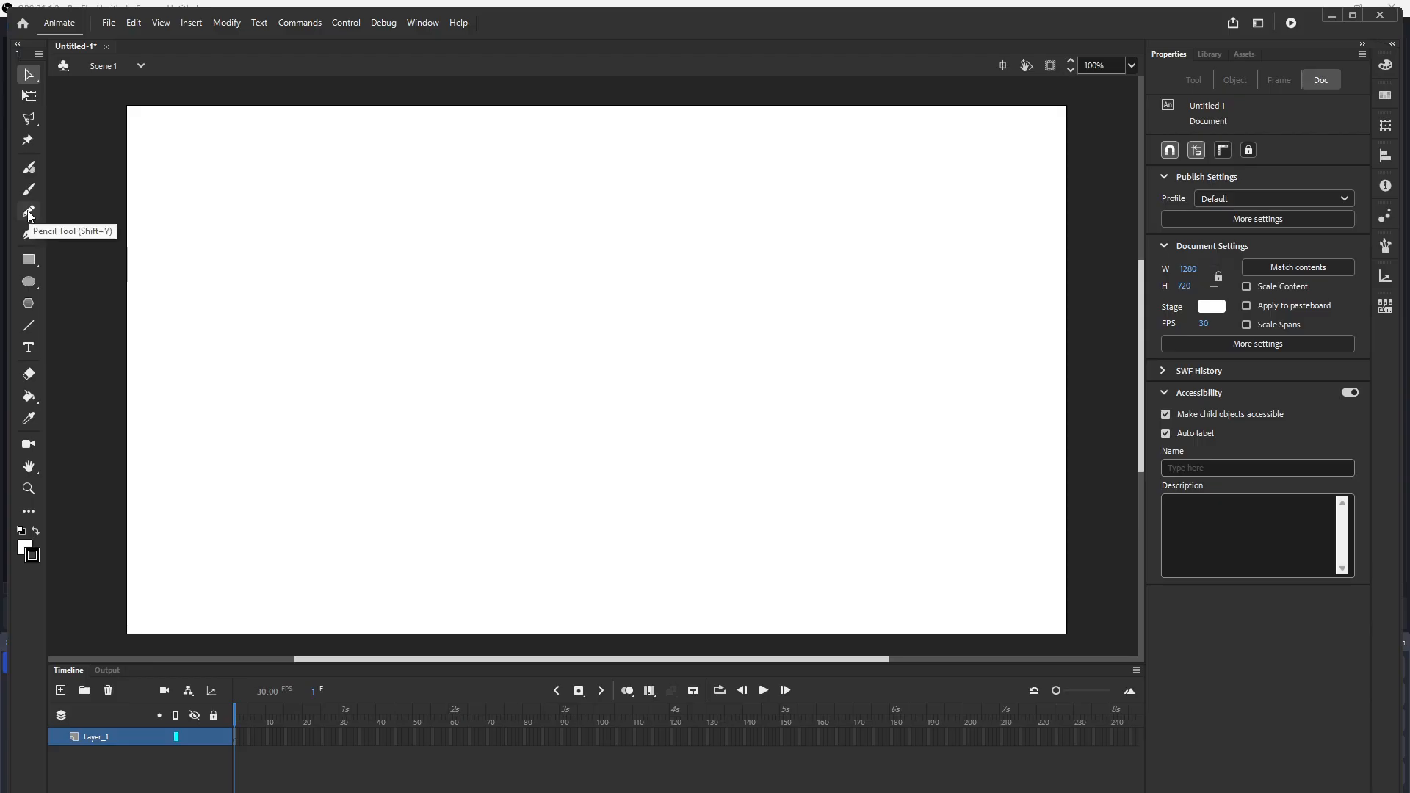
Step: Pick the Pencil tool, set the stroke size to 0.1 and draw a long pointed stroke across the stage
click(28, 213)
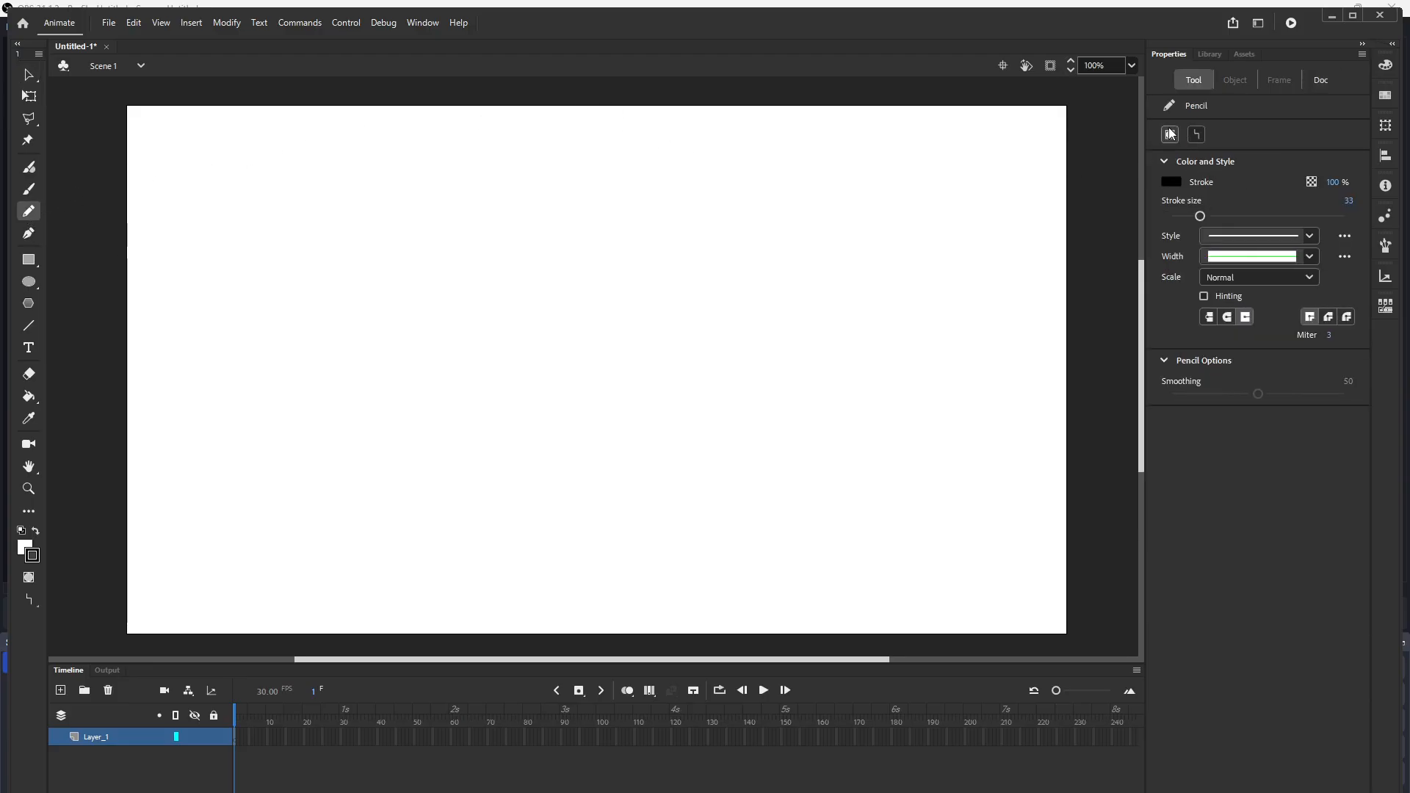
mouse_move(1202, 217)
mouse_down()
mouse_move(1230, 216)
mouse_move(1170, 216)
mouse_up()
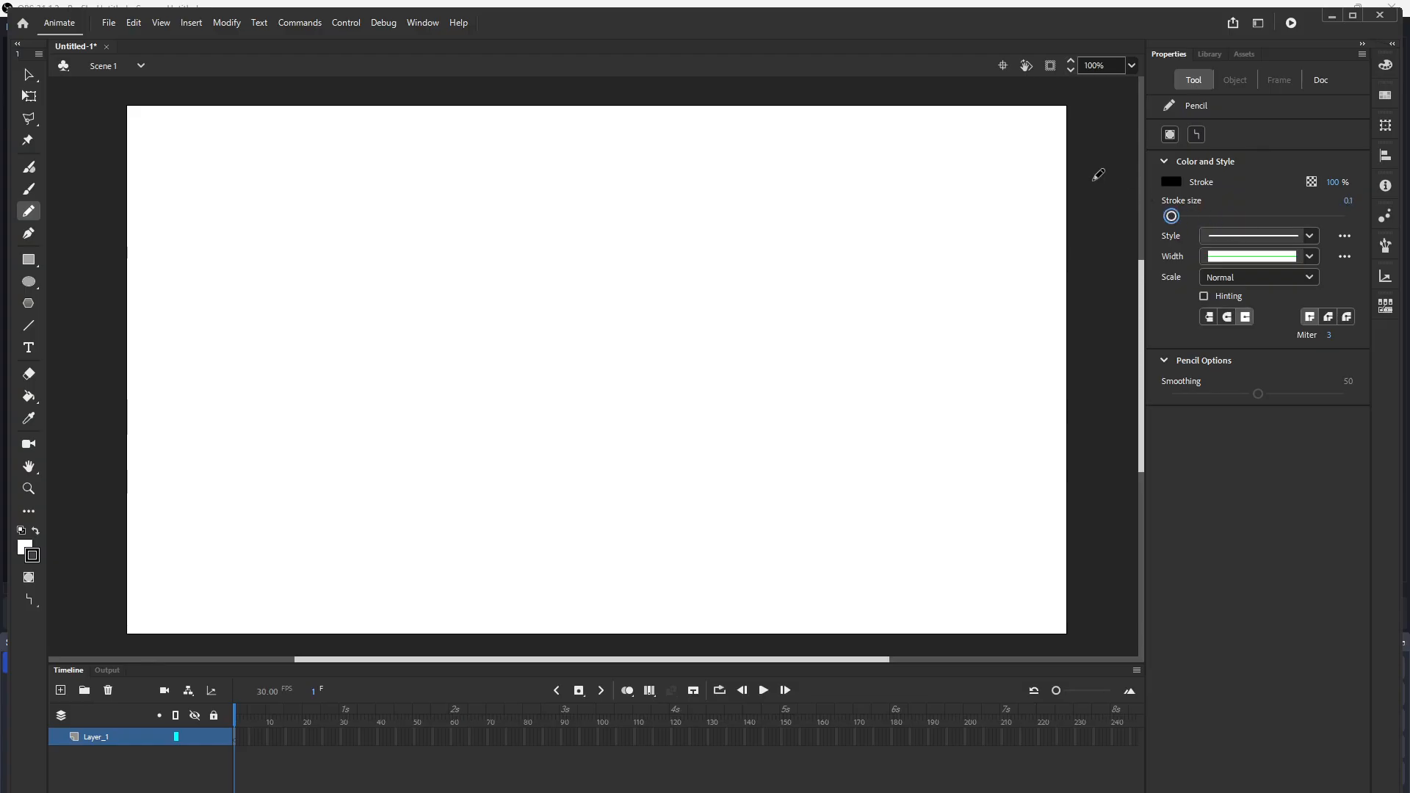
mouse_move(319, 321)
mouse_down()
mouse_move(532, 228)
mouse_move(732, 181)
mouse_move(450, 339)
mouse_move(354, 347)
mouse_move(317, 318)
mouse_up()
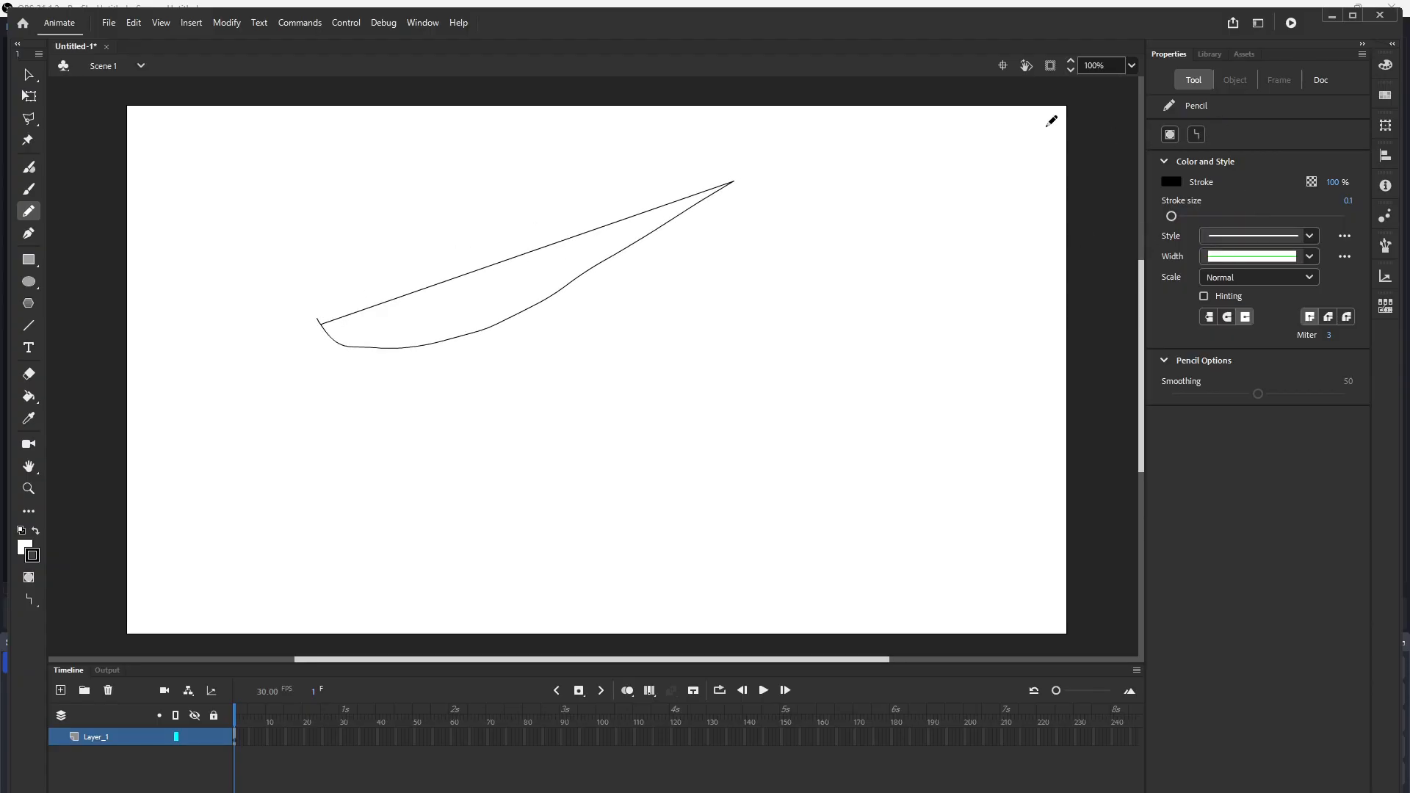
Step: Toggle object drawing mode, keep the pencil in Straighten mode and sketch two rectangles to the right
click(1166, 137)
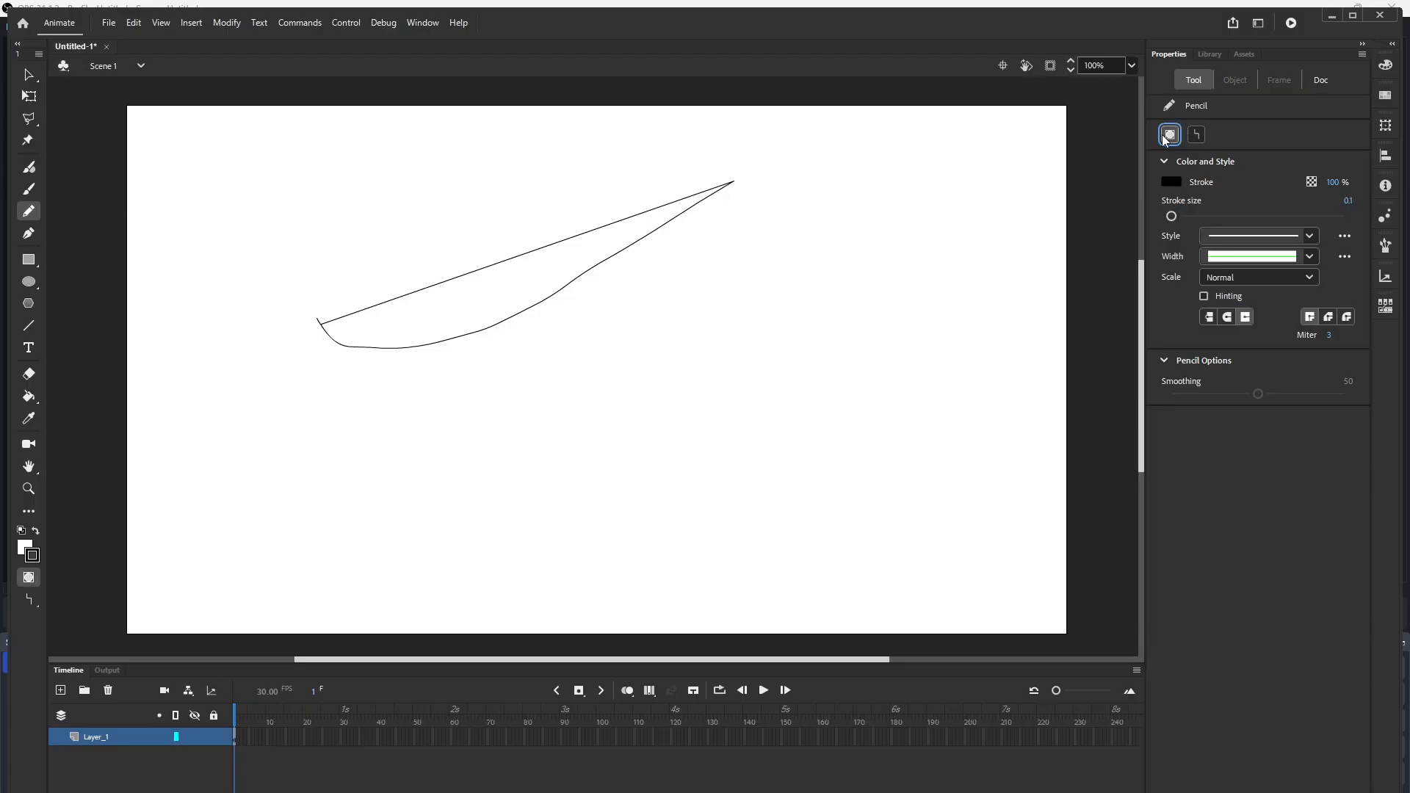
click(1170, 138)
click(1176, 138)
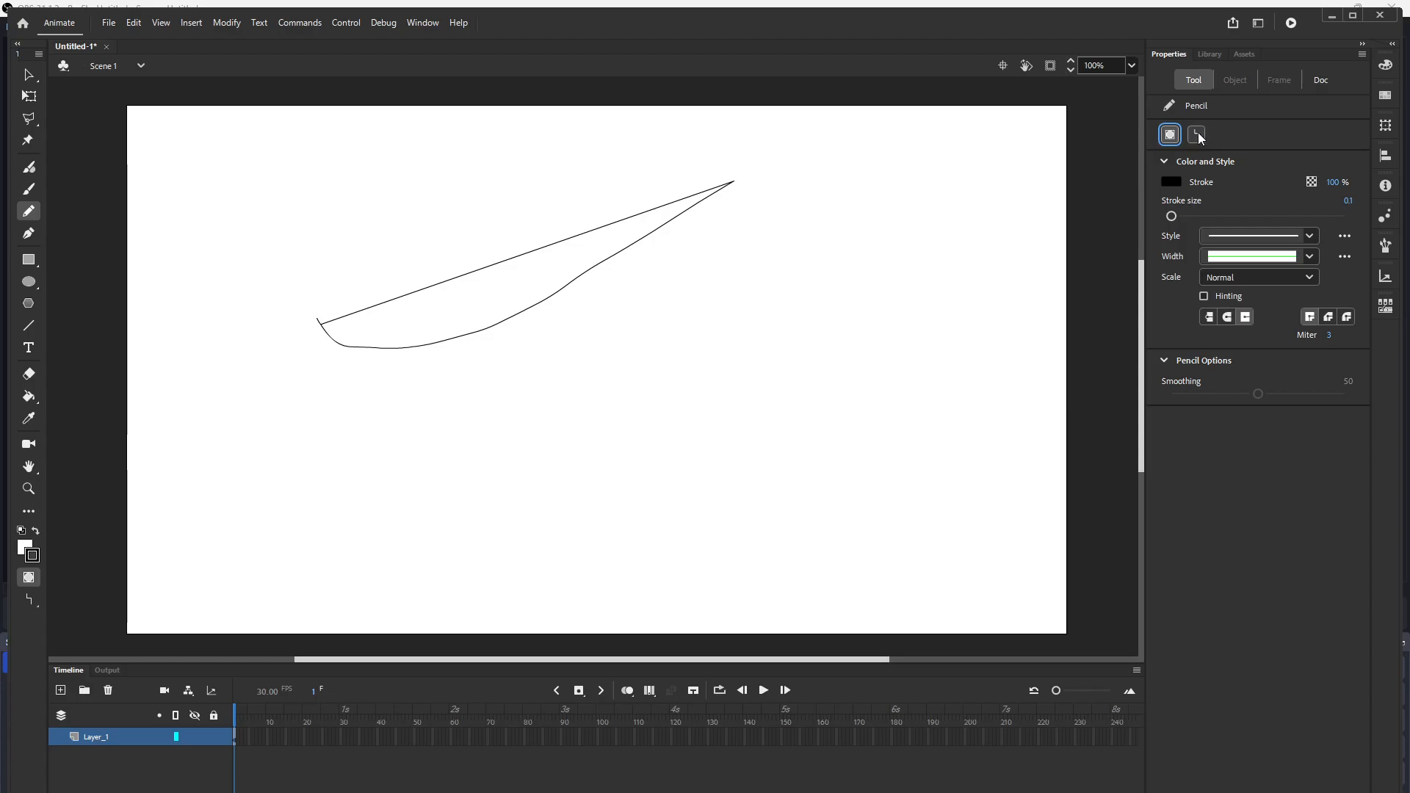
click(1198, 138)
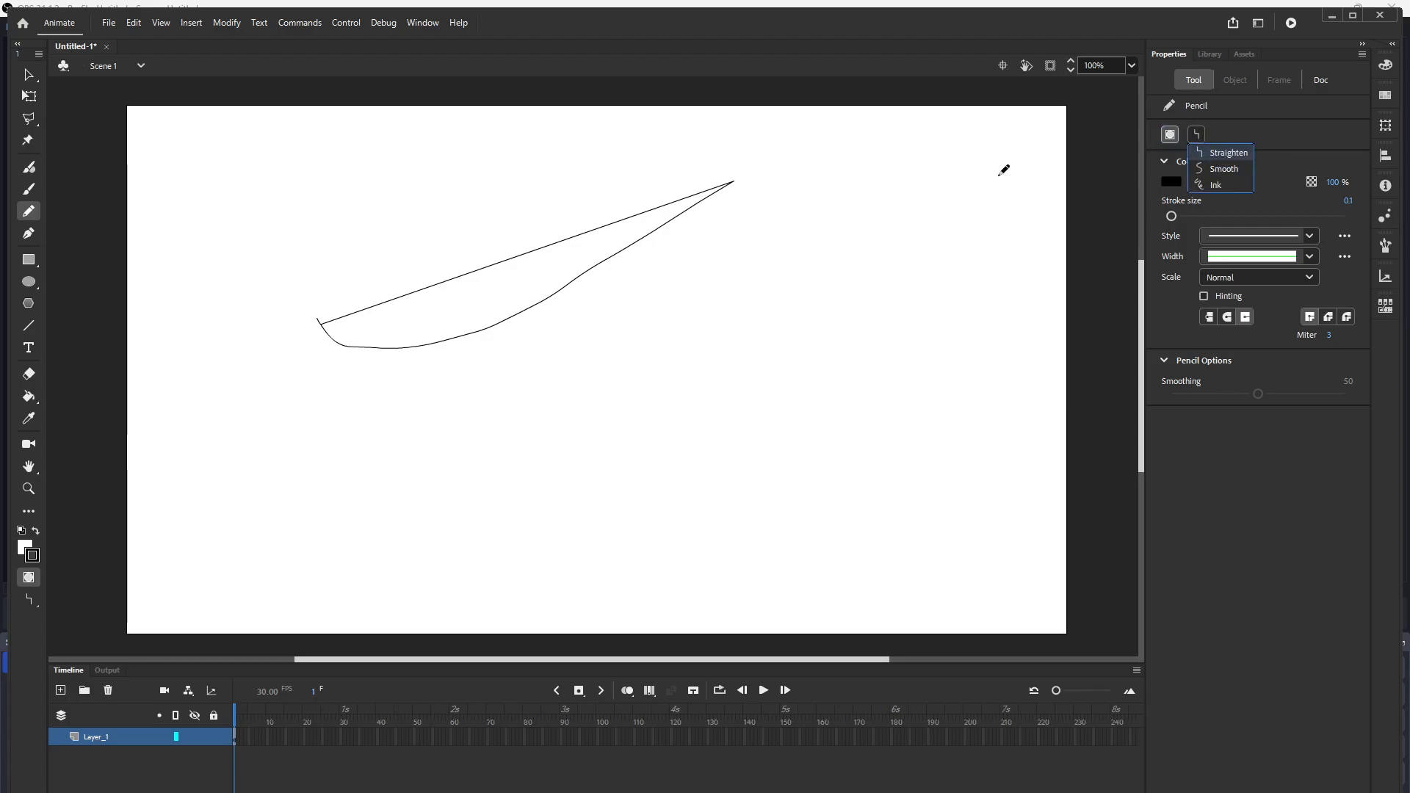
click(730, 290)
mouse_move(730, 289)
mouse_down()
mouse_move(745, 327)
mouse_move(783, 295)
mouse_move(966, 277)
mouse_move(881, 337)
mouse_move(871, 264)
mouse_move(914, 273)
mouse_up()
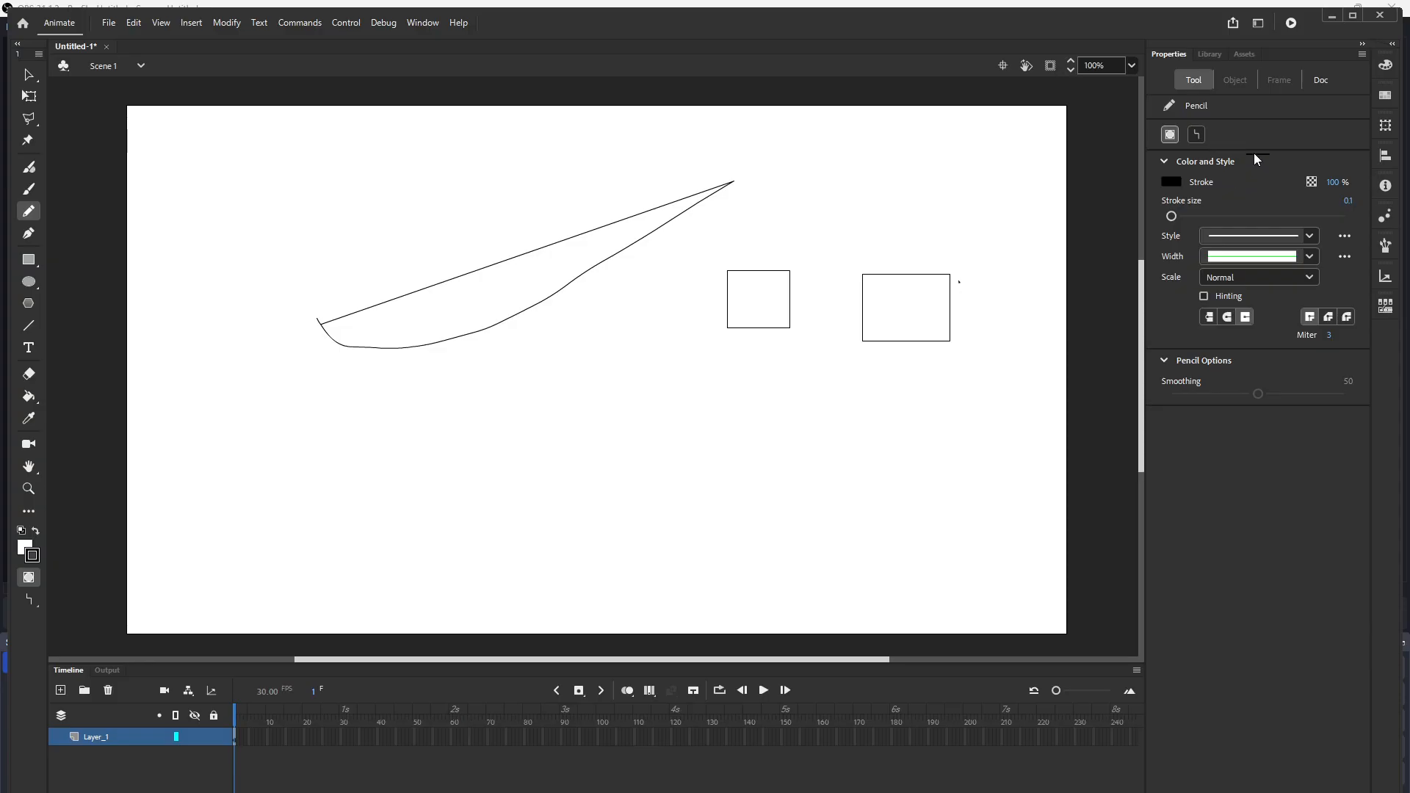
Step: Toggle object drawing mode again and draw a jagged zigzag line below the rectangles
click(1172, 136)
click(1173, 137)
mouse_move(657, 473)
mouse_down()
mouse_move(697, 434)
mouse_move(734, 448)
mouse_move(821, 402)
mouse_move(822, 441)
mouse_move(907, 392)
mouse_move(898, 432)
mouse_move(988, 389)
mouse_up()
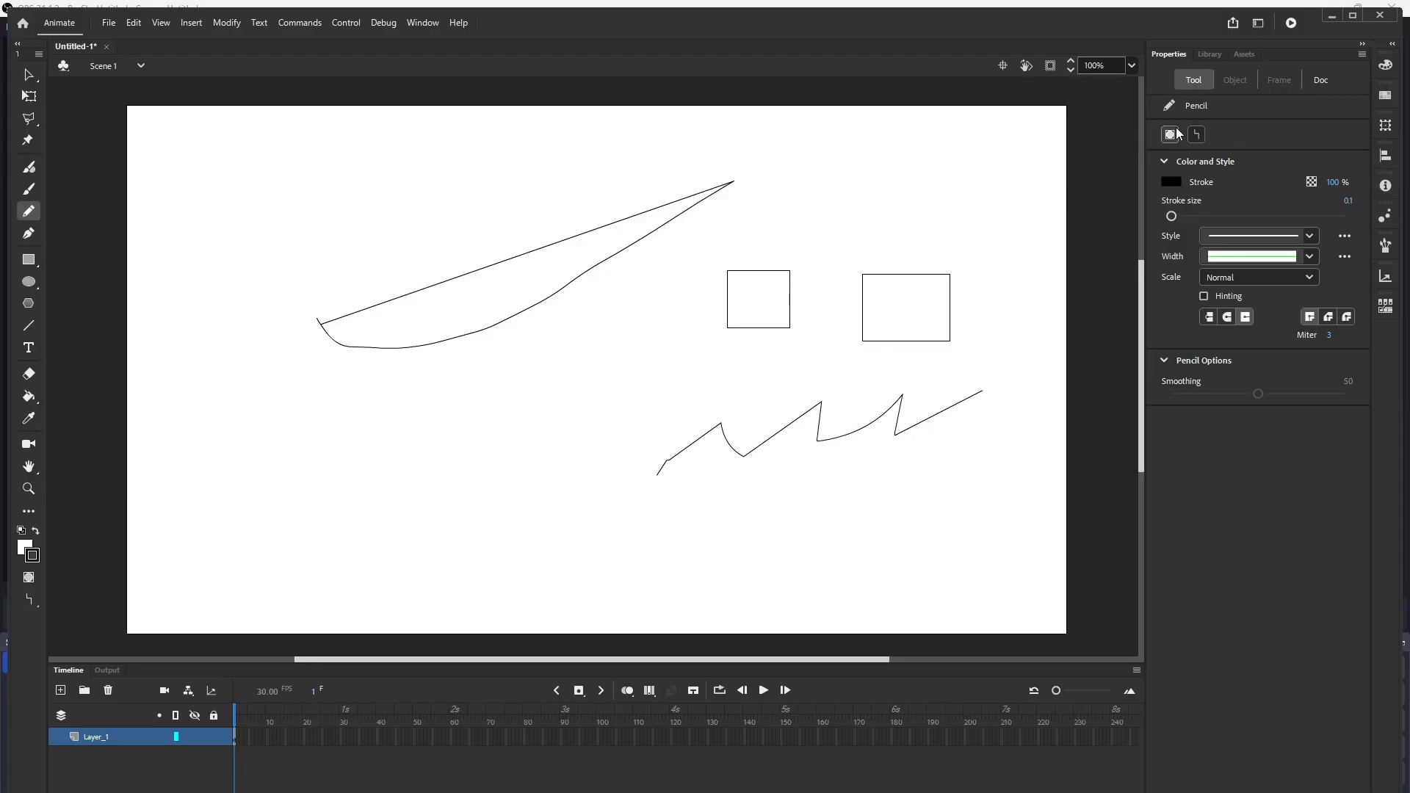
Step: Switch the pencil to Smooth mode and draw several flowing curves across the stage
click(1199, 135)
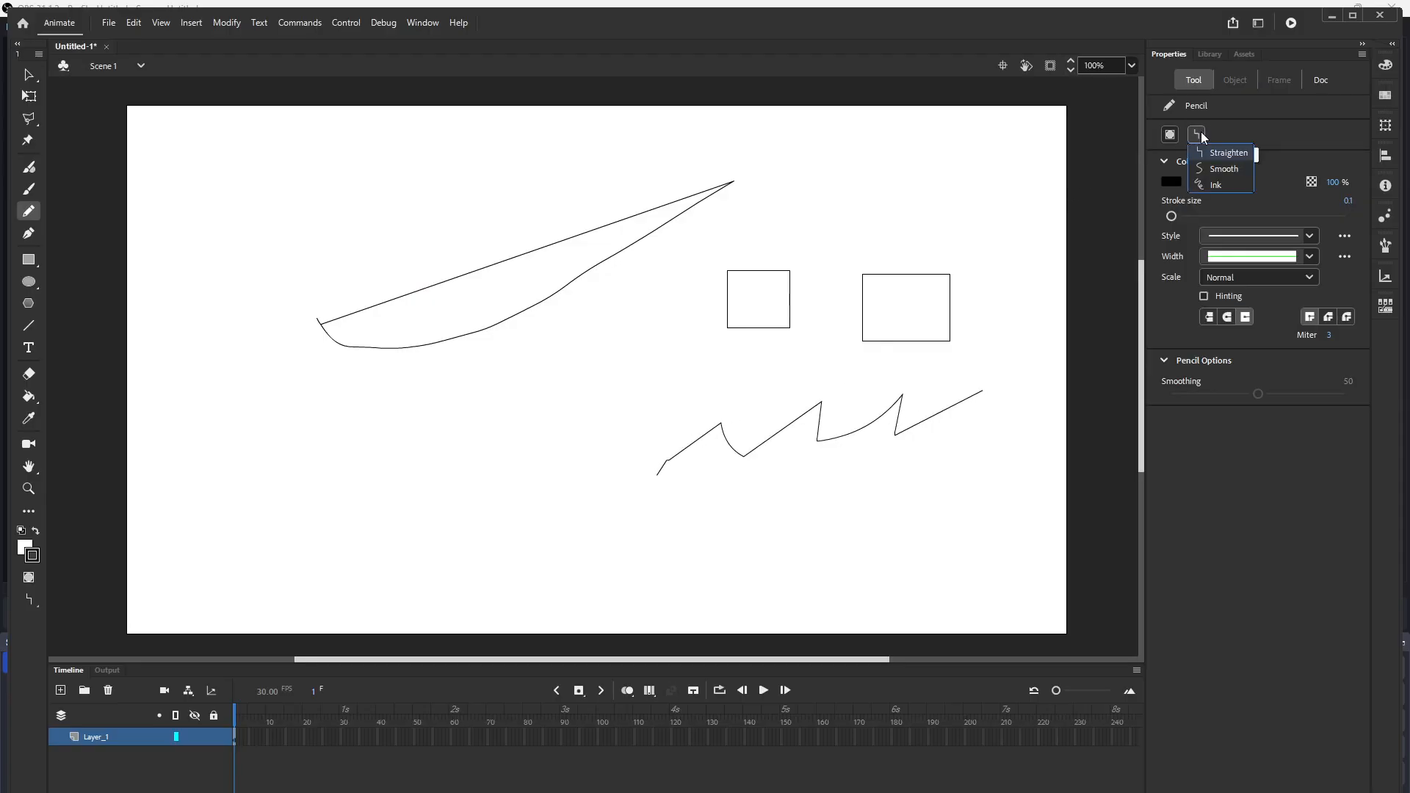
click(1215, 168)
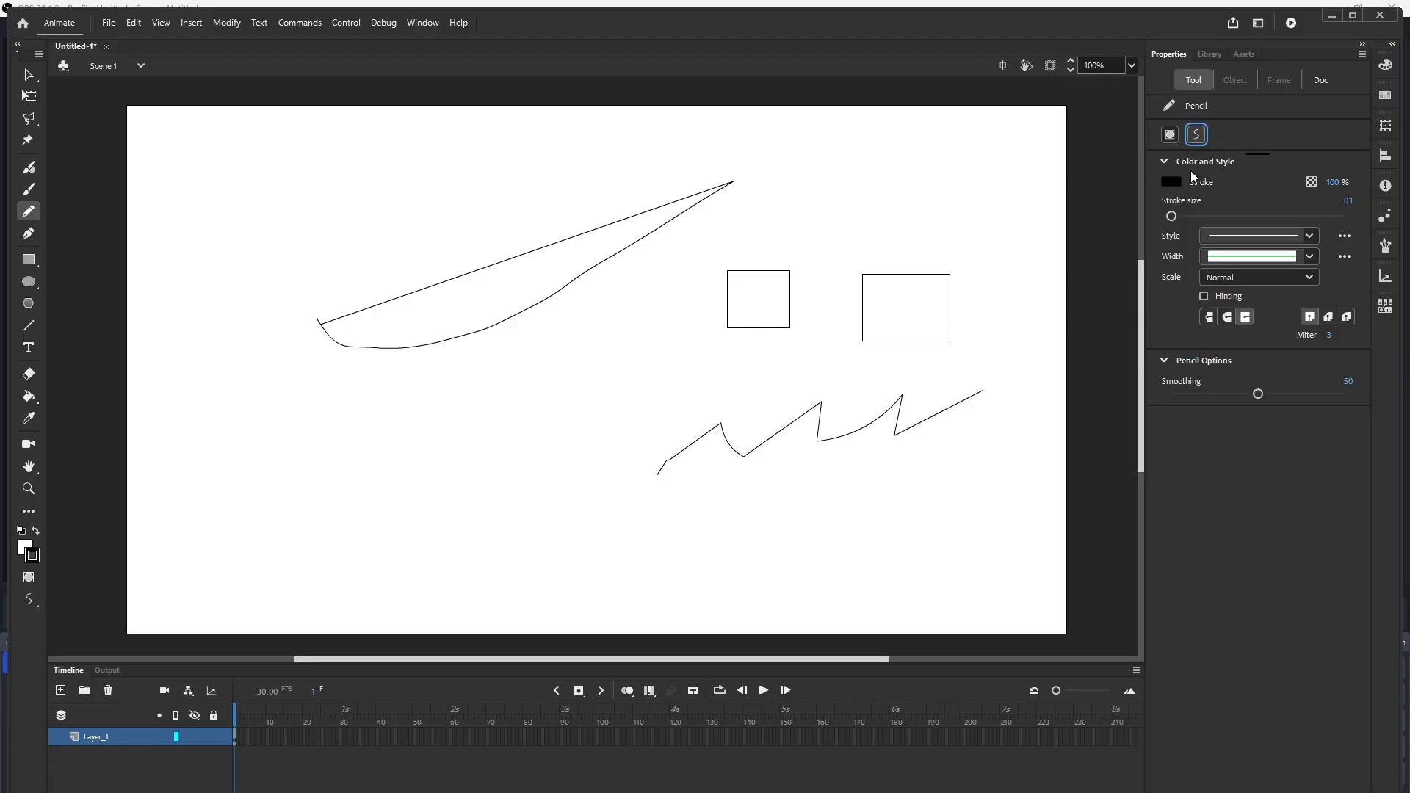
mouse_move(322, 508)
mouse_down()
mouse_move(488, 381)
mouse_move(690, 385)
mouse_up()
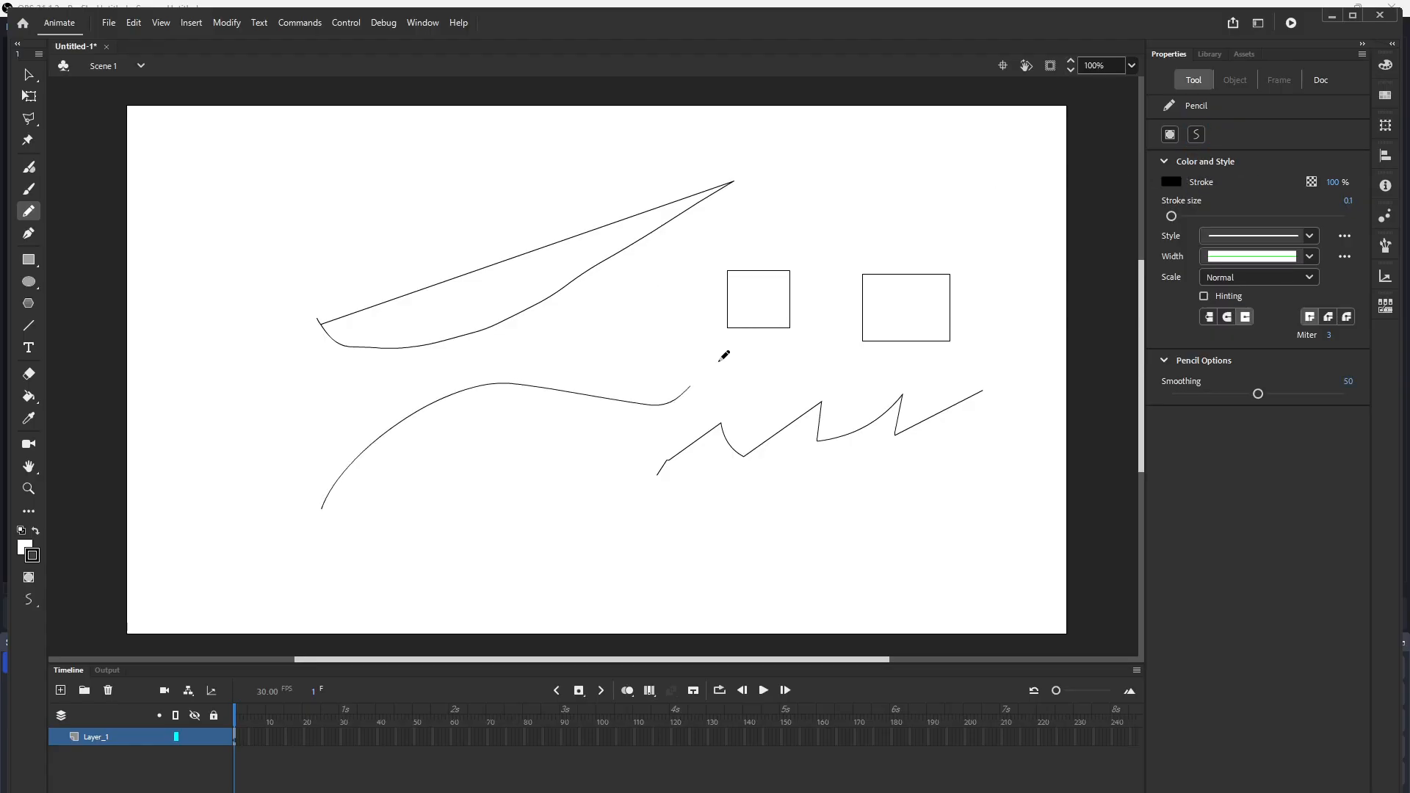
mouse_move(386, 545)
mouse_down()
mouse_move(419, 503)
mouse_move(513, 474)
mouse_move(596, 519)
mouse_move(756, 546)
mouse_move(867, 492)
mouse_up()
drag(876, 556, 966, 485)
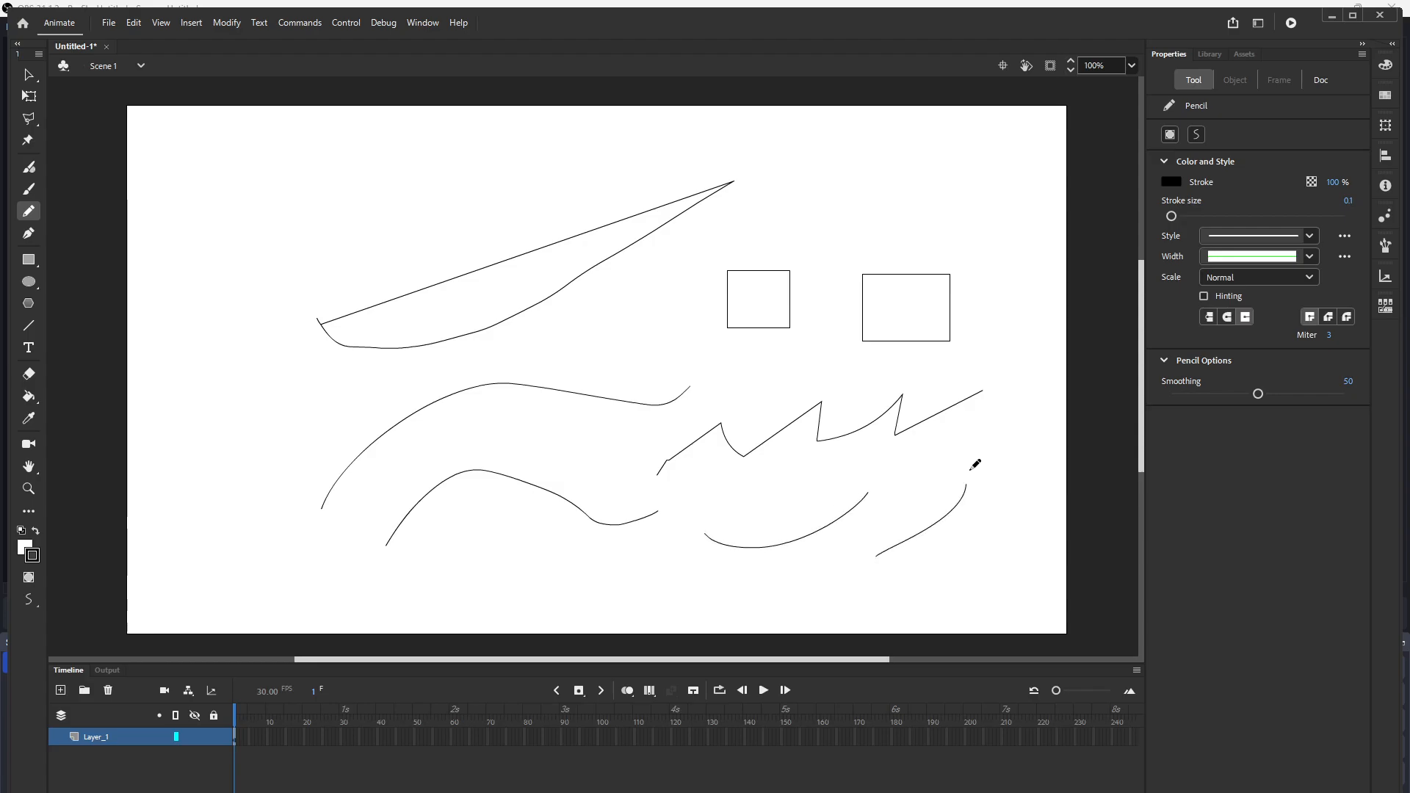
mouse_move(343, 212)
mouse_down()
mouse_move(419, 150)
mouse_move(536, 169)
mouse_up()
Step: Switch the pencil to Straighten mode and draw a circle at the upper right
click(1197, 134)
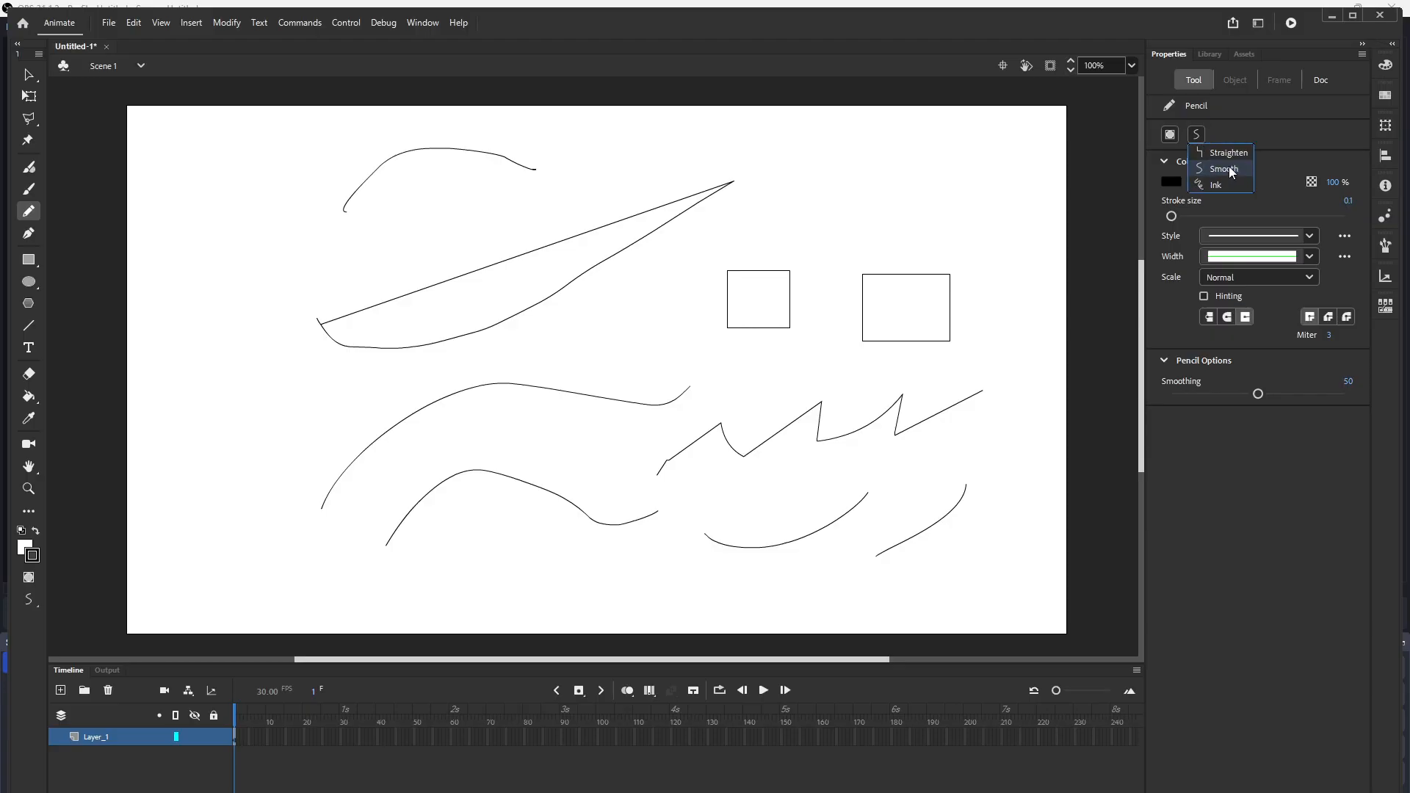
mouse_move(881, 155)
mouse_down()
mouse_move(903, 146)
mouse_move(897, 219)
mouse_move(888, 151)
mouse_move(951, 180)
mouse_up()
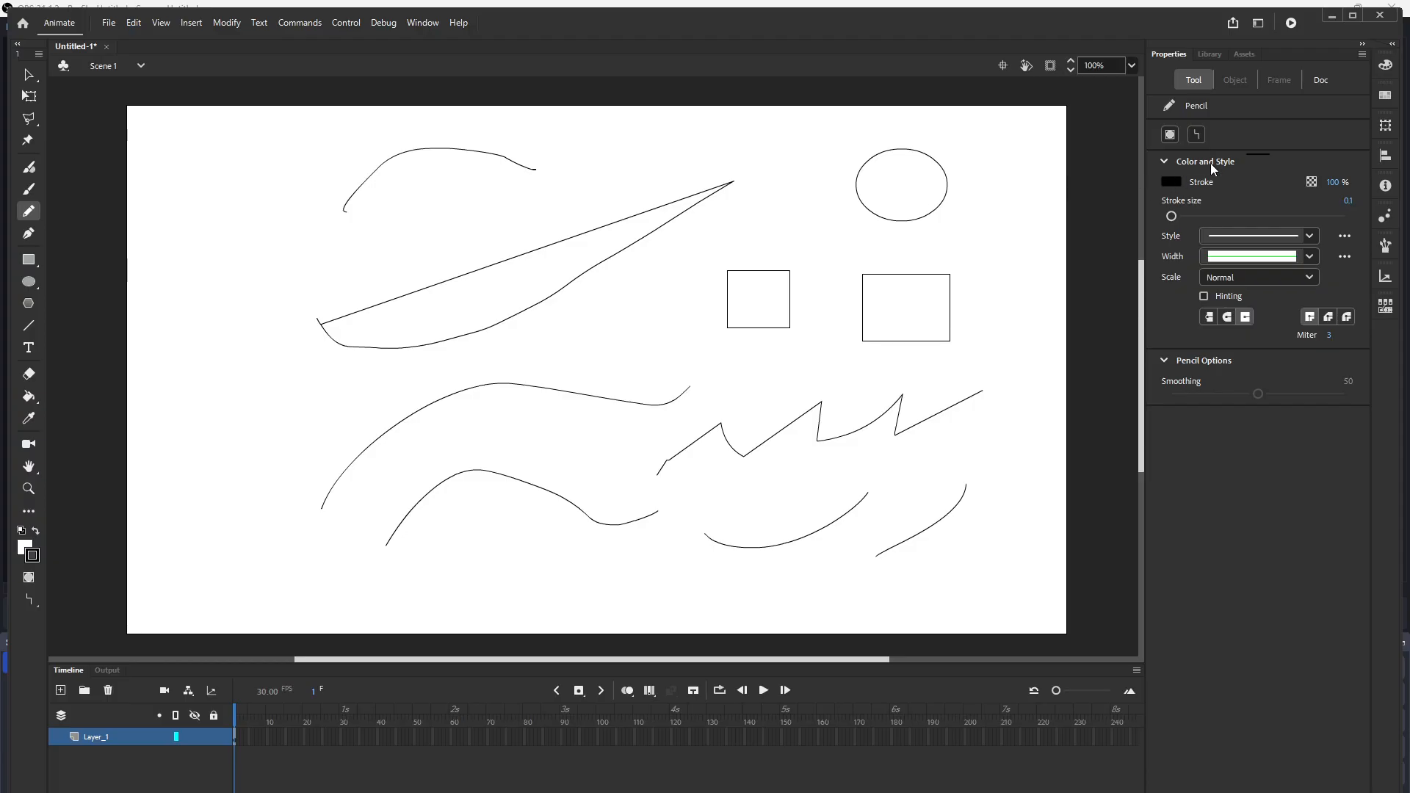
Step: Switch the pencil to Smooth mode and draw three small closed loops near the circle
click(1196, 135)
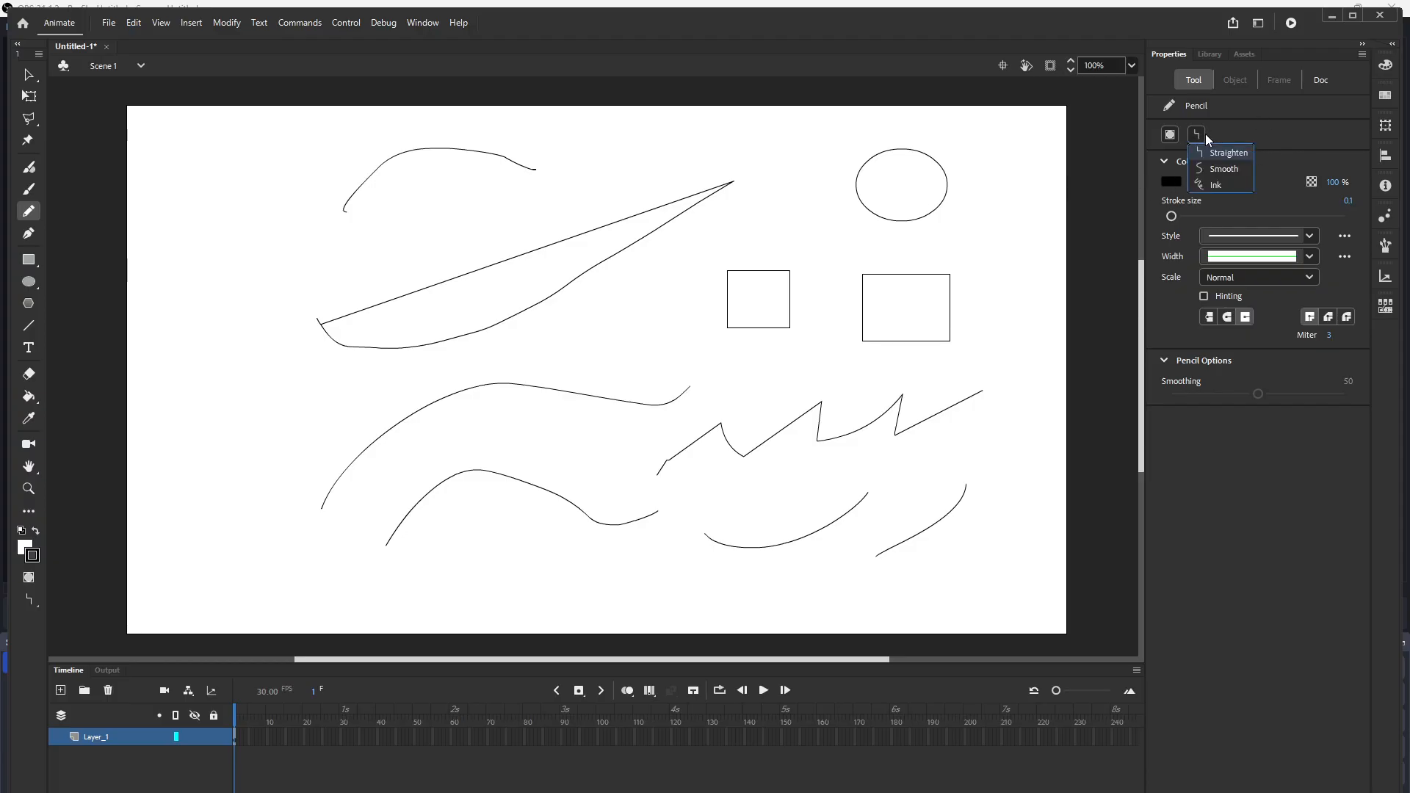
click(1221, 169)
mouse_move(762, 210)
mouse_down()
mouse_move(836, 209)
mouse_move(768, 243)
mouse_move(761, 208)
mouse_up()
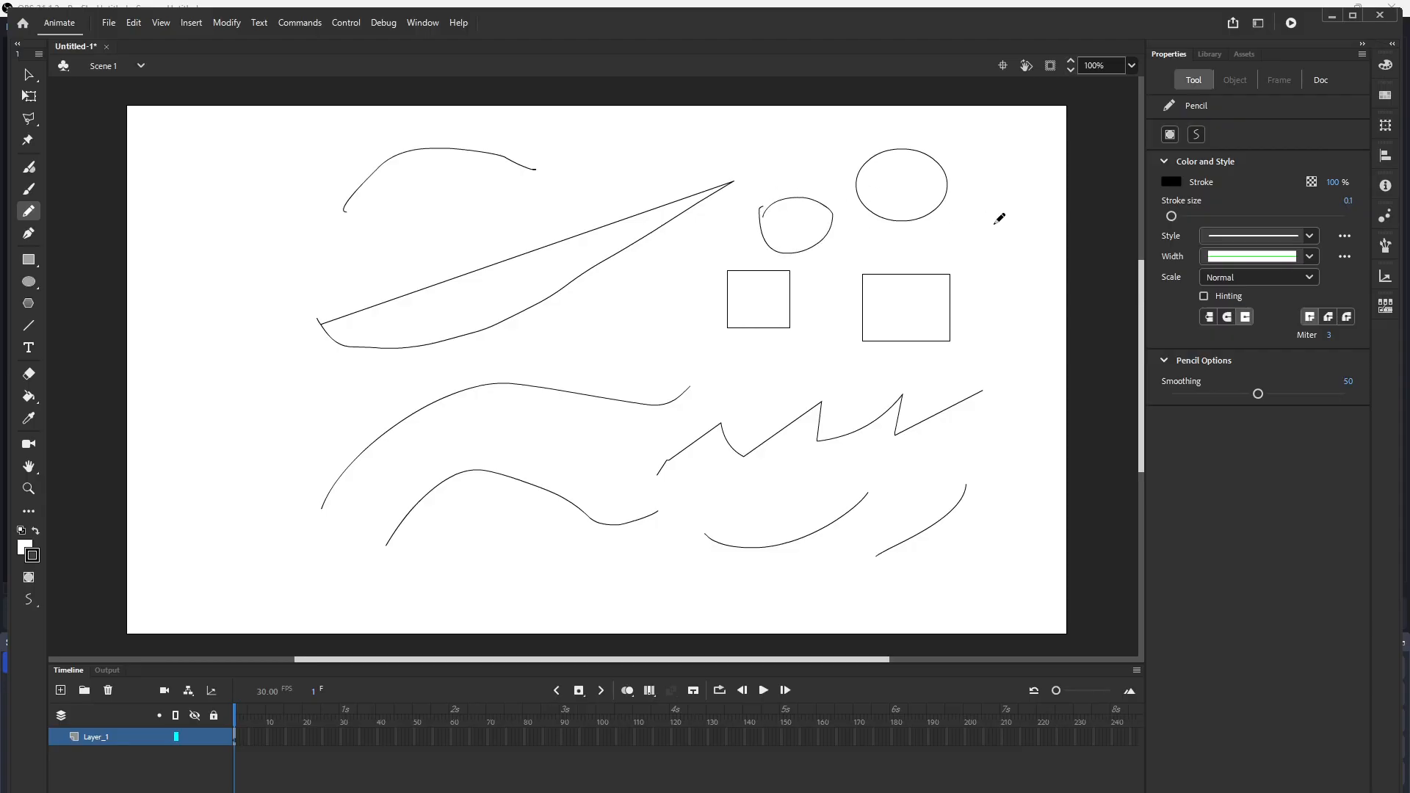
mouse_move(991, 219)
mouse_down()
mouse_move(1026, 230)
mouse_move(995, 265)
mouse_move(988, 220)
mouse_move(1016, 216)
mouse_up()
mouse_move(984, 310)
mouse_down()
mouse_move(1019, 304)
mouse_move(1010, 339)
mouse_move(982, 301)
mouse_up()
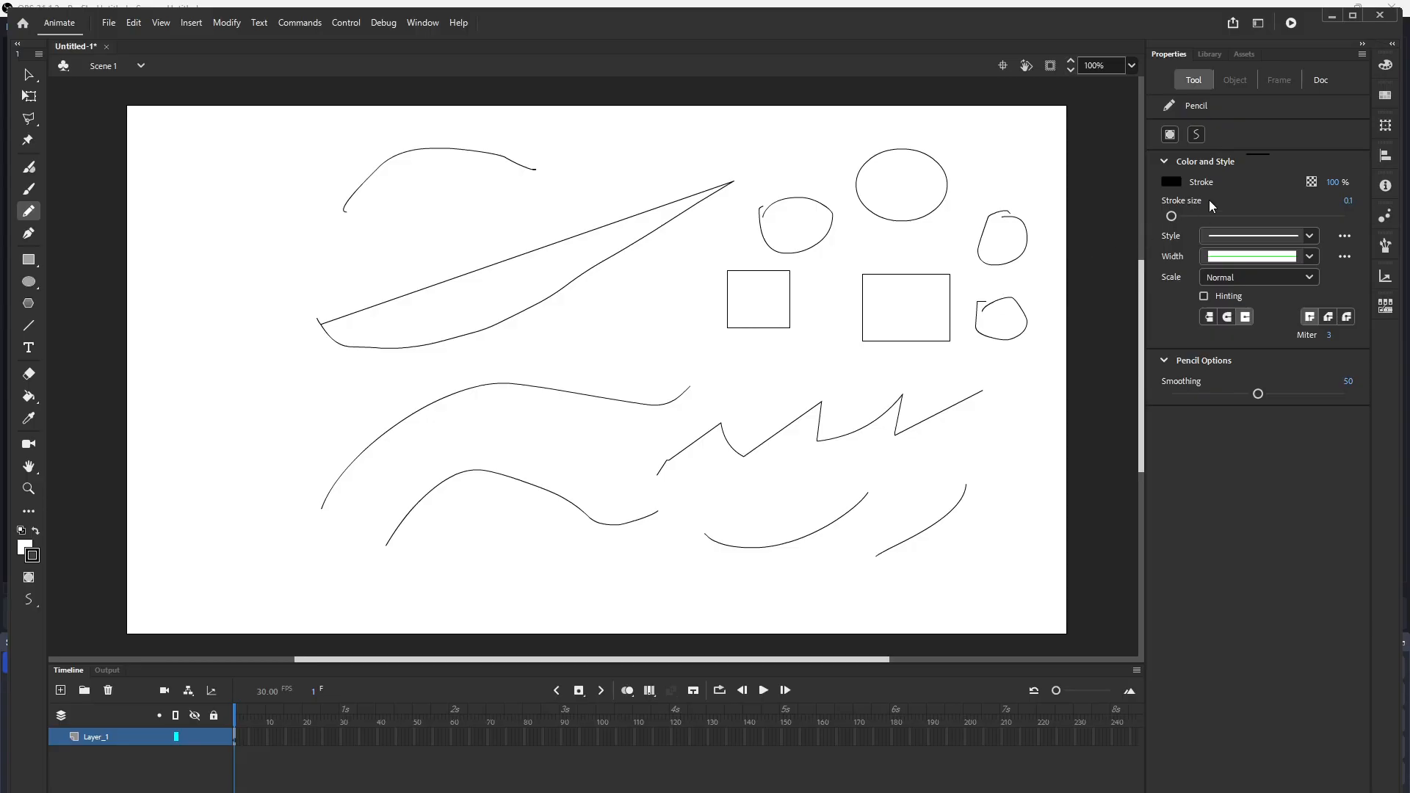
Step: Switch the pencil to Ink mode and draw freehand scribbles and loops on the left side
click(1196, 134)
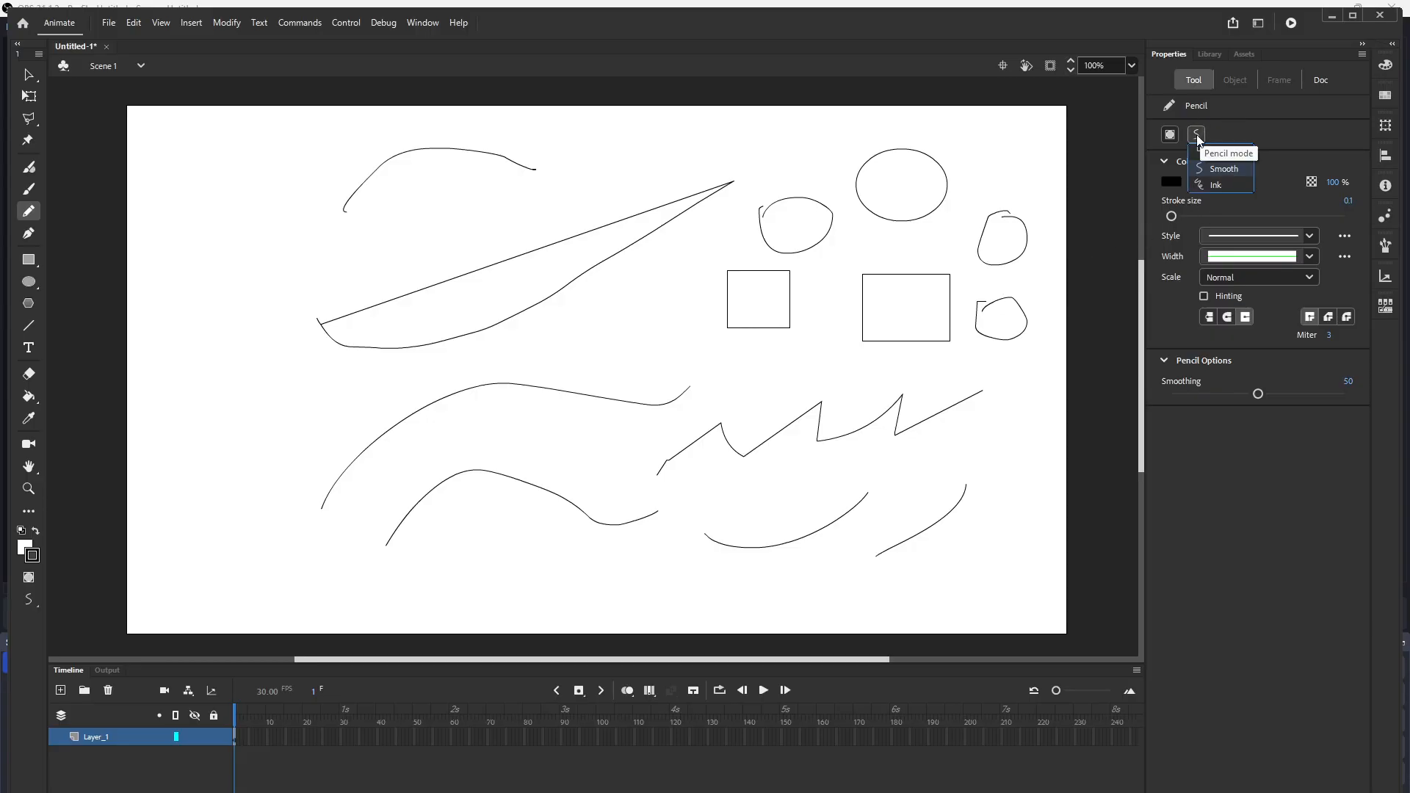
click(1214, 184)
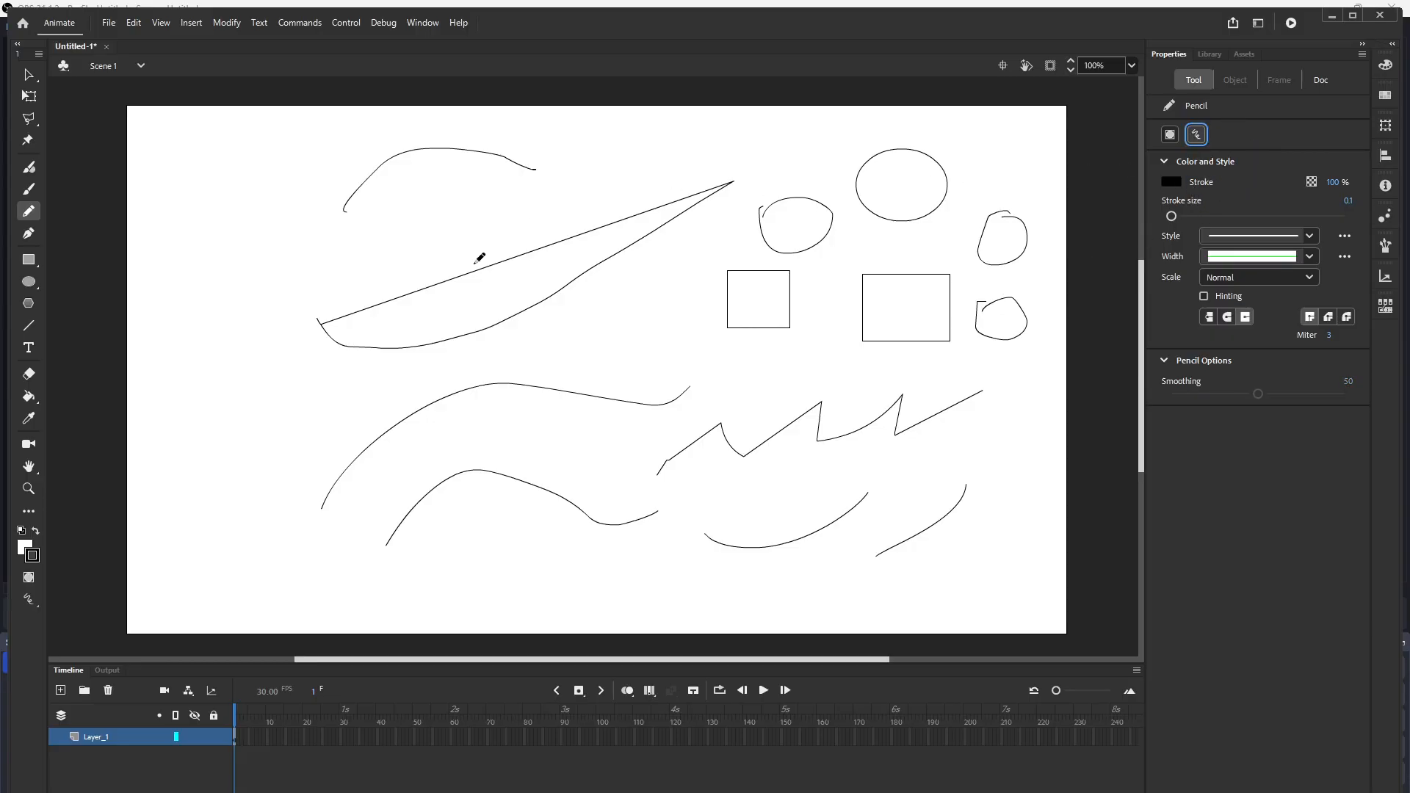
drag(201, 303, 354, 266)
mouse_move(204, 357)
mouse_down()
mouse_move(245, 382)
mouse_move(317, 401)
mouse_up()
mouse_move(206, 418)
mouse_down()
mouse_move(223, 475)
mouse_move(331, 435)
mouse_move(301, 335)
mouse_move(197, 329)
mouse_move(183, 411)
mouse_move(232, 444)
mouse_up()
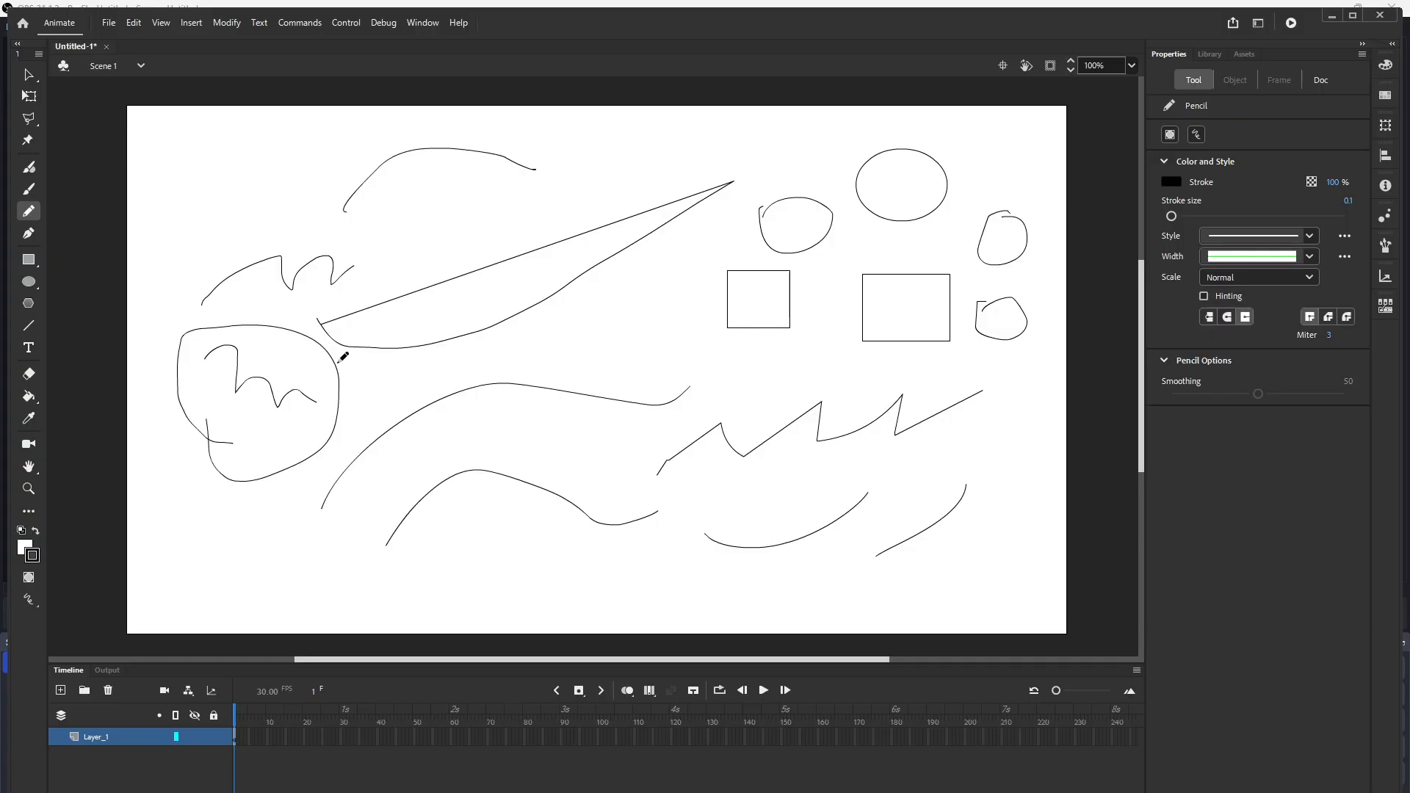
mouse_move(402, 380)
mouse_down()
mouse_move(465, 384)
mouse_move(437, 359)
mouse_up()
Step: Switch the pencil to Straighten mode and draw three long near-horizontal lines
click(1196, 135)
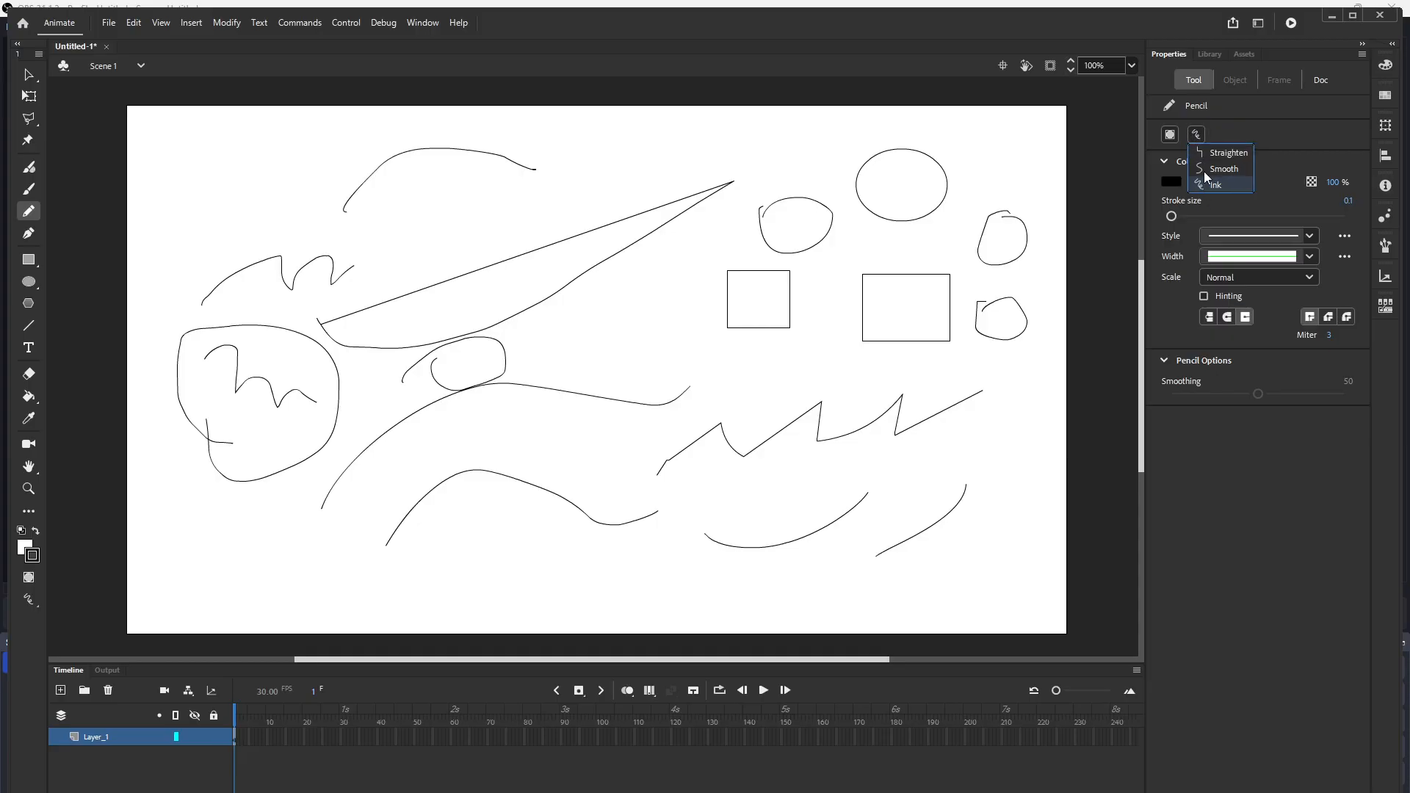
click(1223, 152)
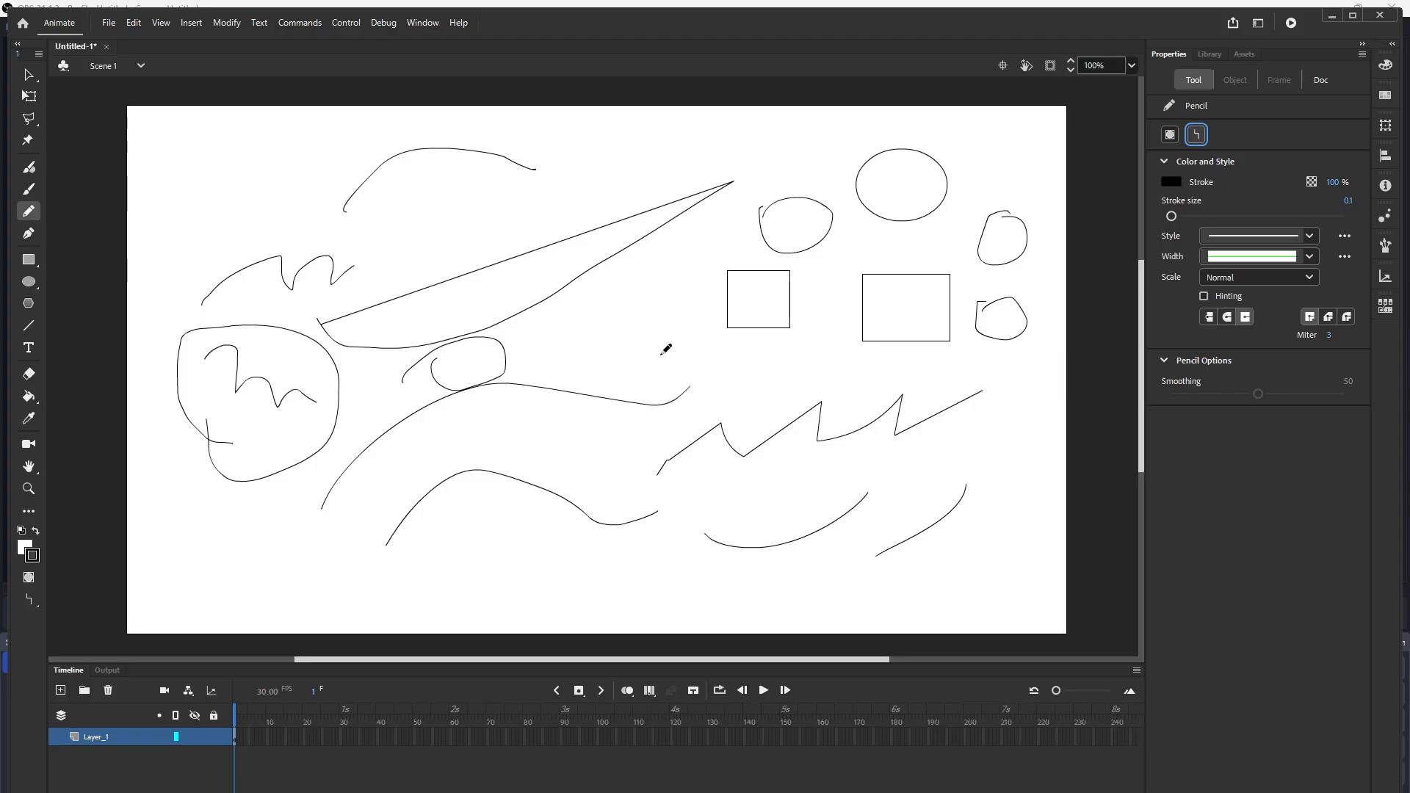
drag(559, 354, 858, 357)
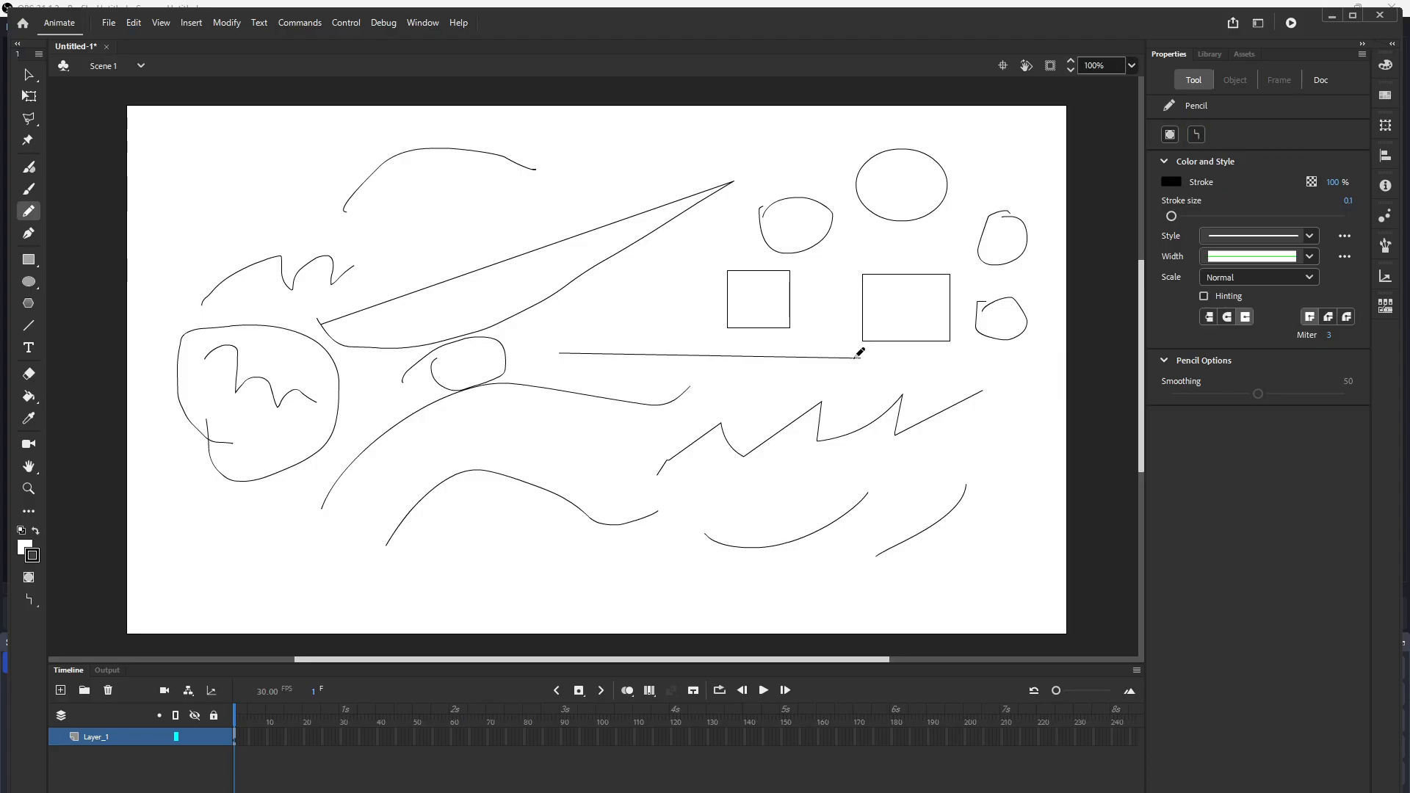
drag(731, 383, 1014, 394)
drag(521, 564, 831, 579)
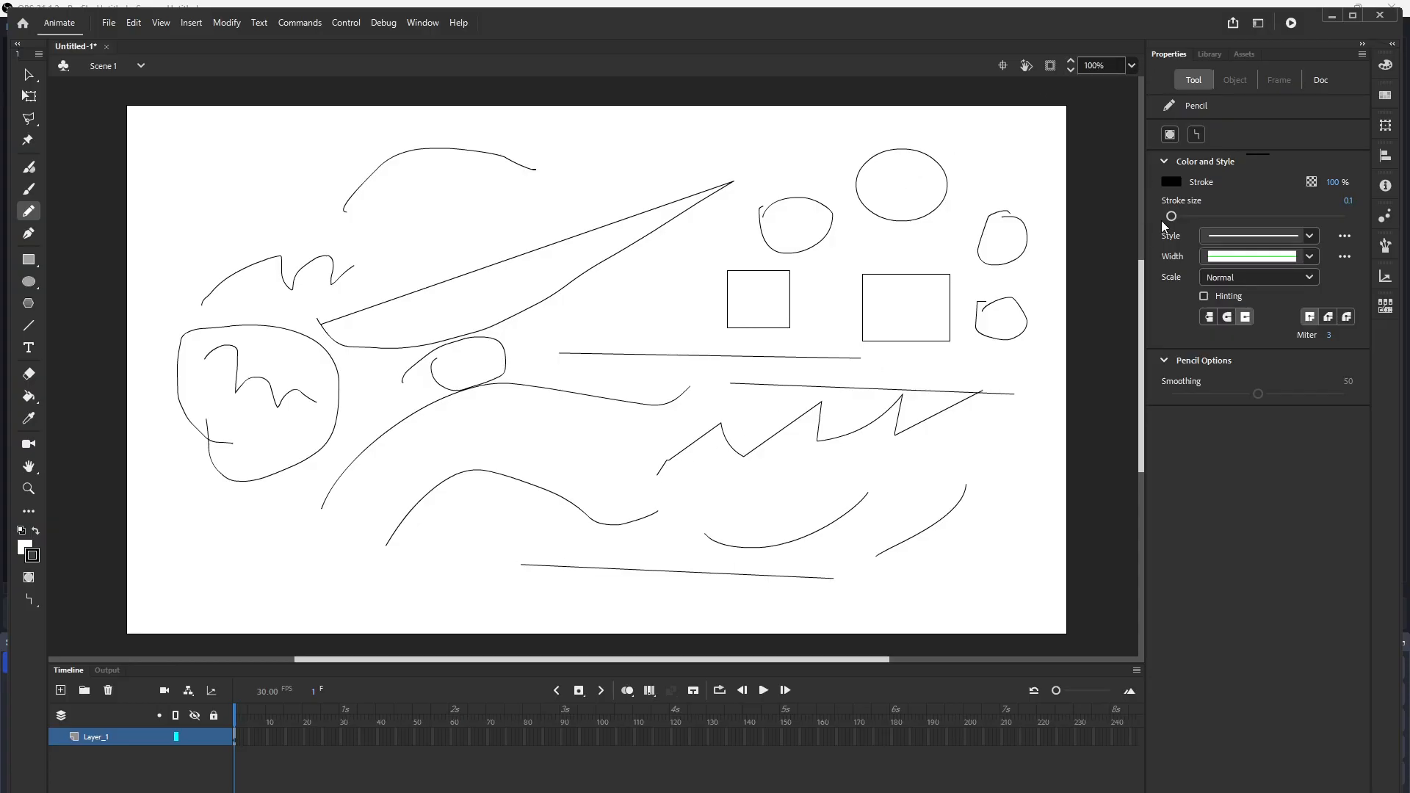
Step: Raise the stroke size to 42 and draw five thick bars across the middle of the stage
drag(1171, 216, 1207, 216)
drag(485, 264, 650, 286)
drag(526, 351, 720, 351)
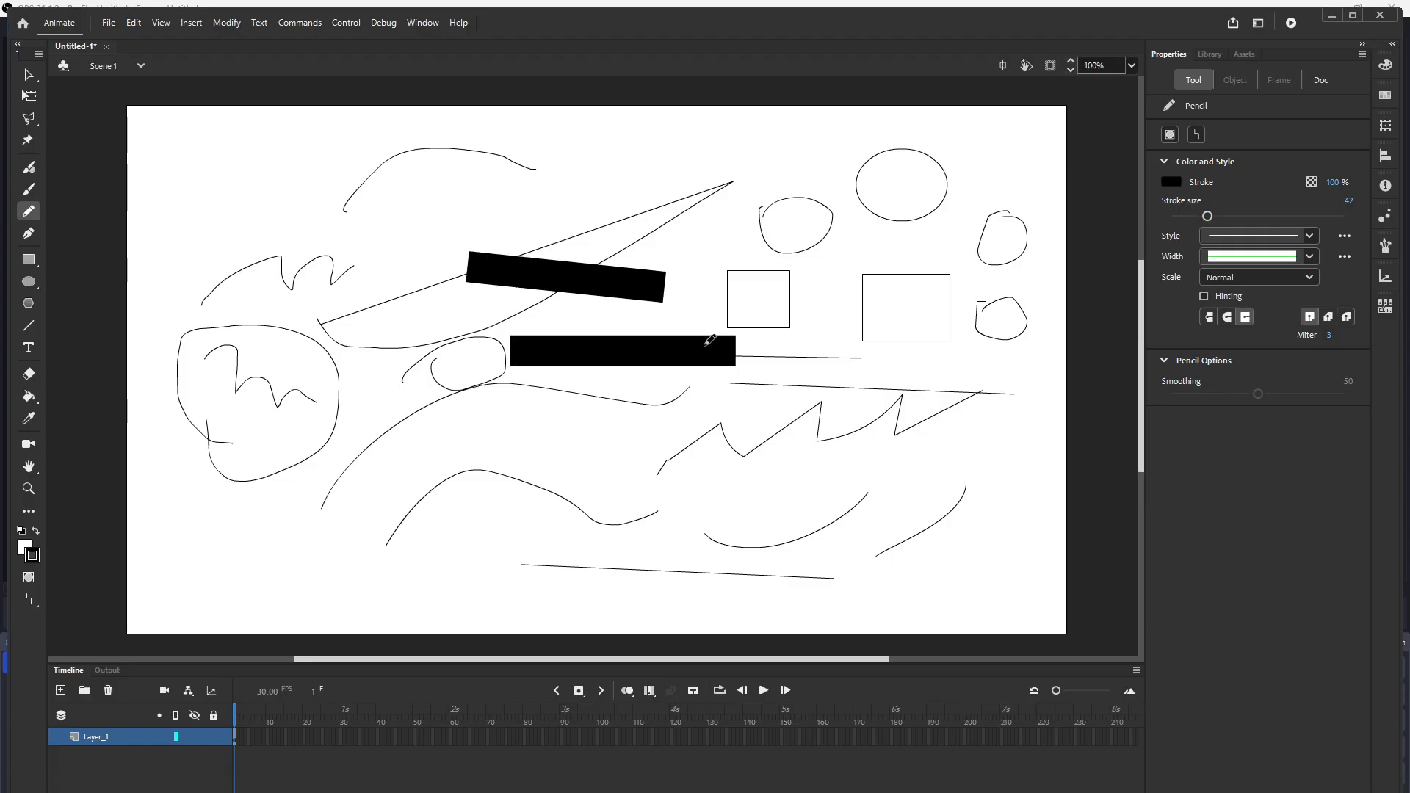
drag(483, 439, 755, 404)
drag(497, 491, 865, 422)
drag(868, 250, 856, 435)
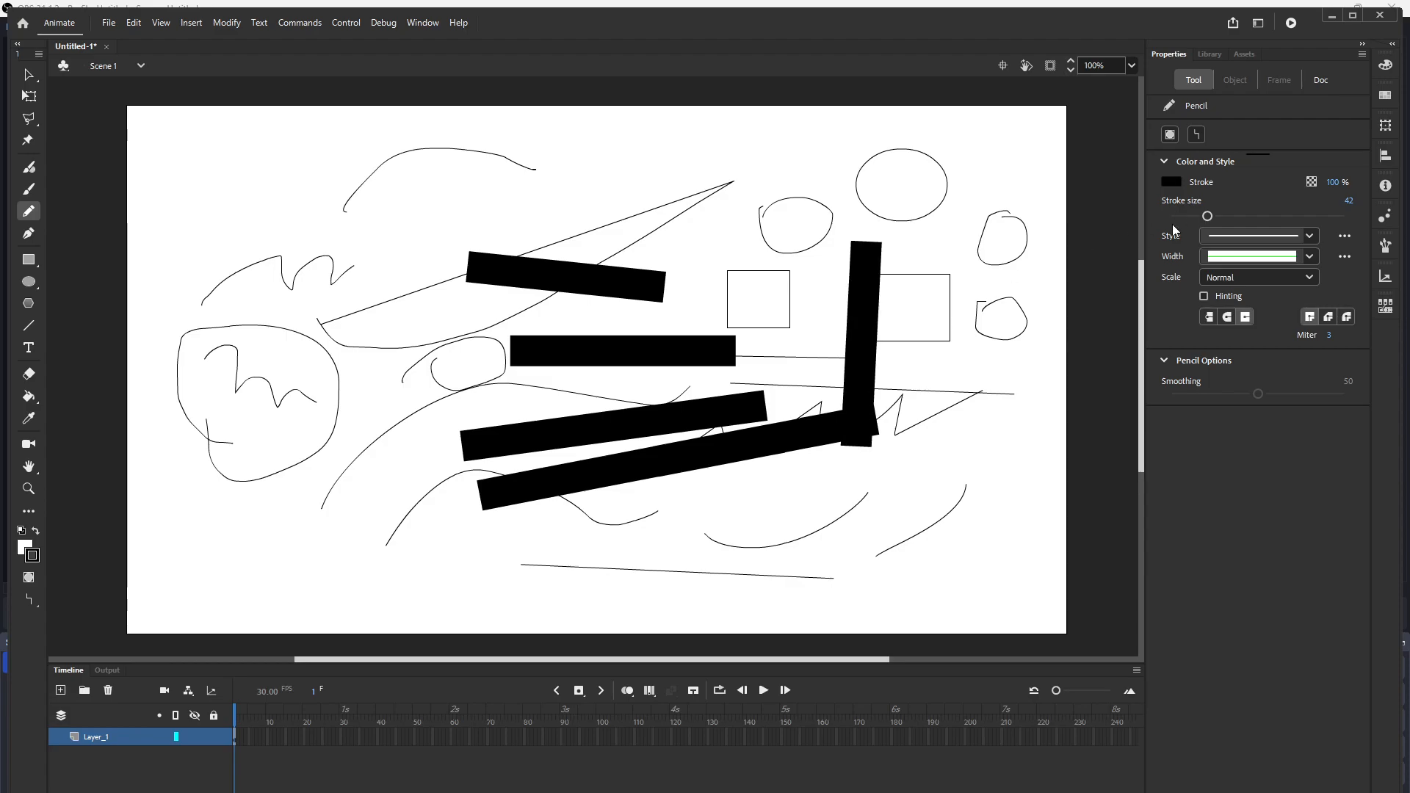
Step: Set the stroke size to 20 and draw two thinner slanted bars on the right
drag(1207, 216, 1188, 216)
drag(932, 244, 908, 440)
drag(977, 382, 905, 566)
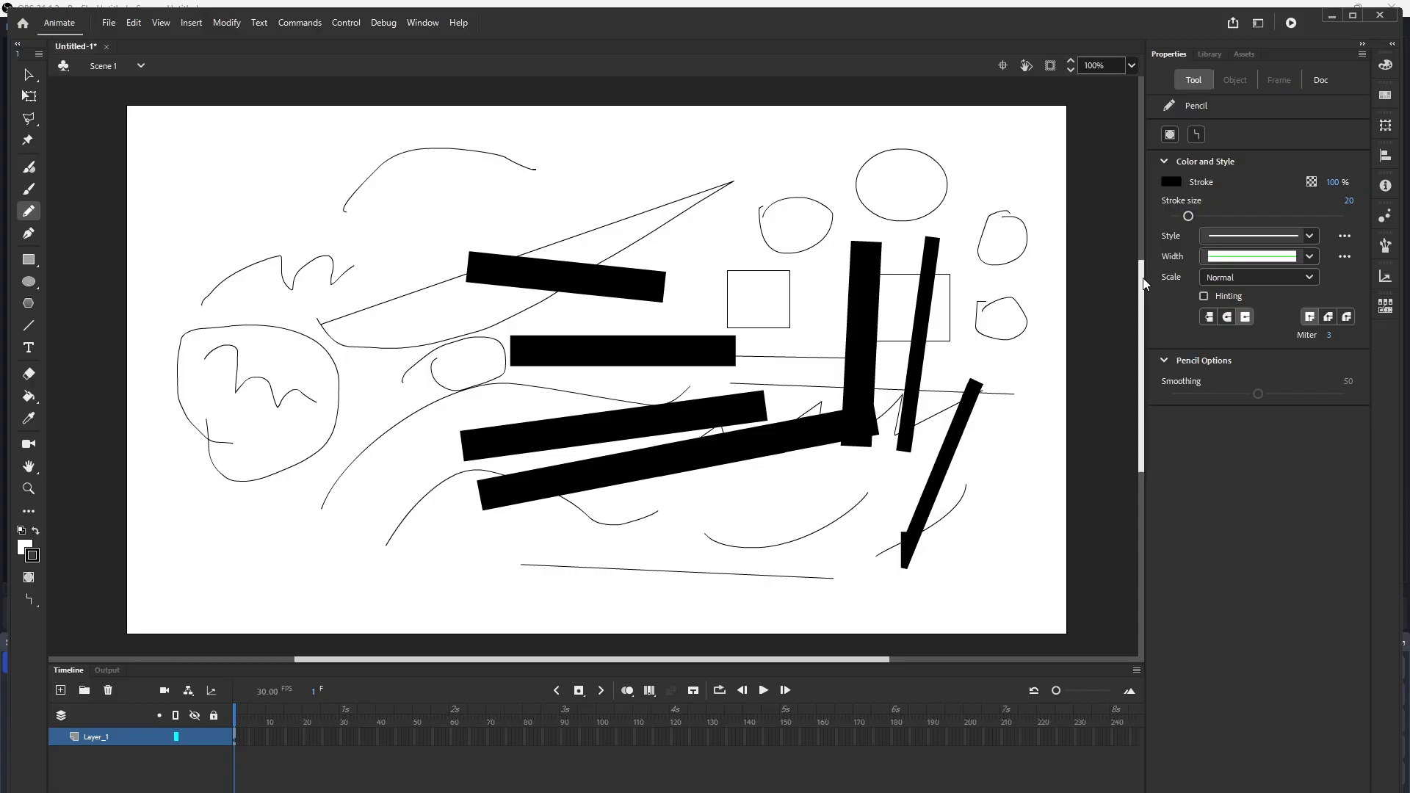
Step: Browse the stroke style and width lists, then draw a short horizontal bar near the top
click(1308, 237)
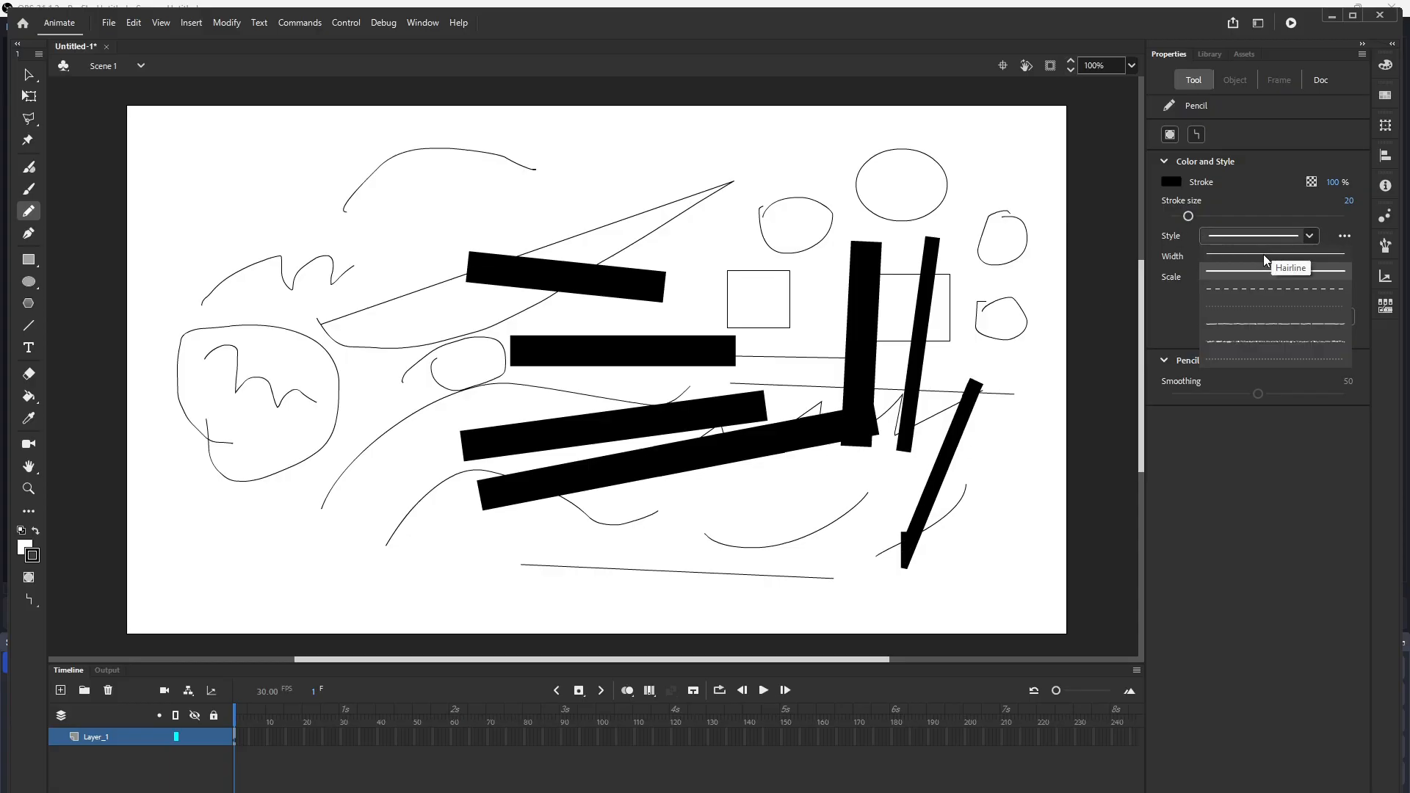
click(1311, 242)
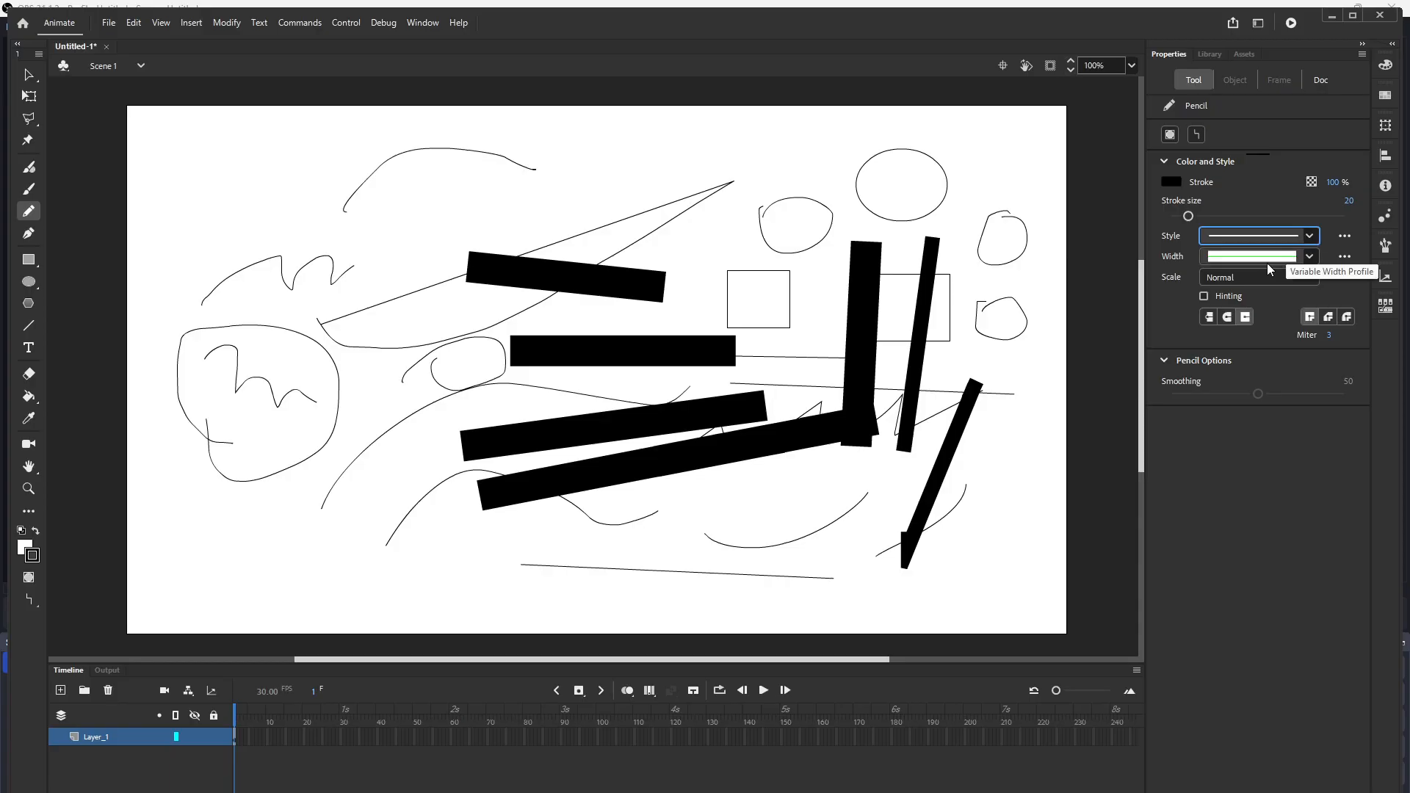
click(1309, 257)
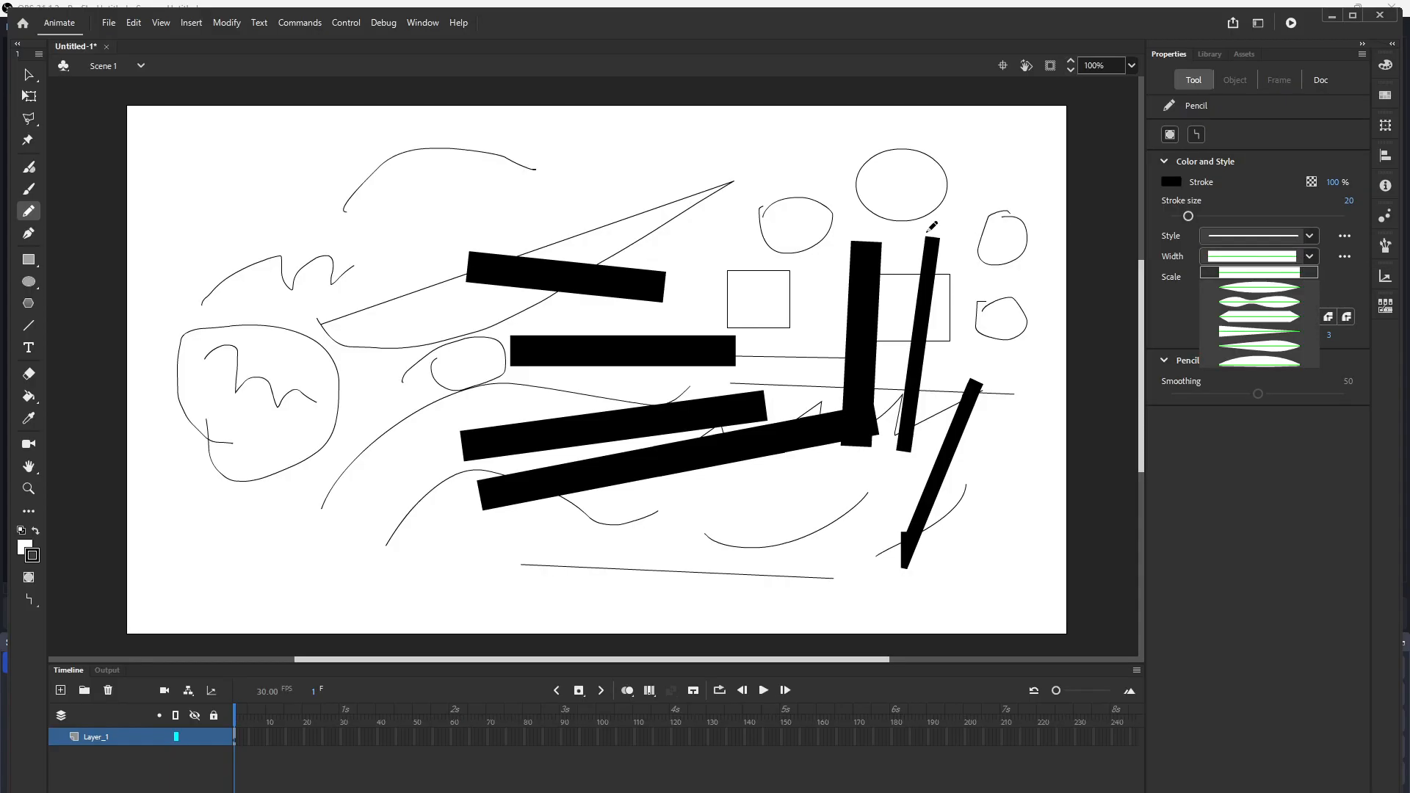
drag(656, 160, 776, 159)
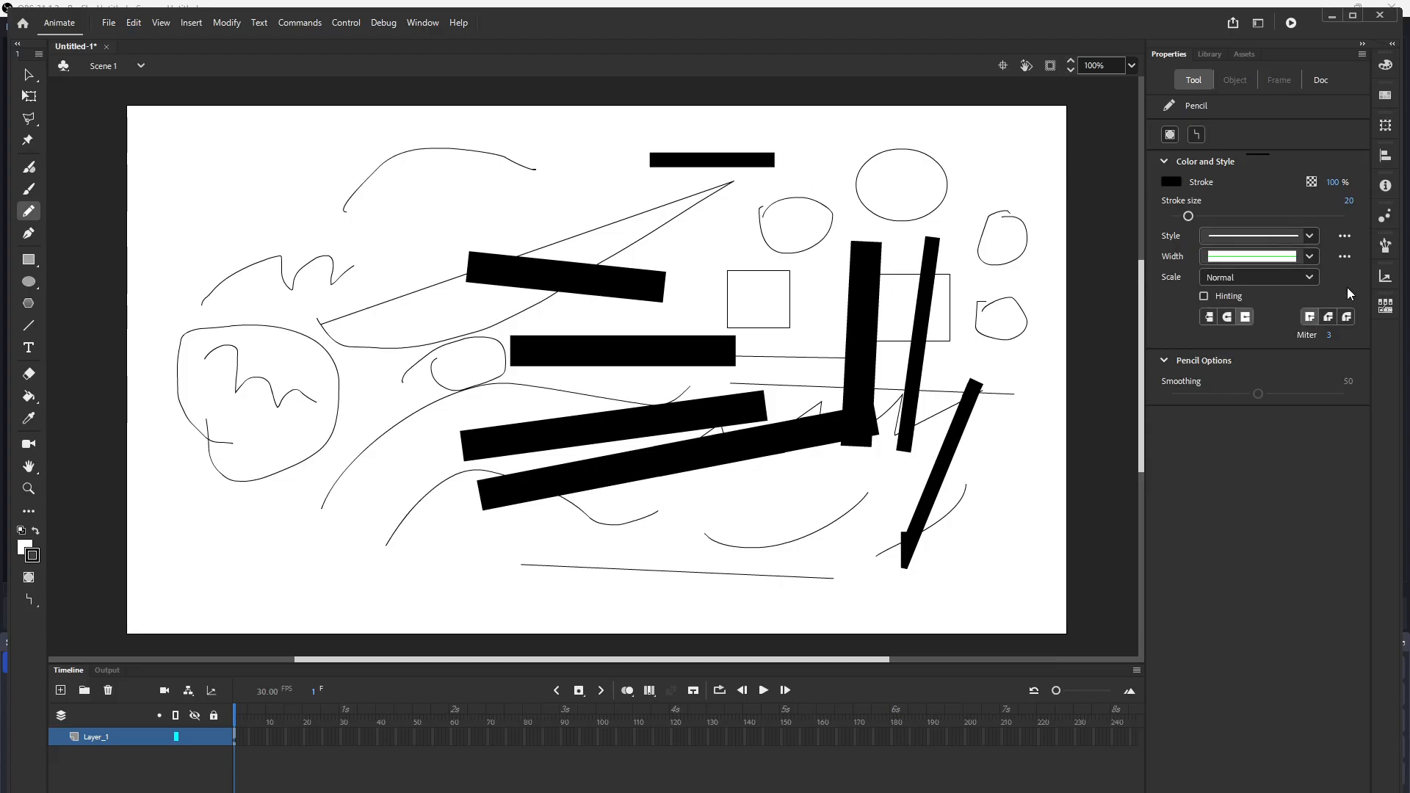
Step: Choose Width Profile 1 and draw two tapered strokes at the upper left
click(1310, 257)
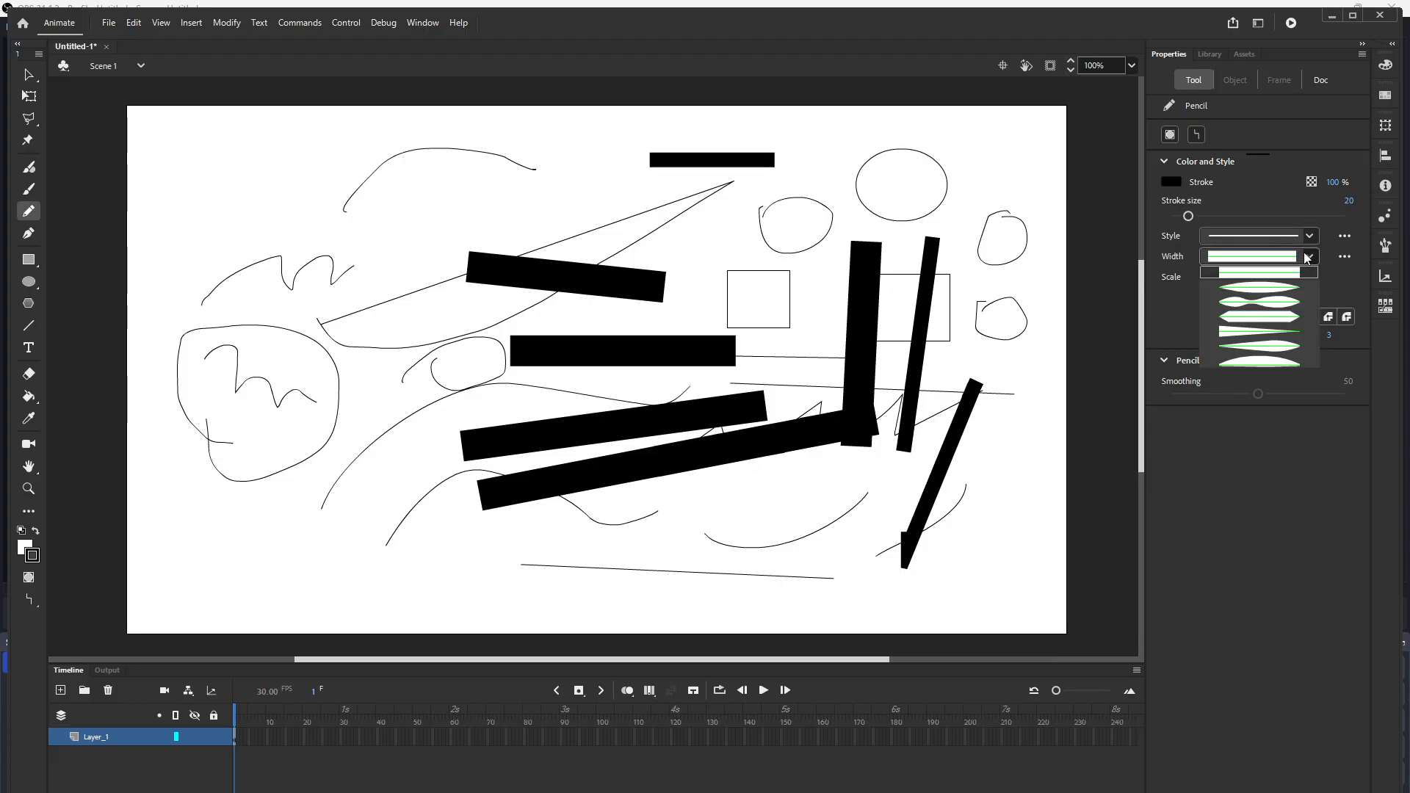
click(1258, 287)
drag(217, 238, 426, 182)
drag(325, 271, 546, 205)
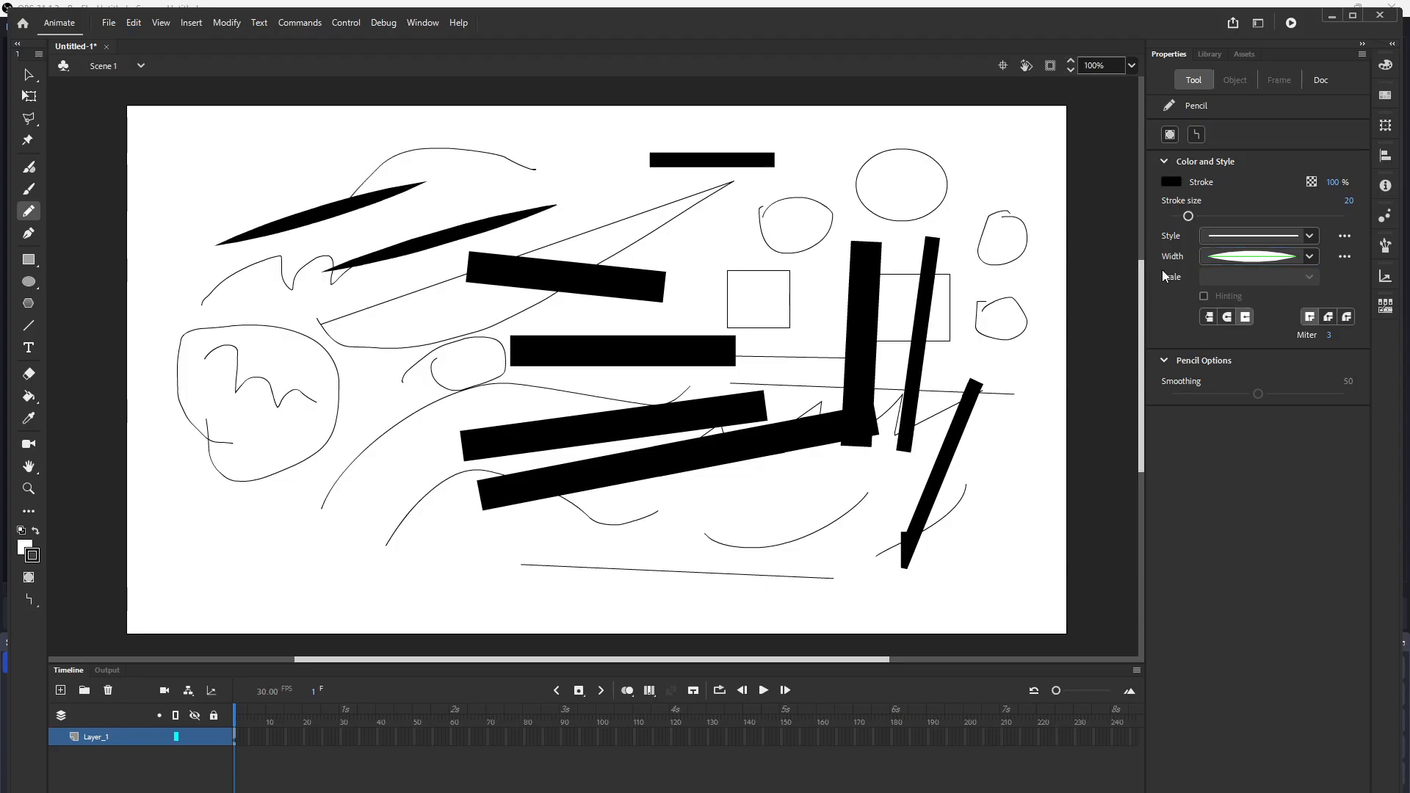
Step: Increase the stroke size to 92 and draw a large tapered leaf-like stroke on the left
drag(1187, 216, 1251, 215)
drag(259, 470, 439, 366)
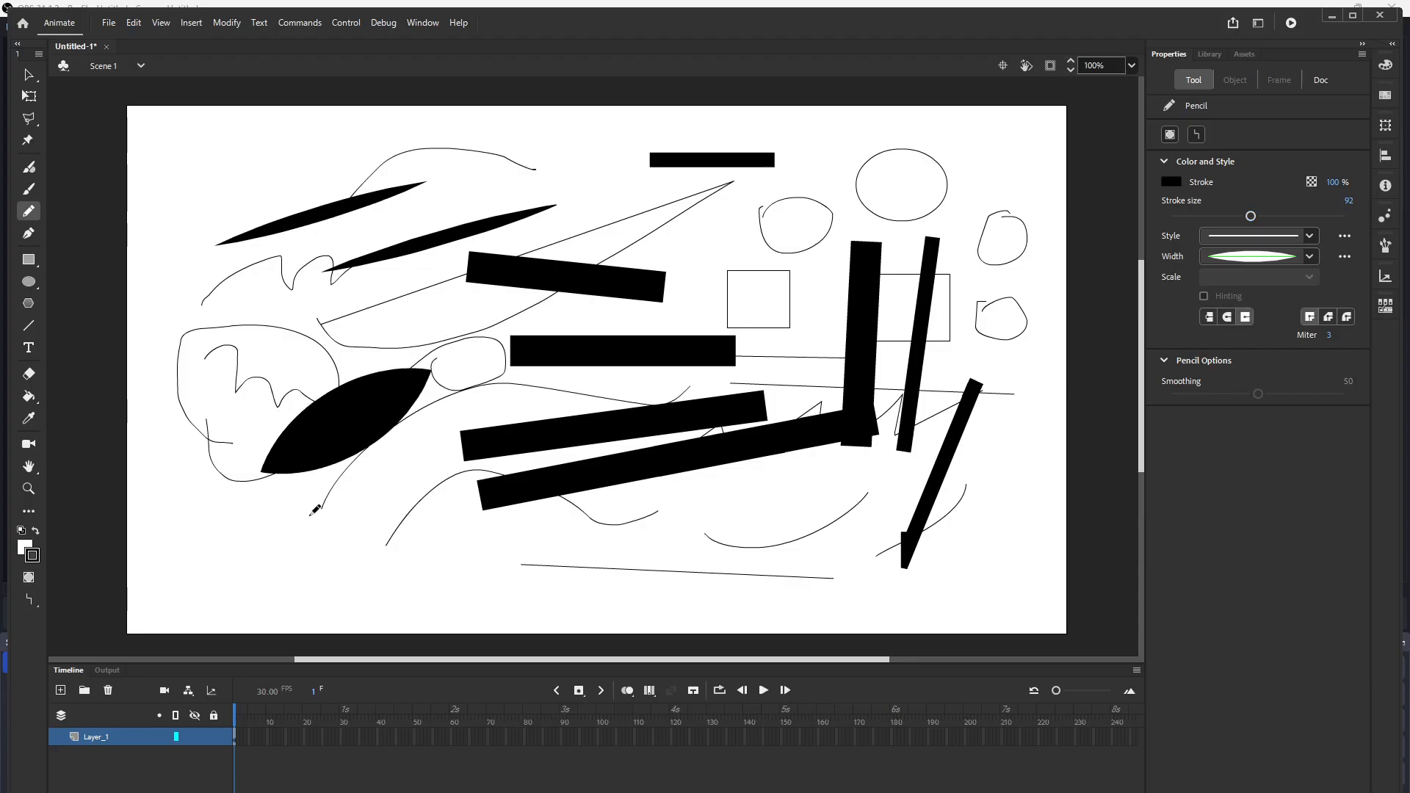
Step: Draw three more large tapered leaf strokes: one at the lower left, one at the upper right, one at the left
drag(295, 545, 375, 505)
mouse_move(945, 177)
mouse_down()
mouse_move(992, 187)
mouse_move(956, 257)
mouse_move(993, 310)
mouse_up()
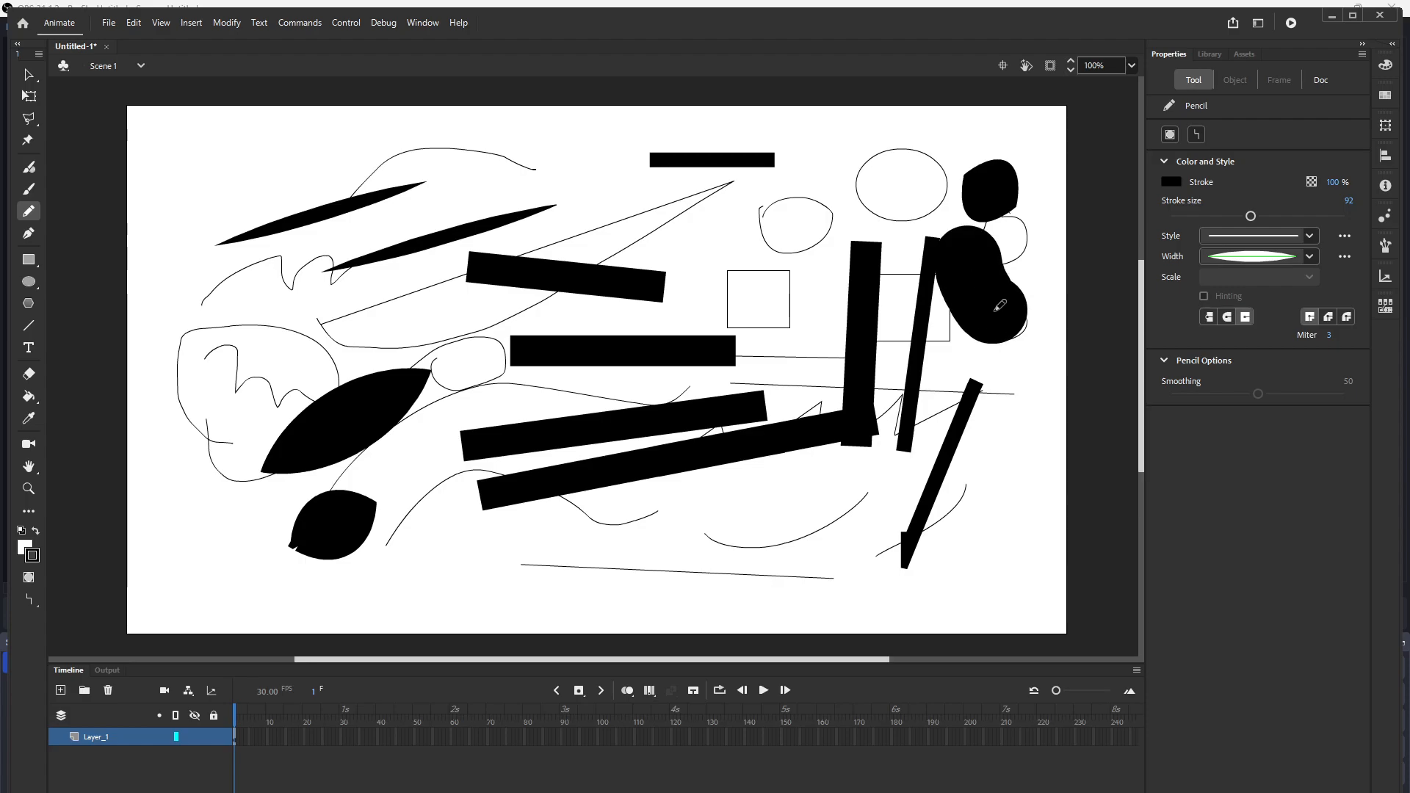
drag(229, 360, 390, 233)
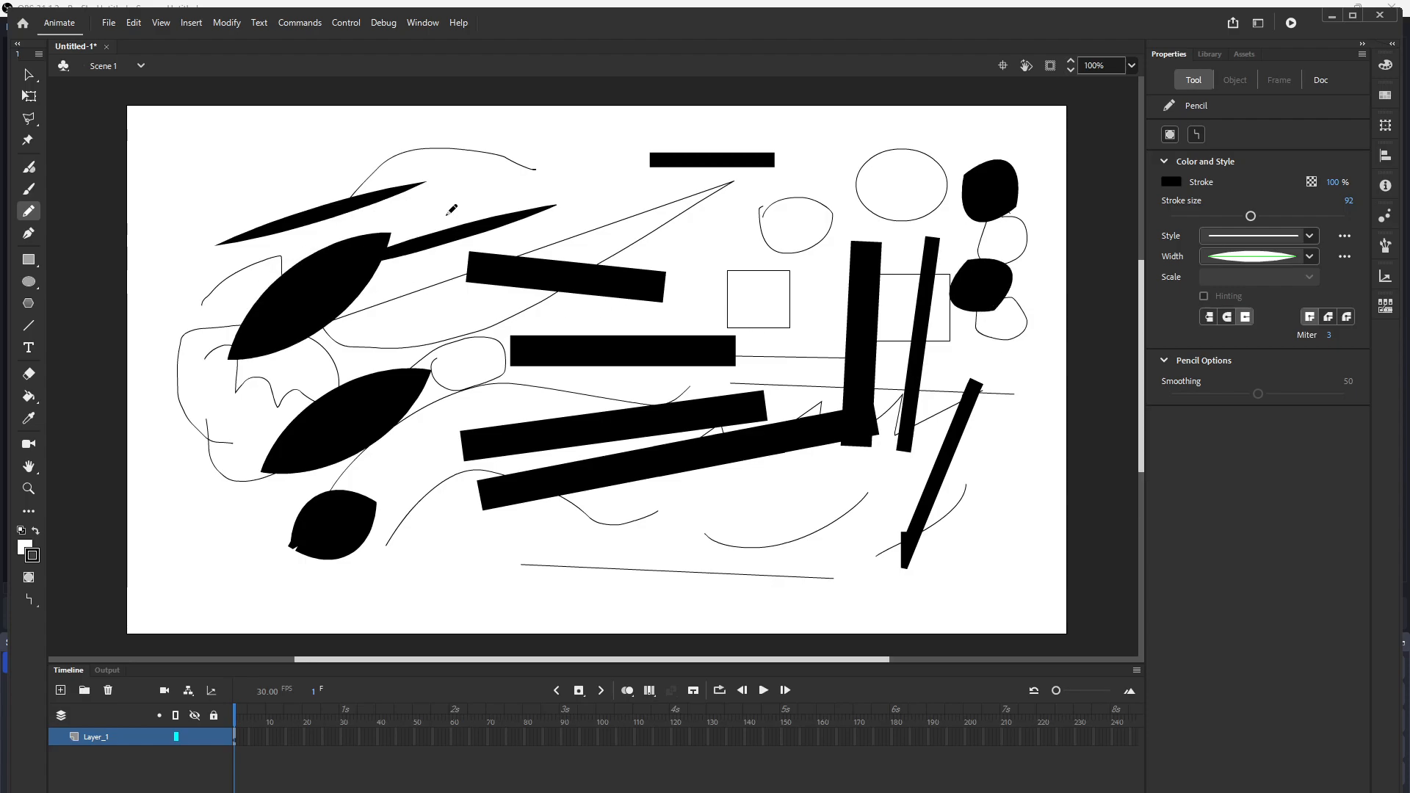
Step: Choose Width Profile 2 and draw a wavy stroke across the top of the stage
click(1307, 257)
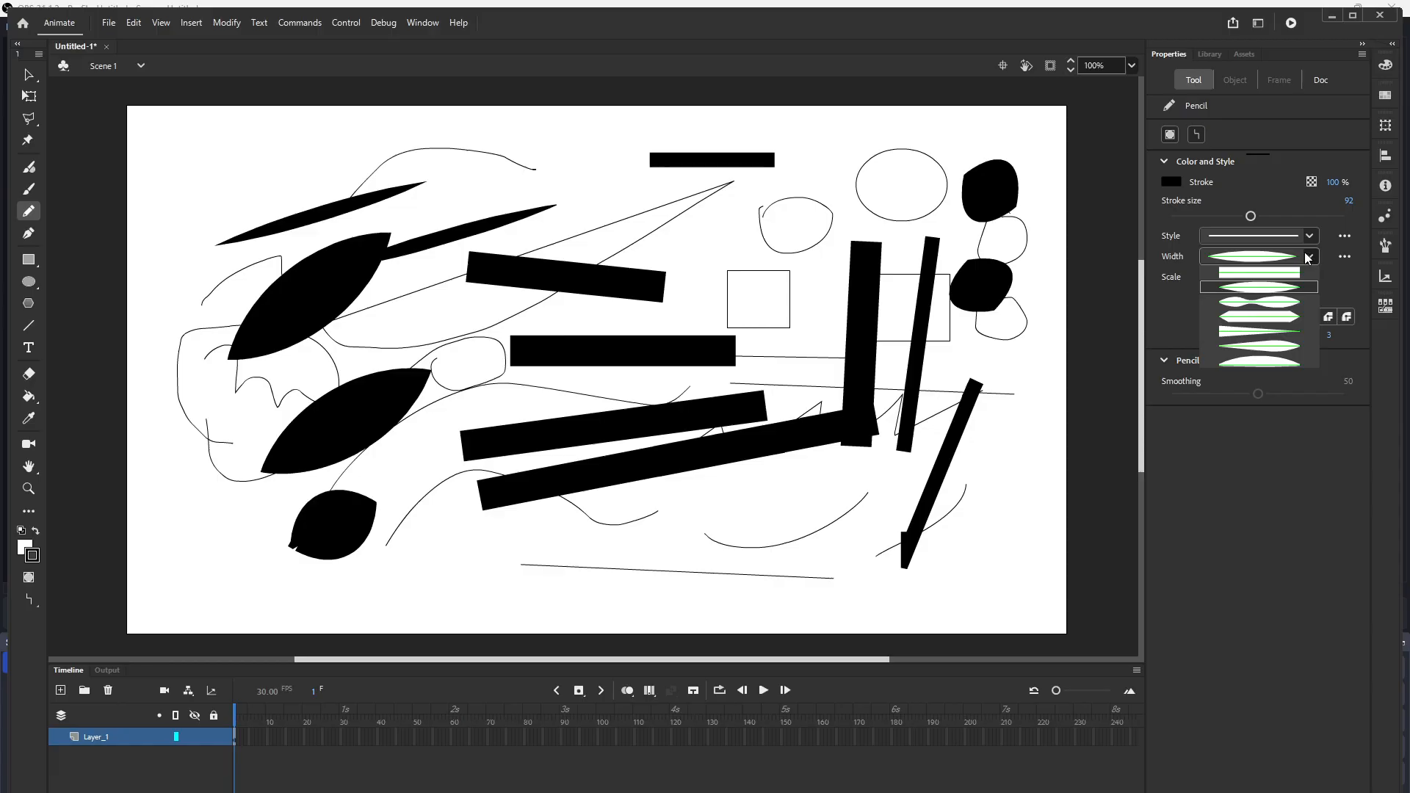
click(1256, 302)
drag(428, 133, 620, 189)
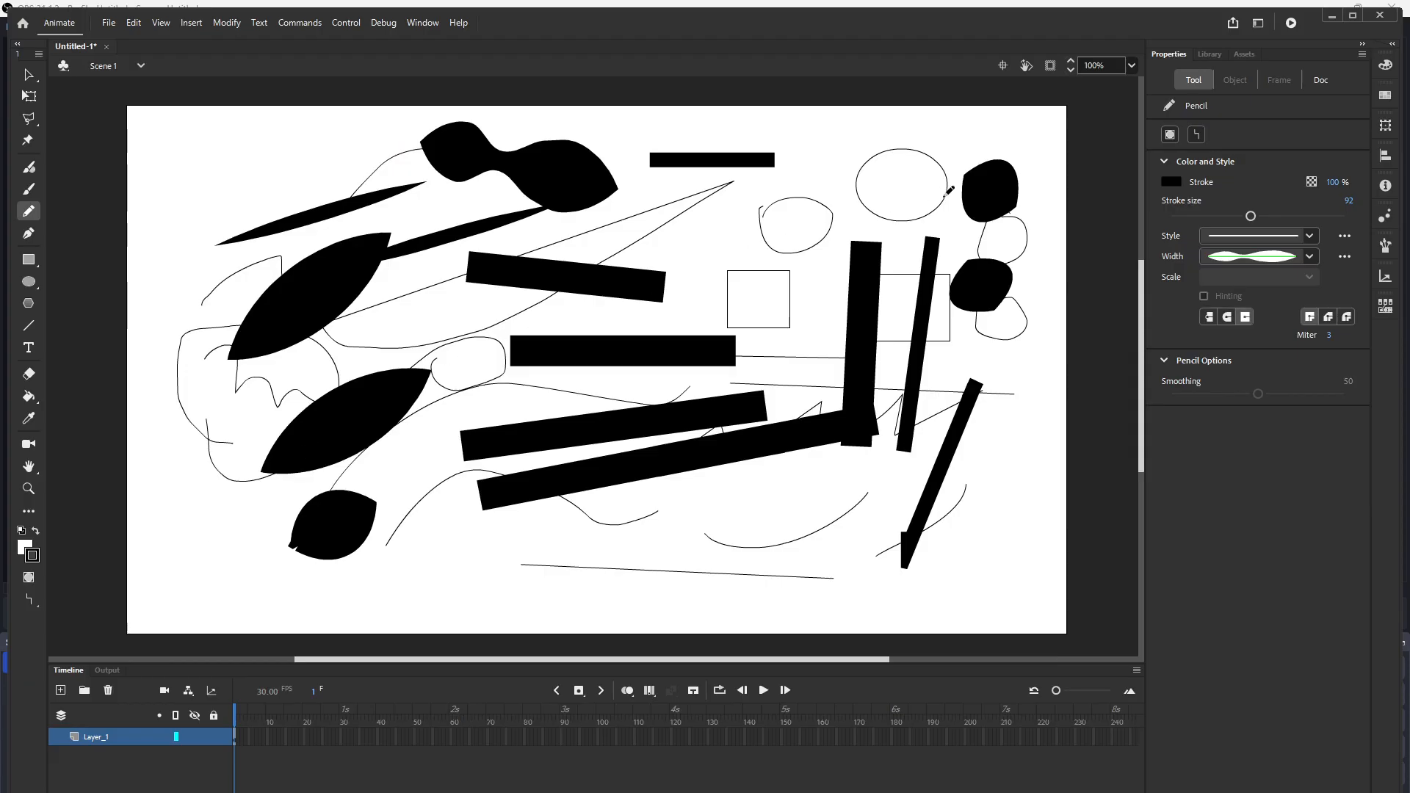
Step: Set the stroke colour to red and draw two red wavy strokes near the centre
click(1172, 181)
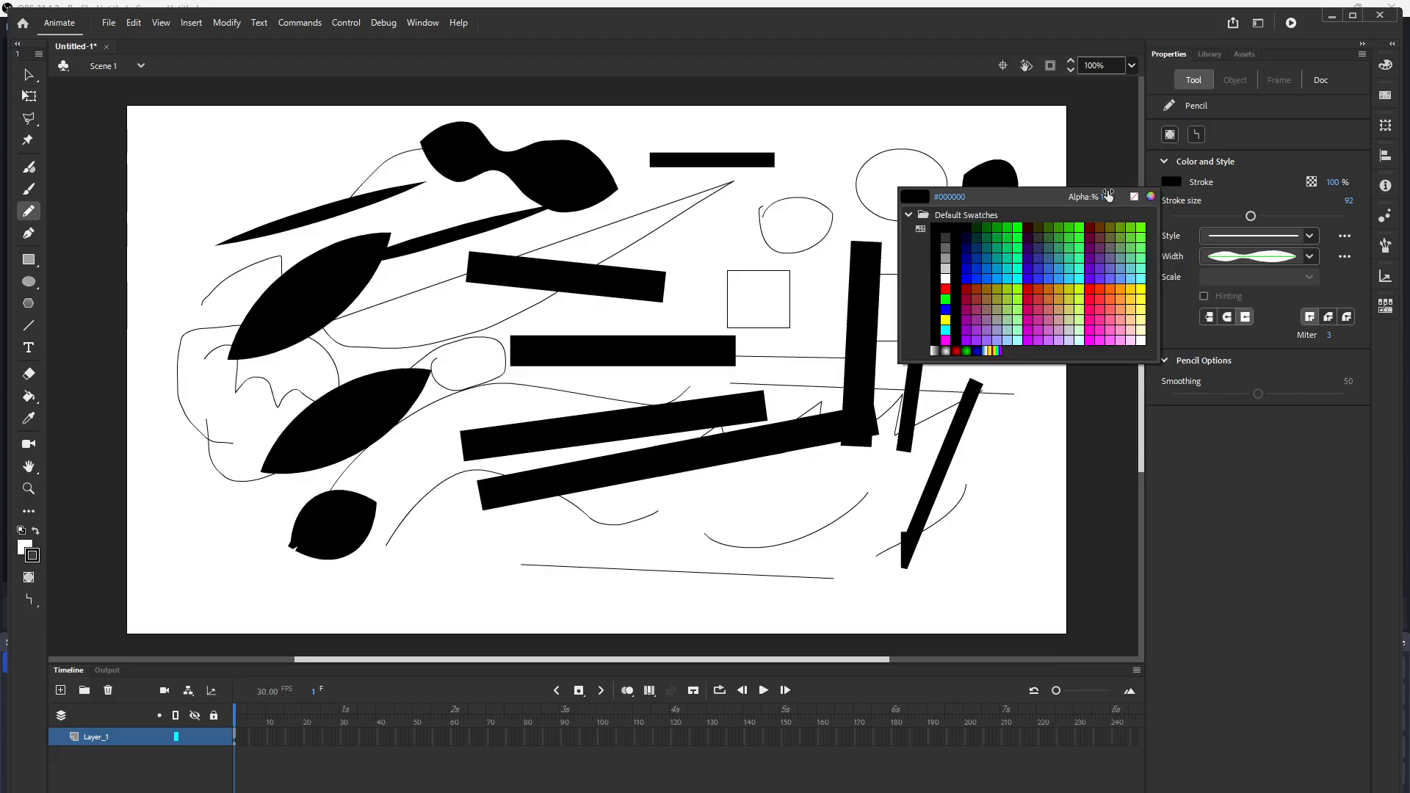
click(946, 289)
mouse_move(727, 227)
mouse_down()
mouse_move(716, 234)
mouse_move(804, 224)
mouse_up()
drag(842, 270, 815, 327)
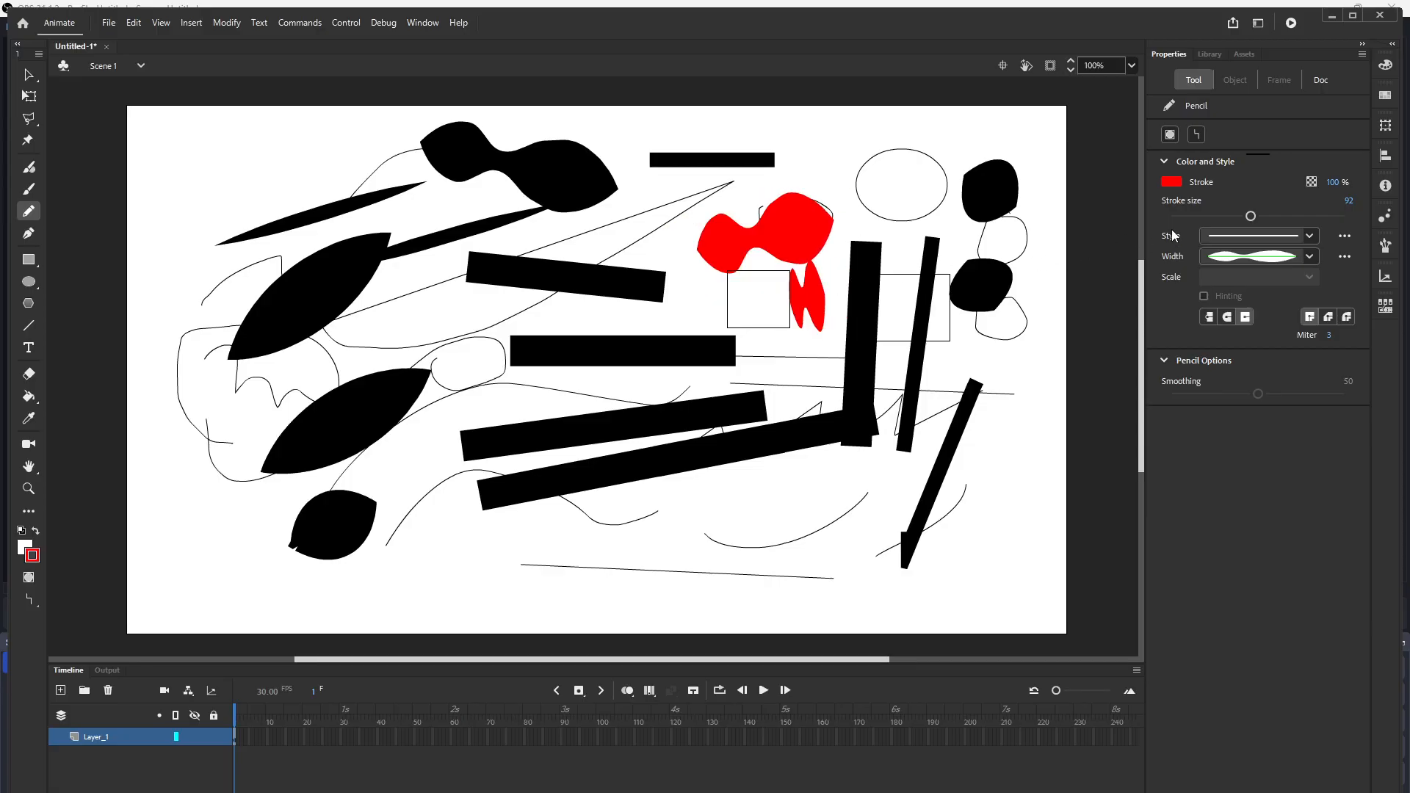
Step: Choose Width Profile 3 and draw red hexagonal strokes along the bottom of the stage
click(1309, 254)
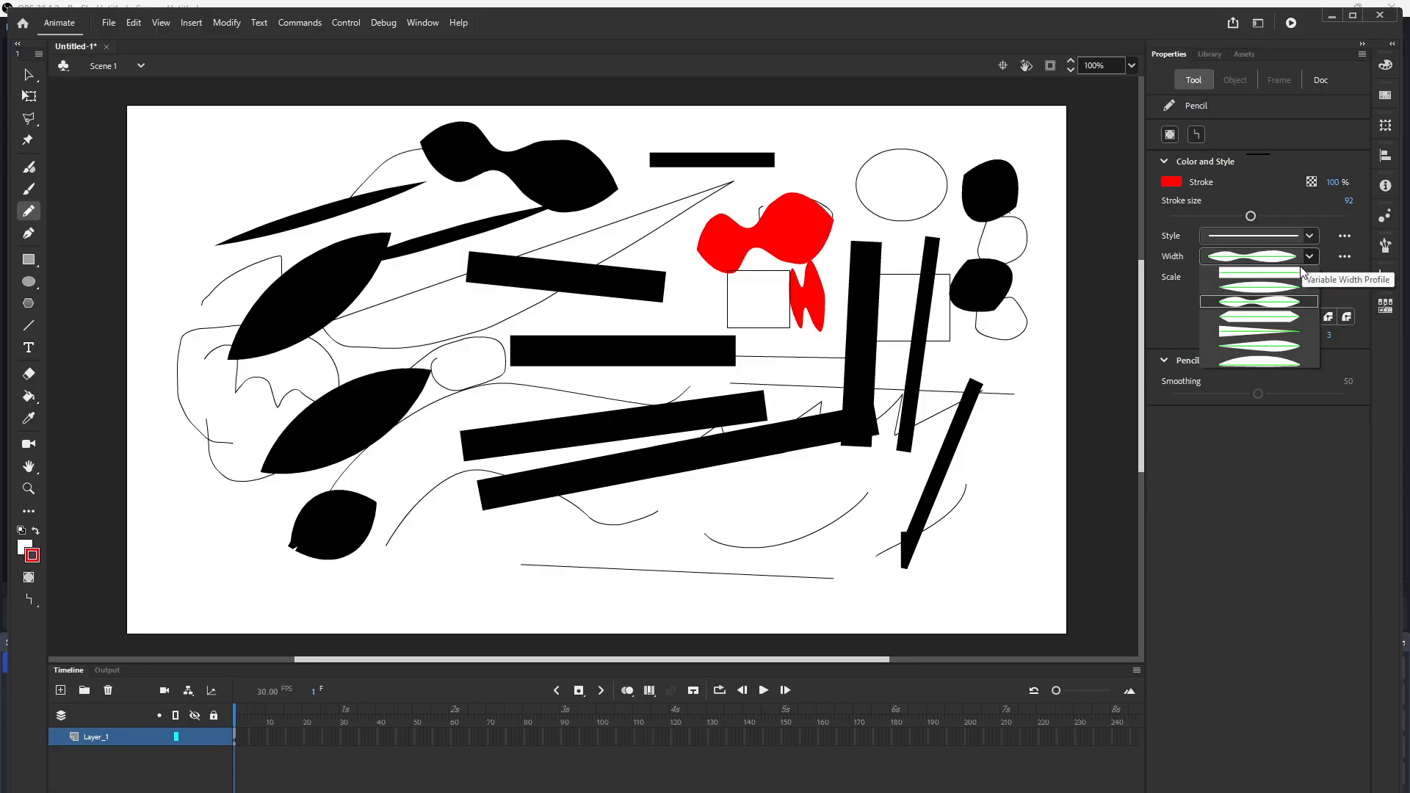
click(1260, 318)
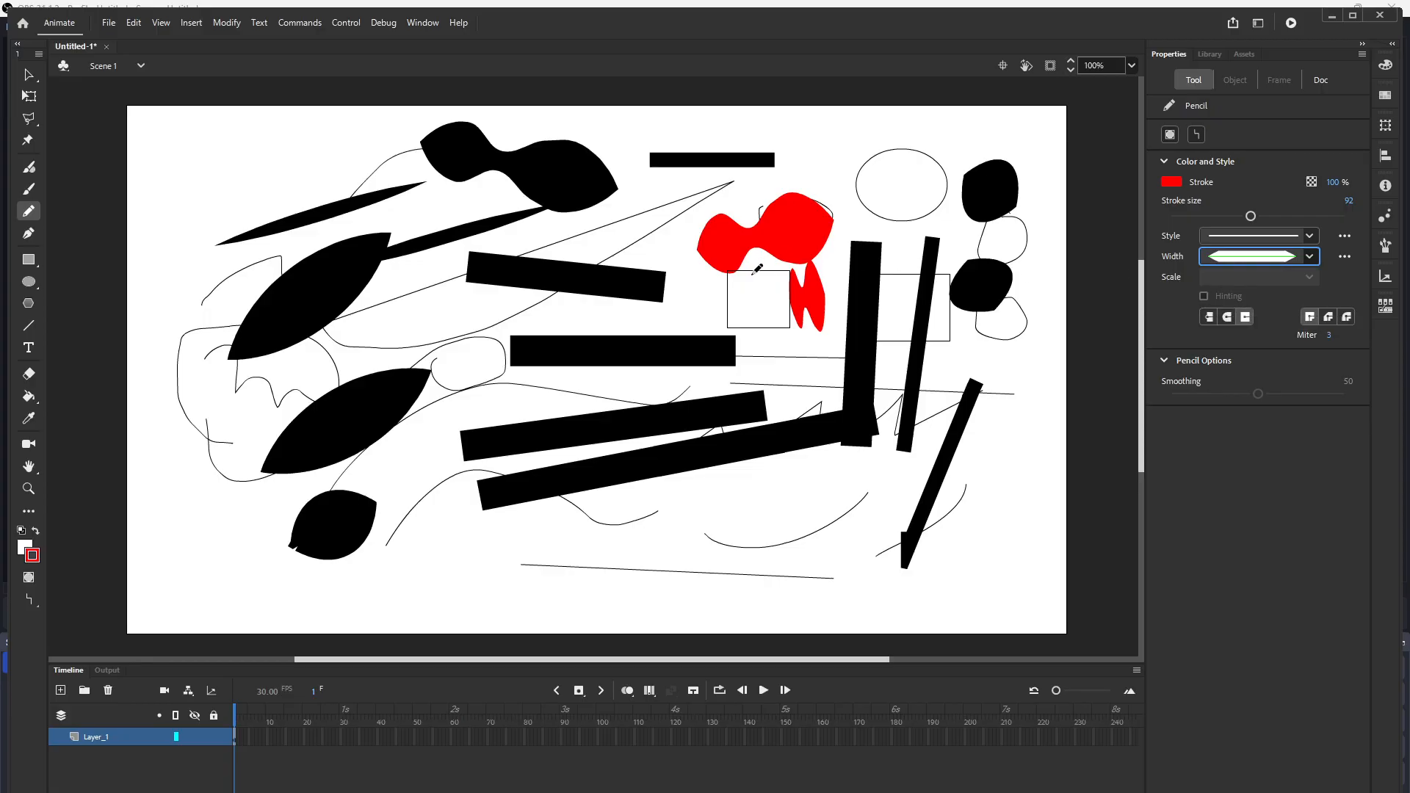
mouse_move(500, 525)
mouse_down()
mouse_move(683, 535)
mouse_move(825, 497)
mouse_move(815, 507)
mouse_up()
drag(346, 583, 518, 588)
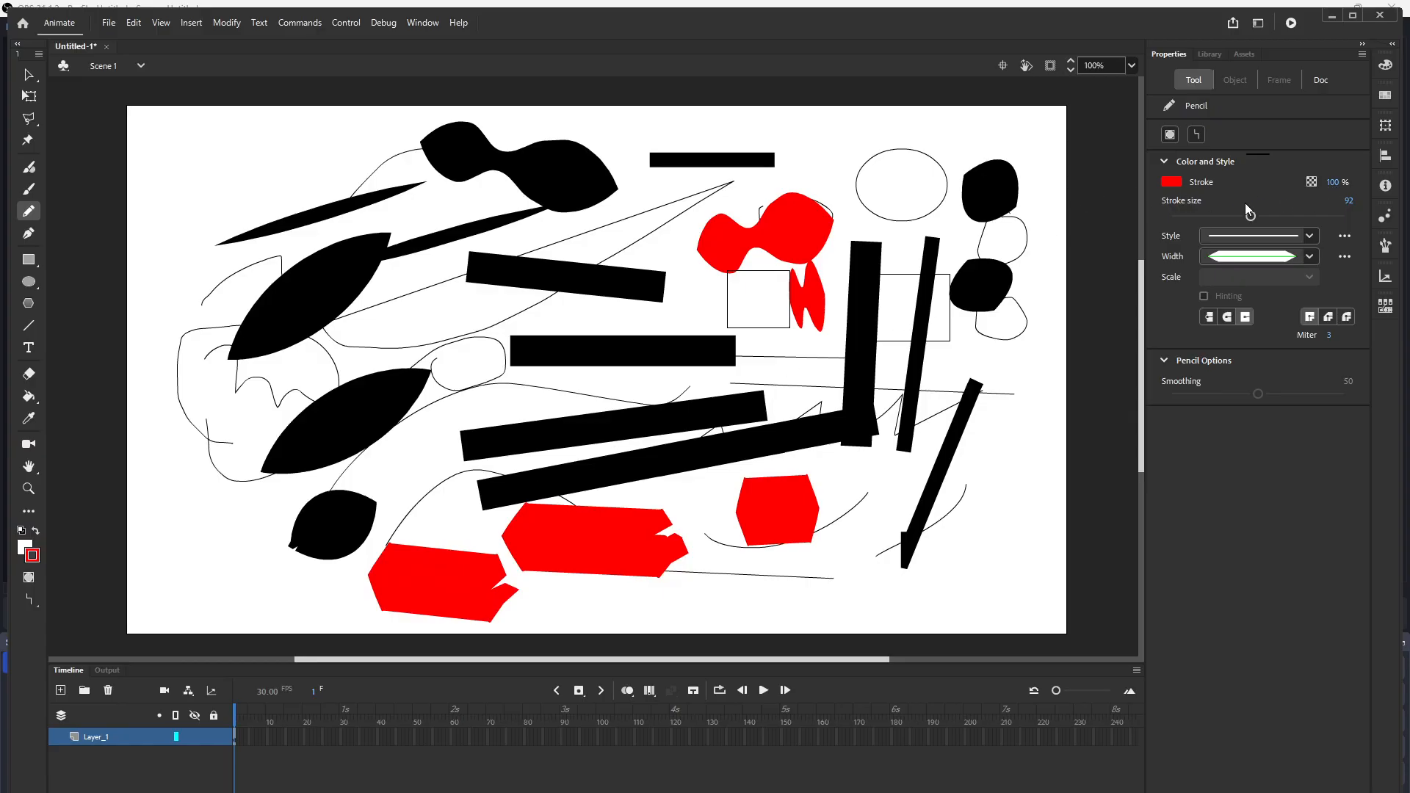
Step: Reduce the stroke size to 45 and draw a short red stroke at the upper left
drag(1250, 217, 1210, 216)
drag(190, 164, 314, 175)
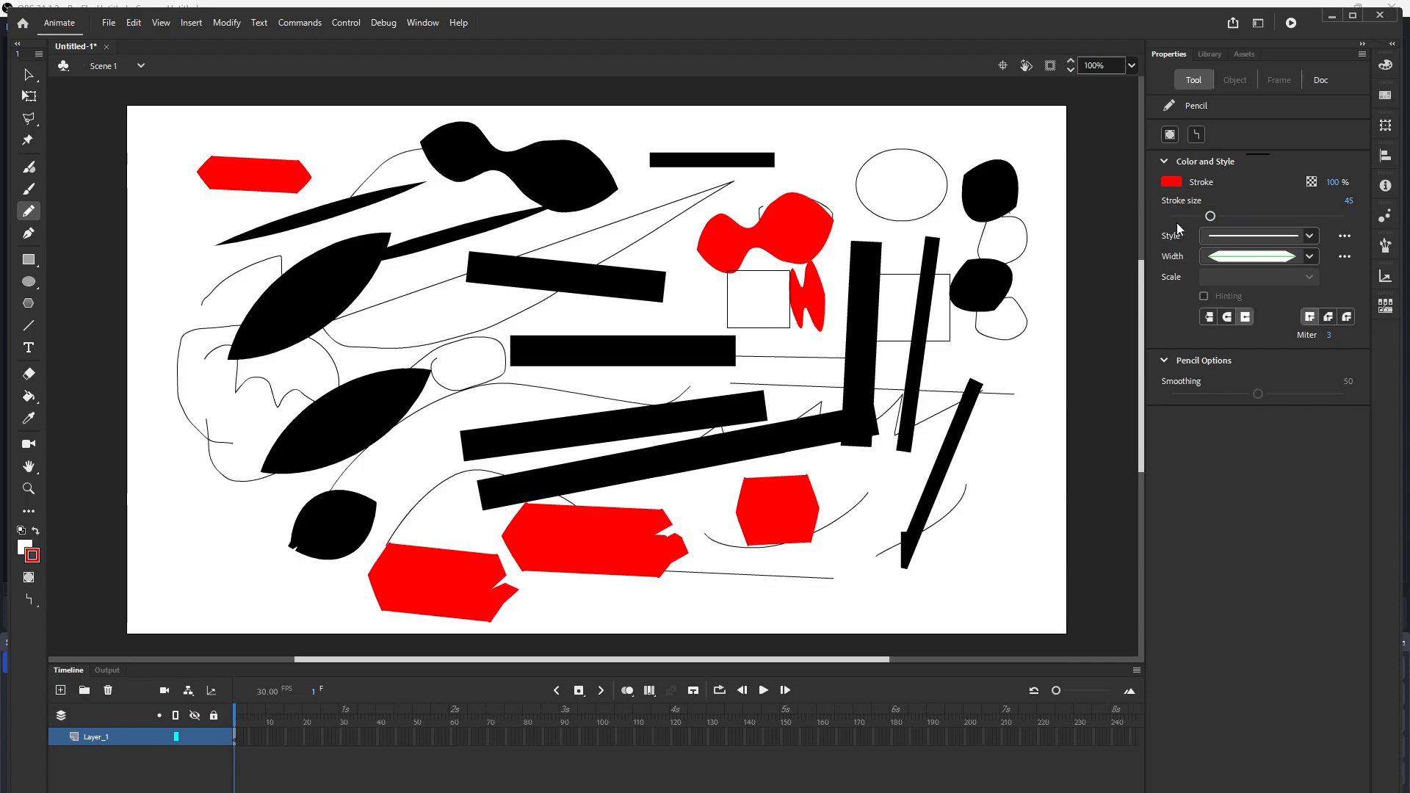
Step: Choose Width Profile 4 and draw four red triangular tapered strokes around the stage
click(1309, 256)
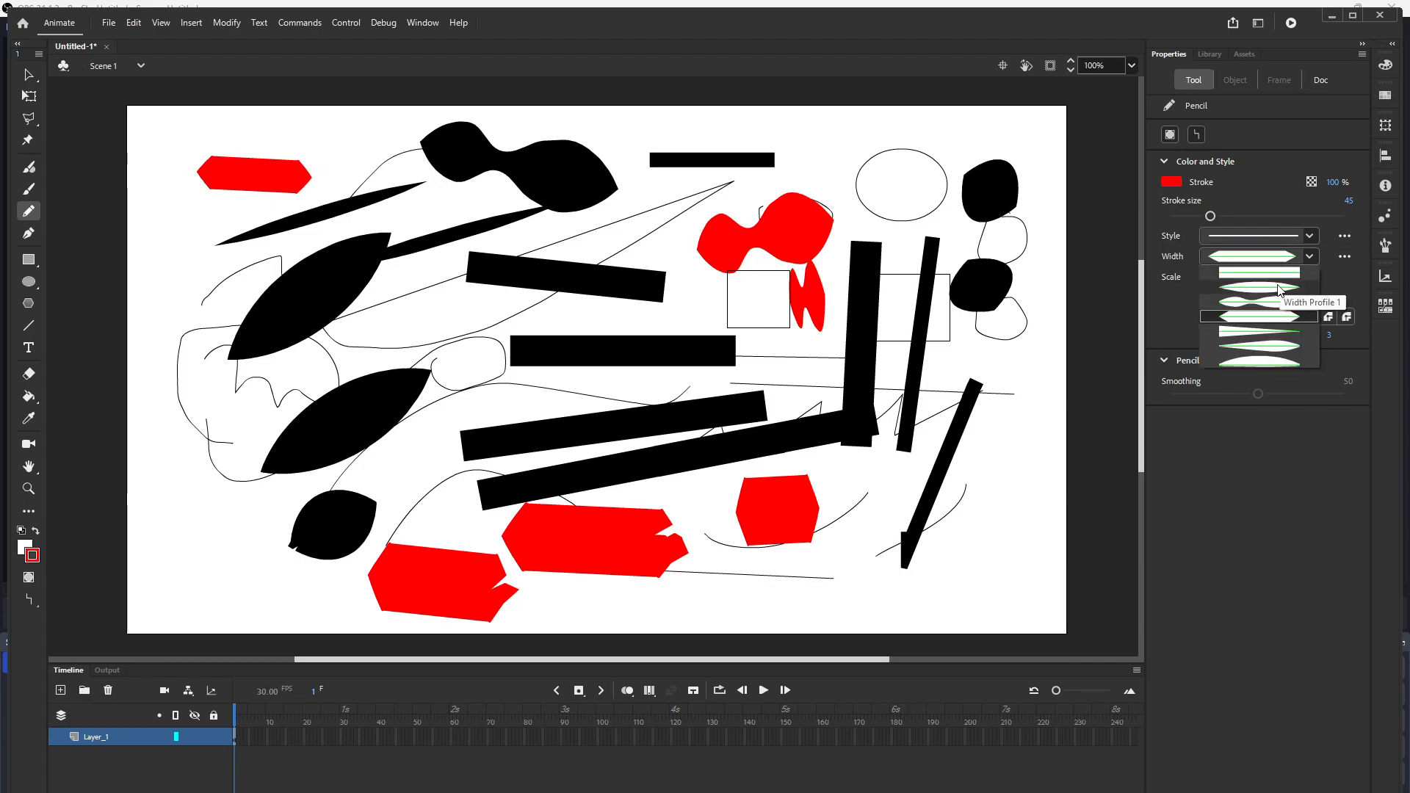
click(1241, 330)
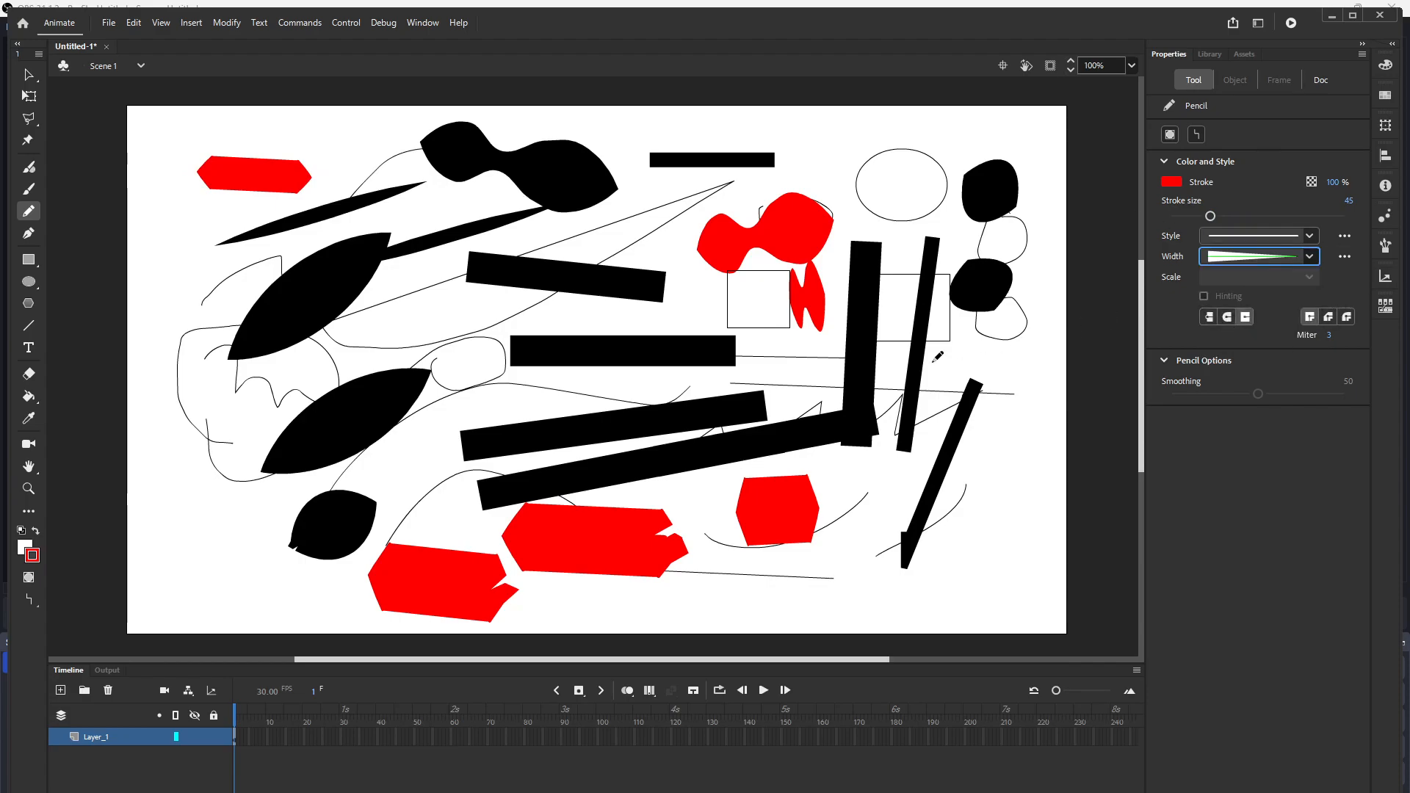
click(395, 335)
drag(395, 335, 484, 319)
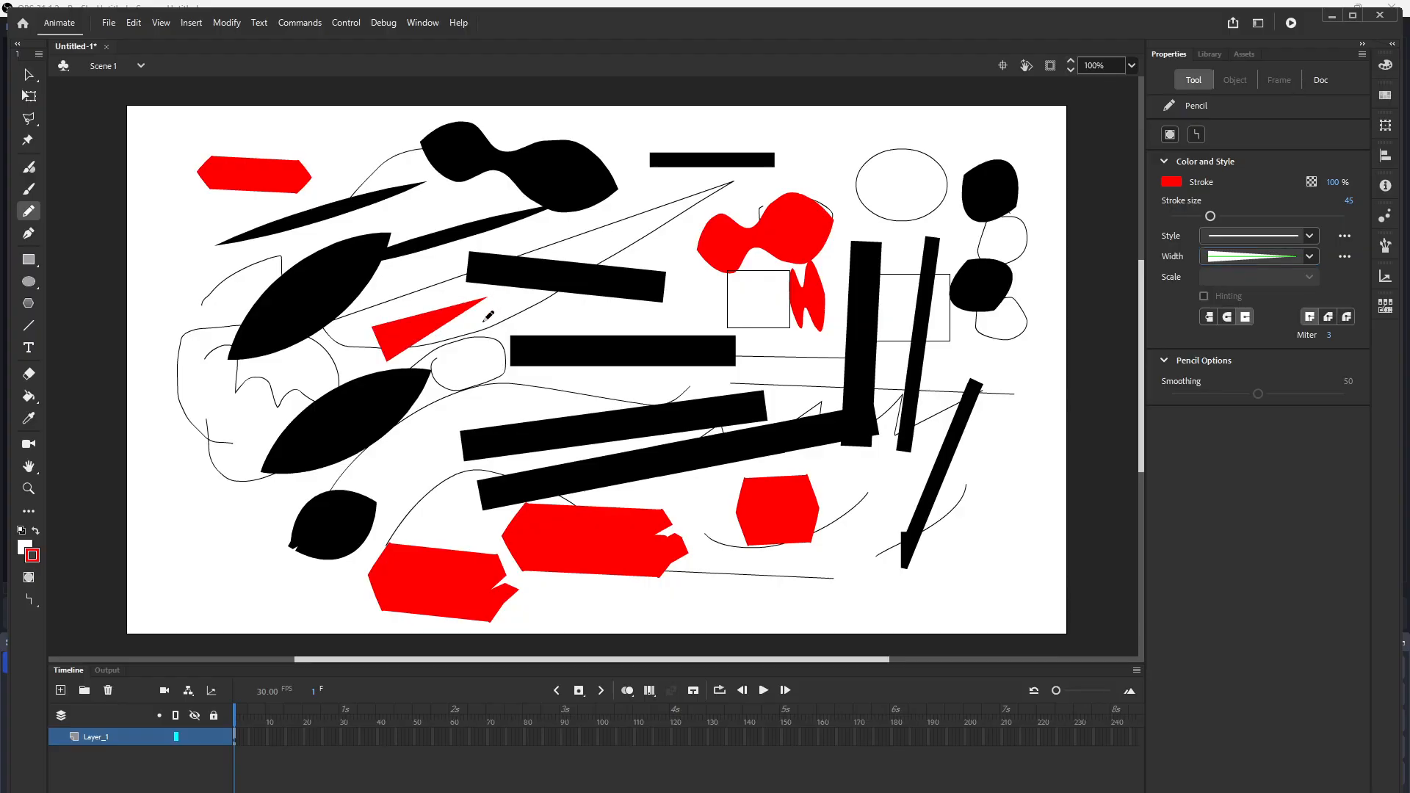
mouse_move(169, 532)
mouse_down()
mouse_move(158, 547)
mouse_move(262, 439)
mouse_up()
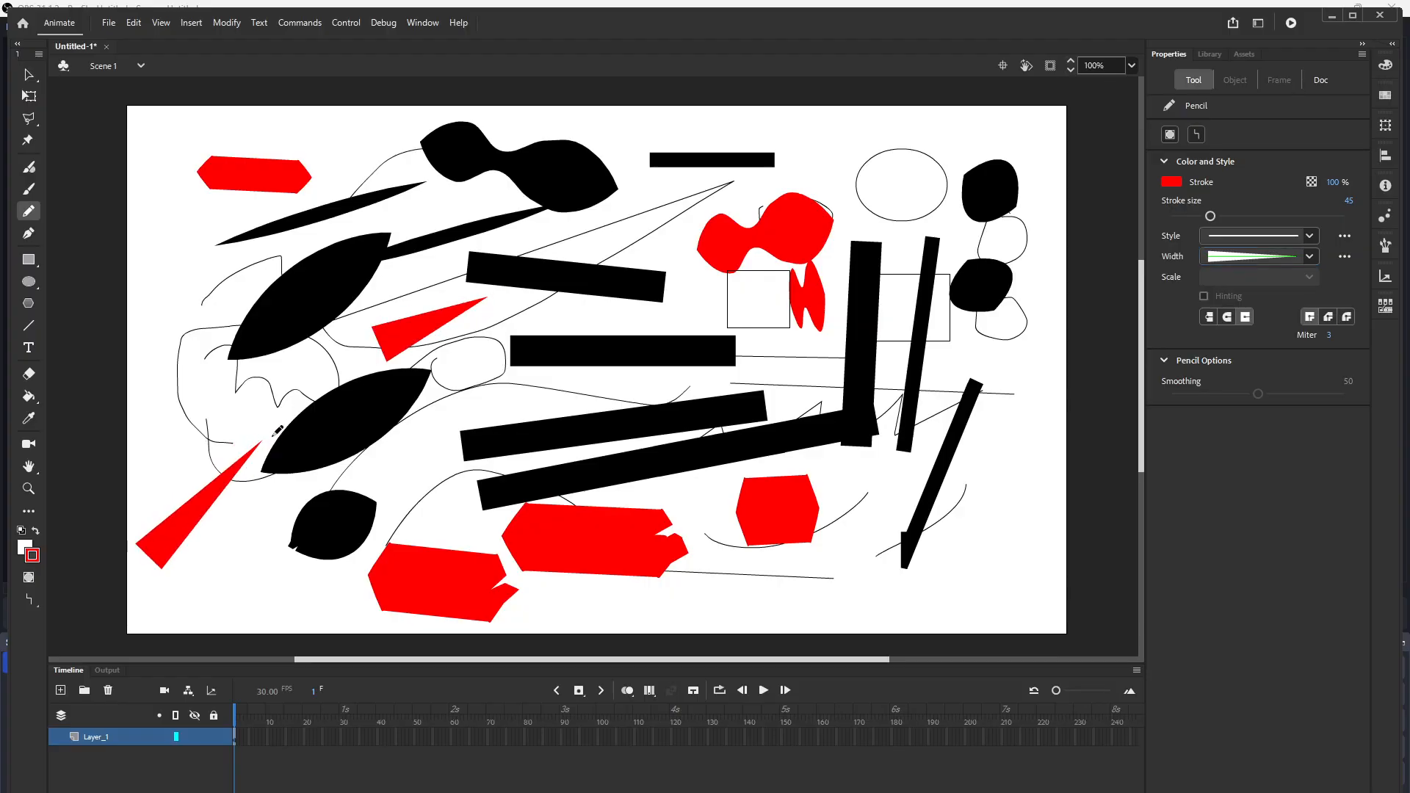
drag(752, 580, 942, 521)
mouse_move(1059, 390)
mouse_down()
mouse_move(1041, 403)
mouse_move(1019, 490)
mouse_up()
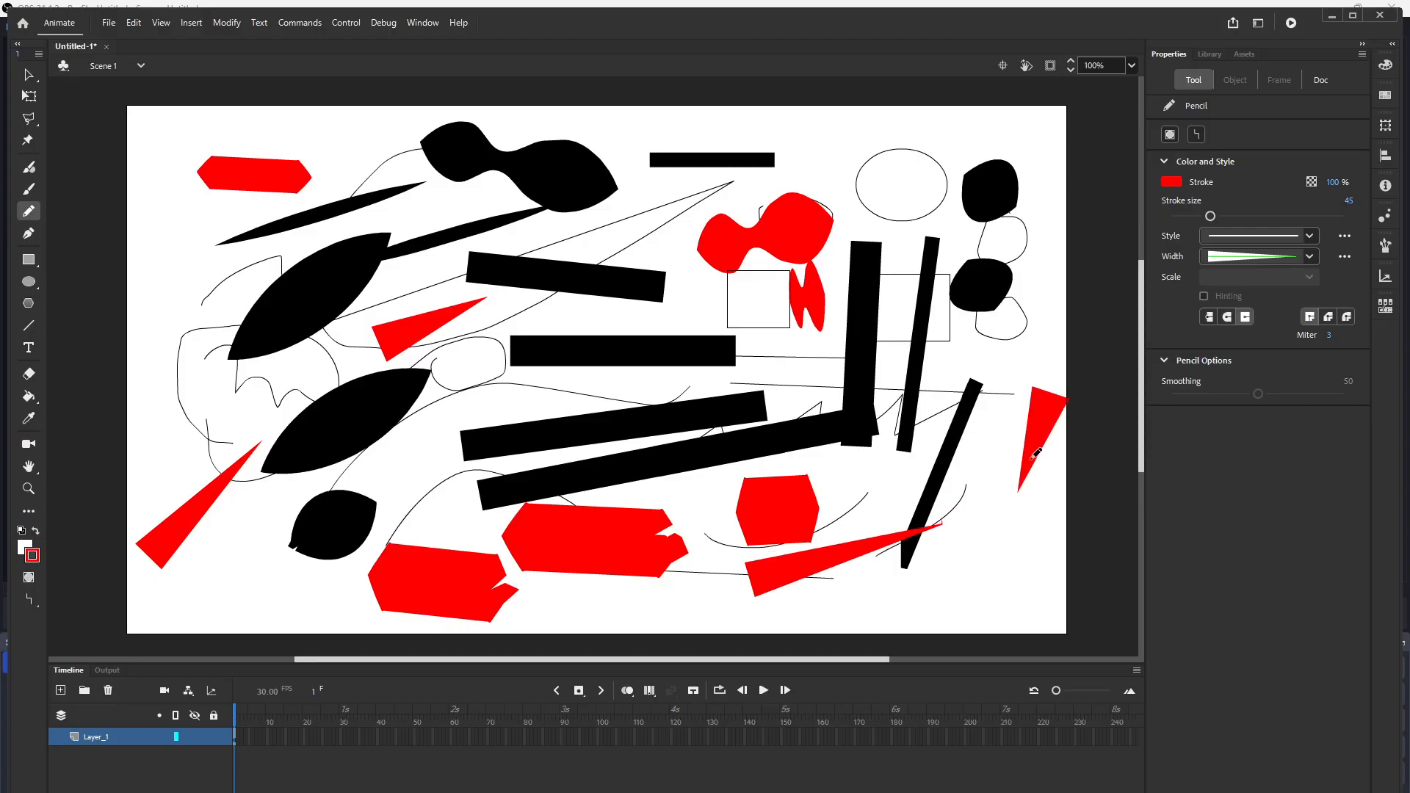
Step: Pick the asymmetric leaf-shaped width profile and undo the last six strokes
click(1306, 257)
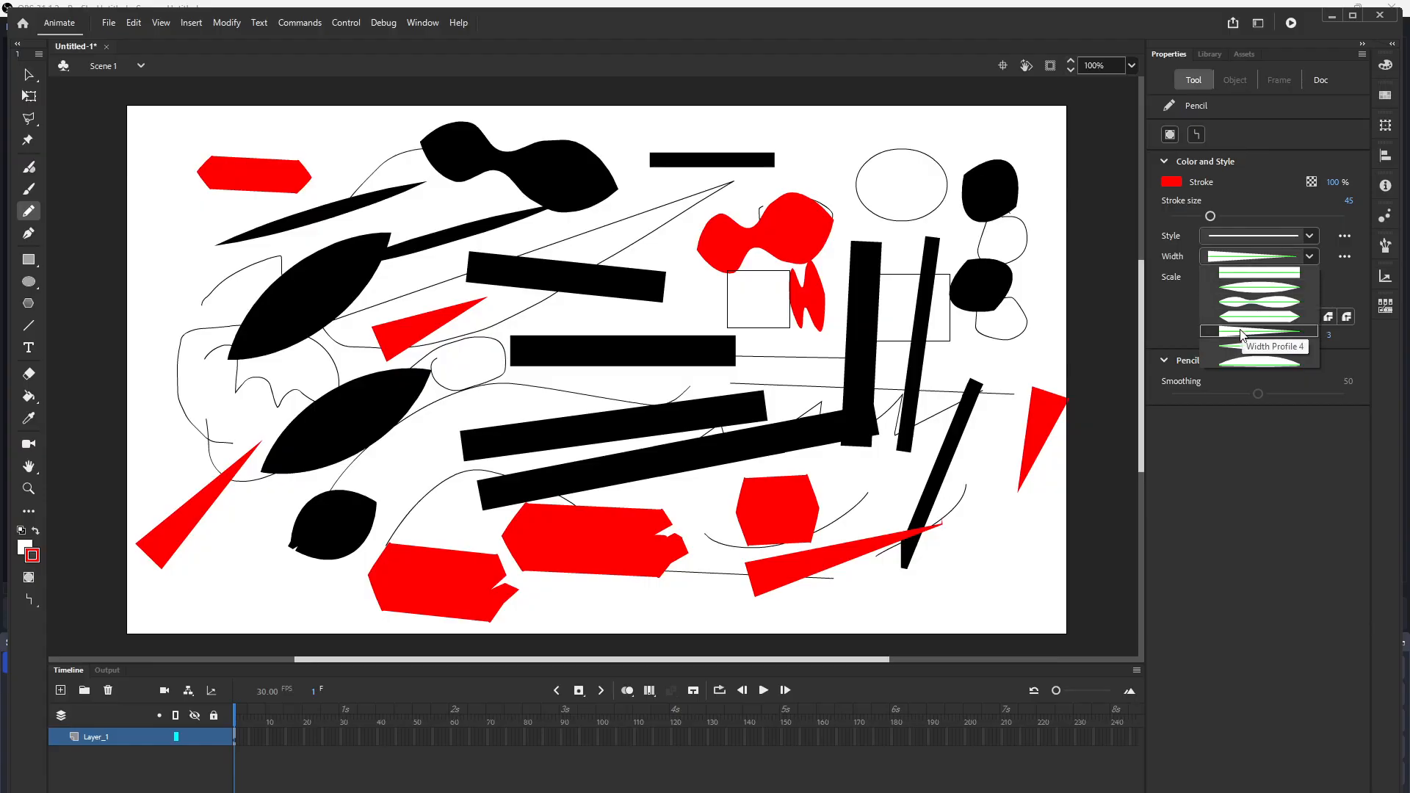
click(1255, 351)
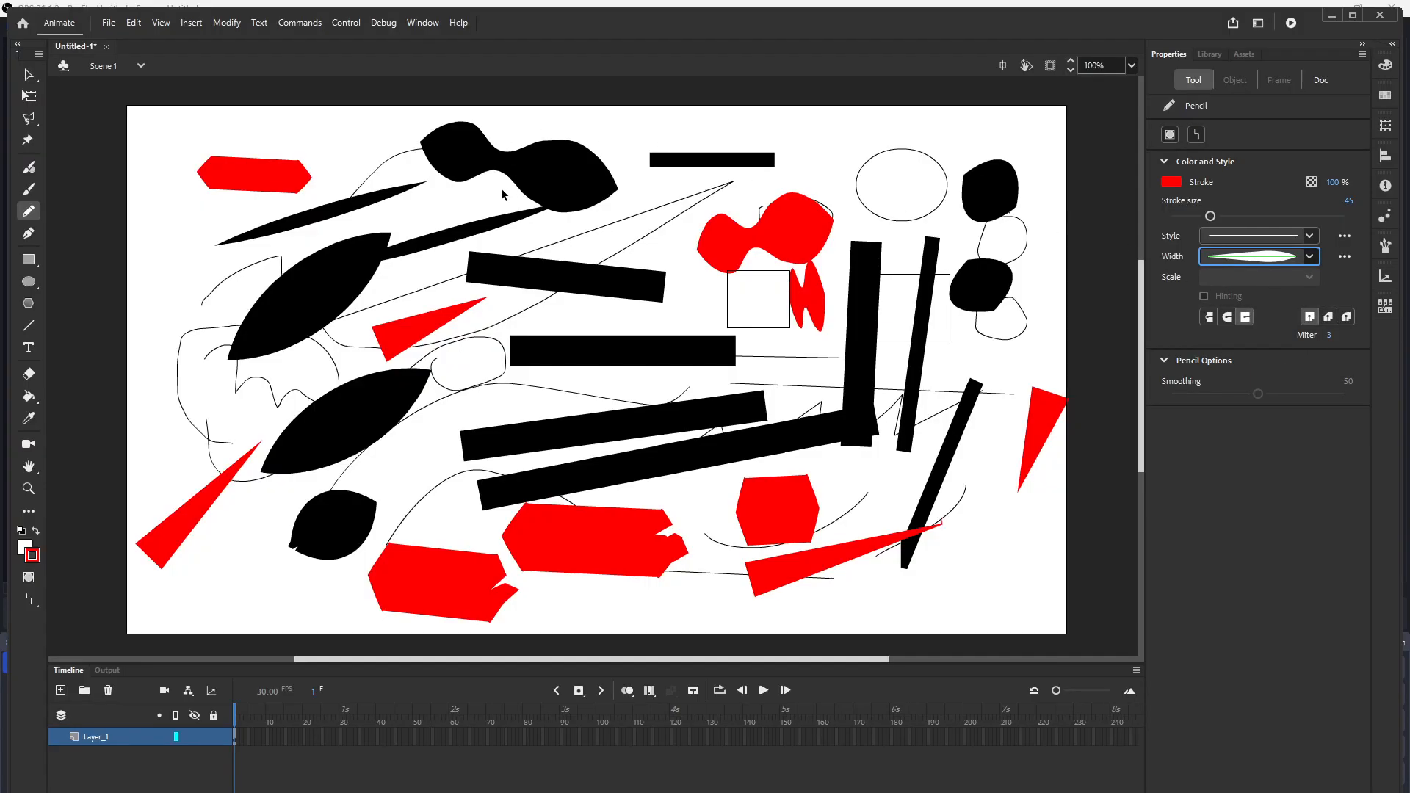
key(ctrl+z)
key(ctrl+z)
key(ctrl+z)
key(ctrl+z)
key(ctrl+z)
key(ctrl+z)
key(ctrl+z)
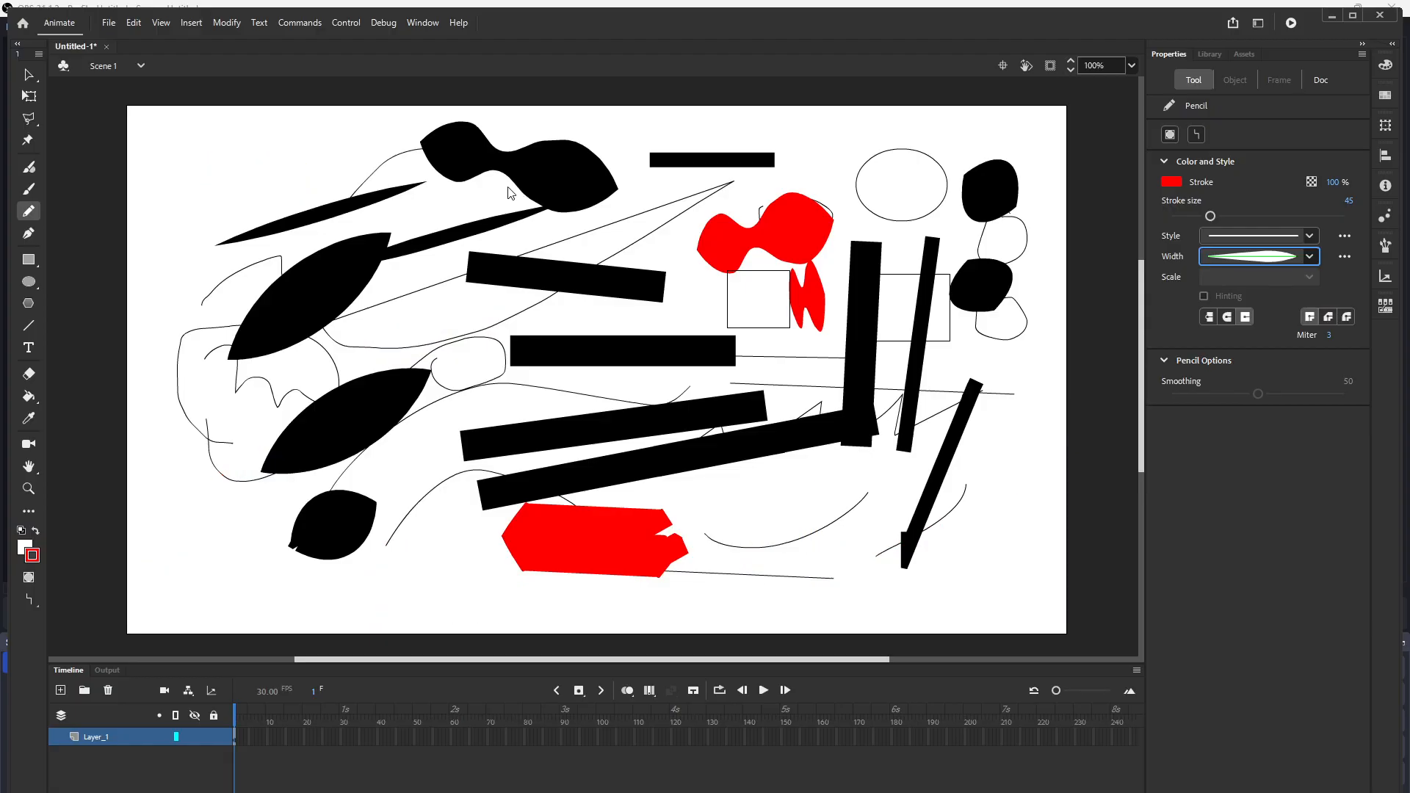
key(ctrl+z)
key(ctrl+z)
key(ctrl+z)
key(ctrl+z)
key(ctrl+z)
key(ctrl+z)
key(ctrl+z)
key(ctrl+z)
key(ctrl+z)
key(ctrl+z)
key(ctrl+z)
key(ctrl+z)
key(ctrl+z)
key(ctrl+z)
key(ctrl+z)
key(ctrl+z)
key(ctrl+z)
key(ctrl+z)
key(ctrl+z)
key(ctrl+z)
Step: Set the stroke size to 112 and draw red leaf-shaped strokes across the cleared stage
drag(420, 338, 566, 261)
drag(463, 408, 738, 287)
drag(1210, 216, 1213, 219)
drag(760, 389, 897, 291)
drag(569, 500, 683, 396)
mouse_move(751, 426)
mouse_down()
mouse_move(815, 474)
mouse_move(934, 439)
mouse_up()
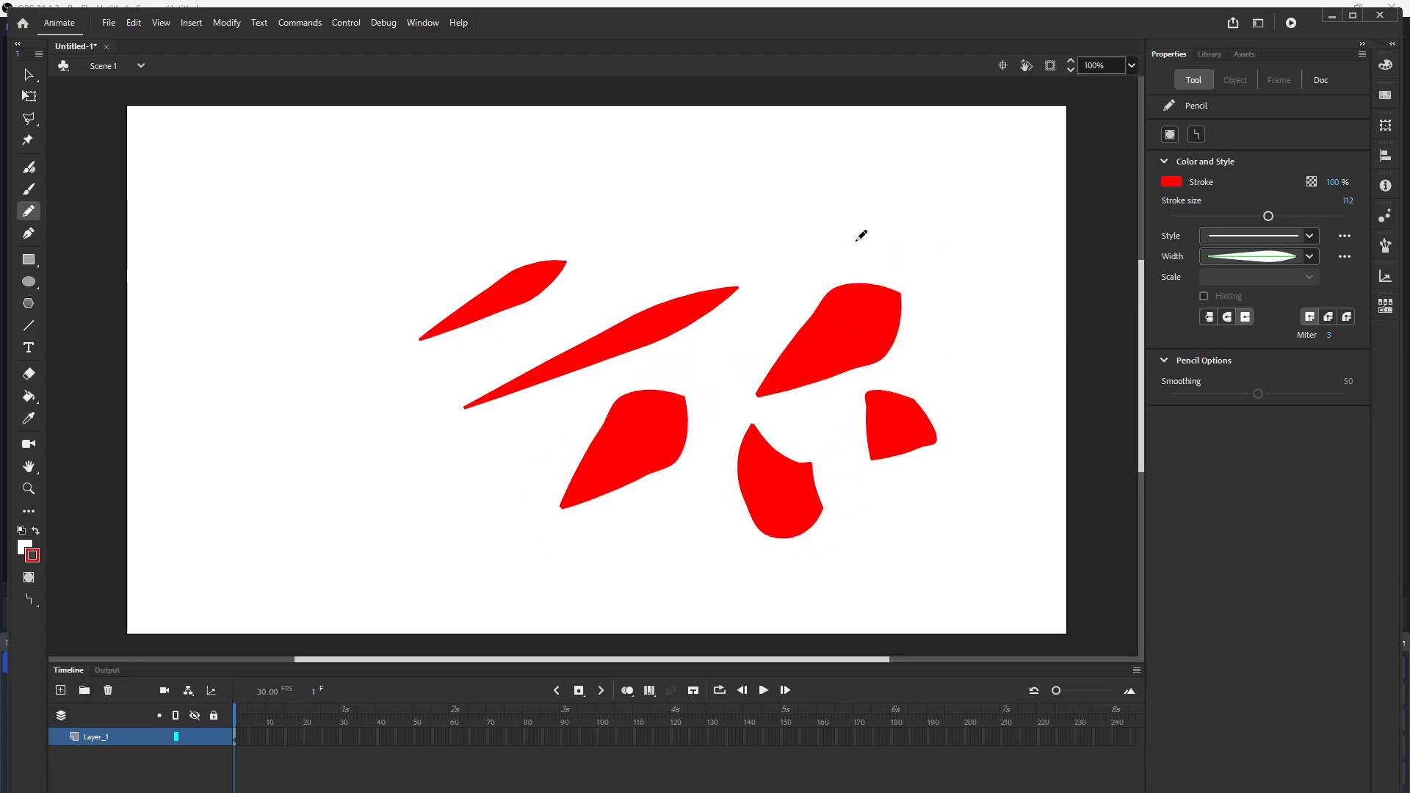
Step: Draw five more curved red leaf strokes around the edges of the group
drag(815, 190, 823, 246)
drag(324, 183, 349, 290)
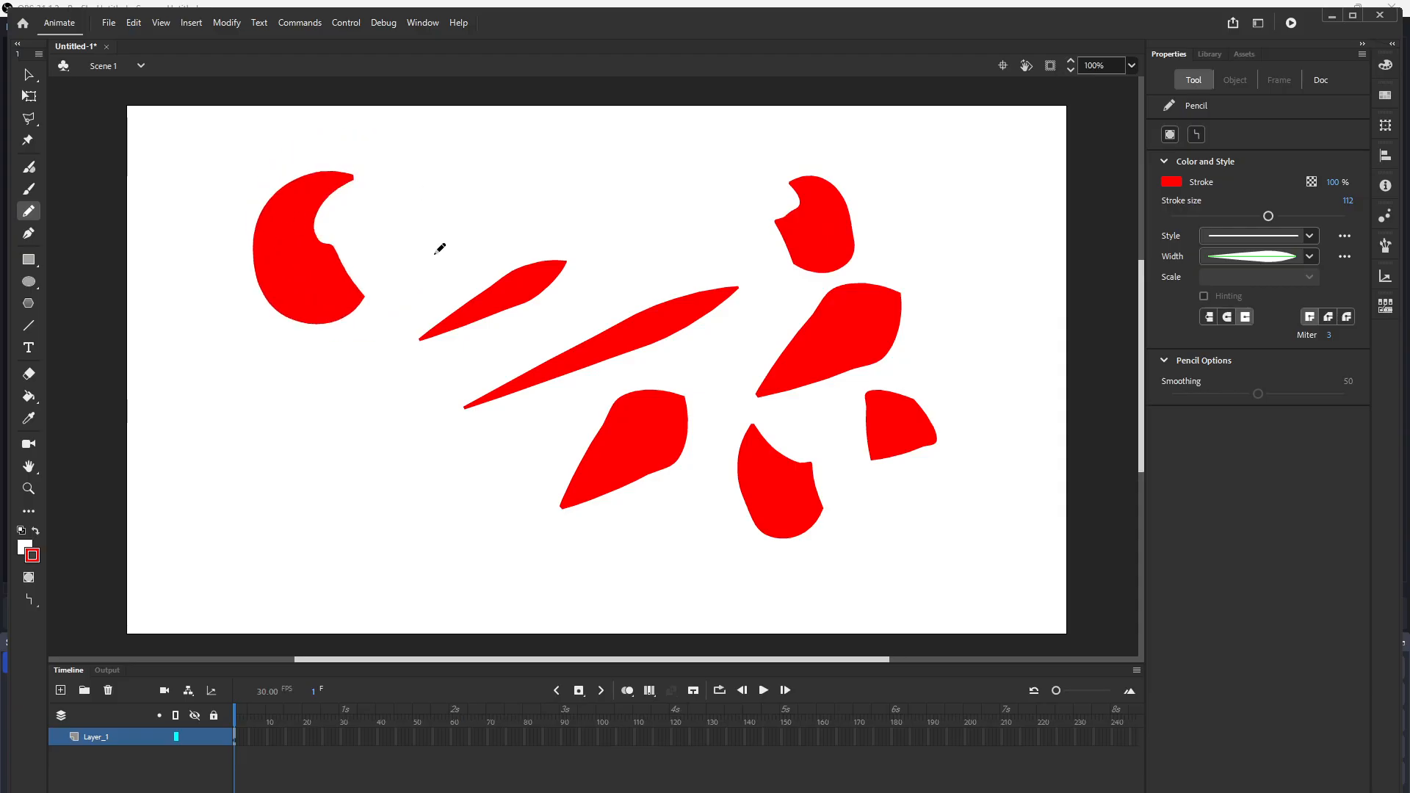
mouse_move(308, 357)
mouse_down()
mouse_move(327, 419)
mouse_move(394, 384)
mouse_move(360, 457)
mouse_move(440, 455)
mouse_up()
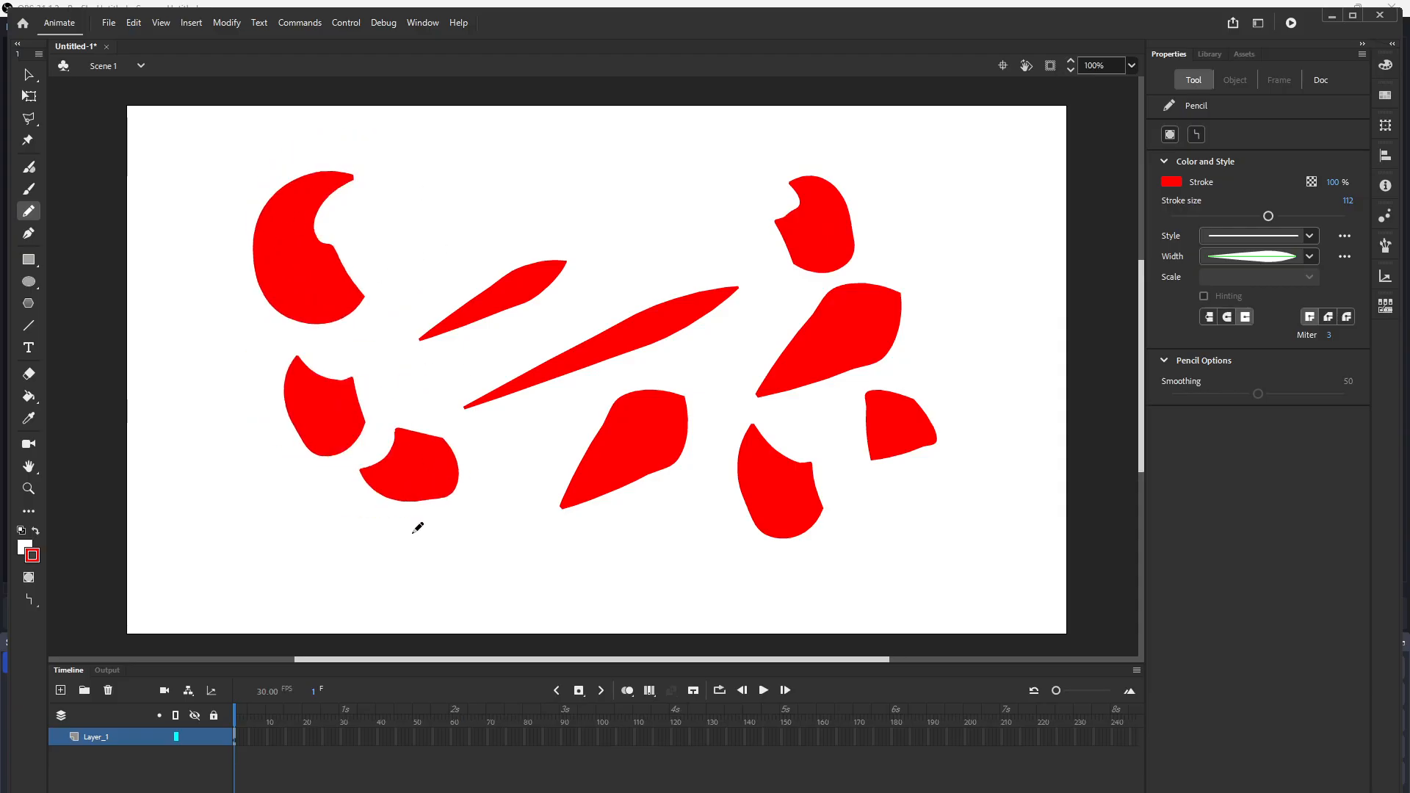
drag(419, 527, 440, 569)
drag(603, 177, 690, 190)
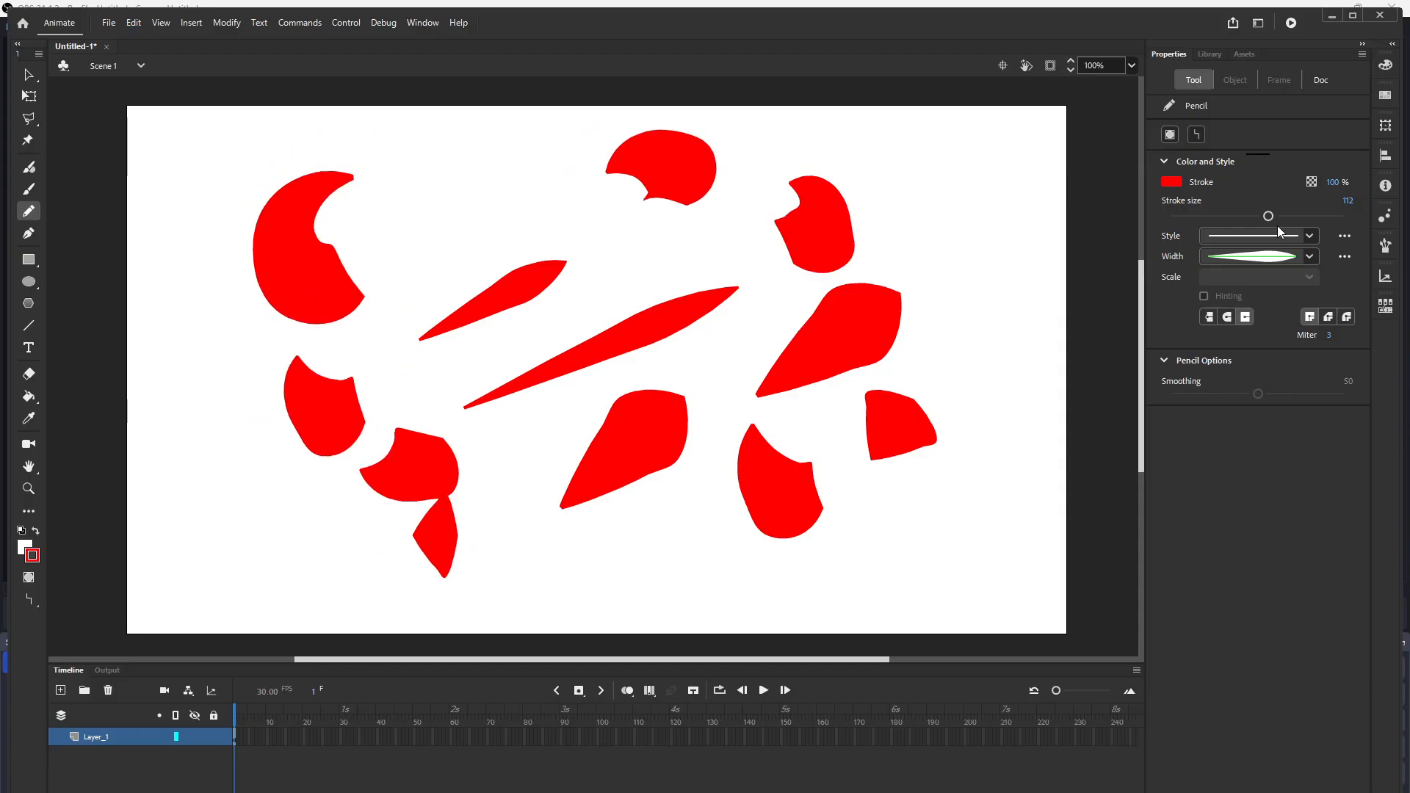
Step: Choose the dome-shaped width profile and draw a curved red stroke at the upper left
click(1310, 255)
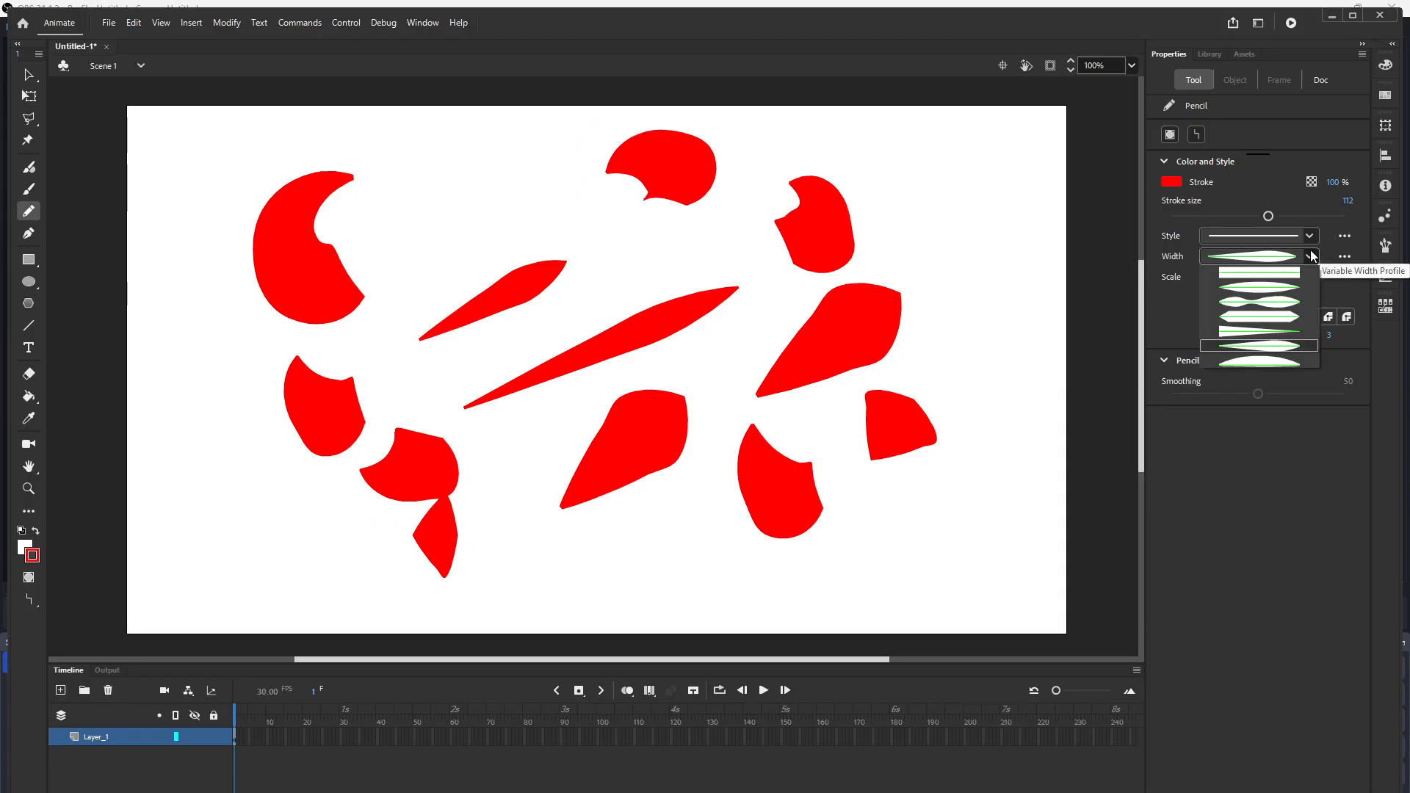
click(1248, 331)
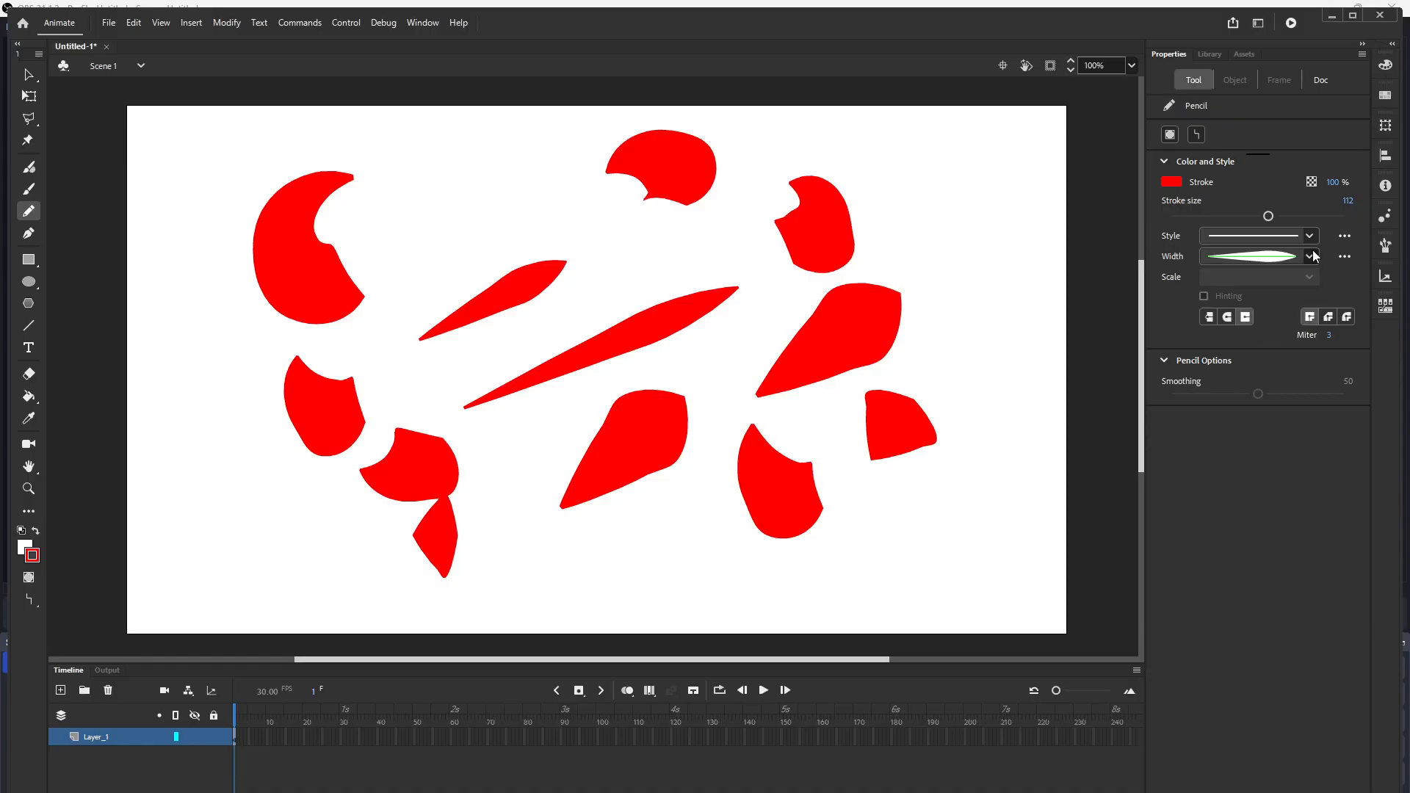
click(1311, 255)
click(1246, 356)
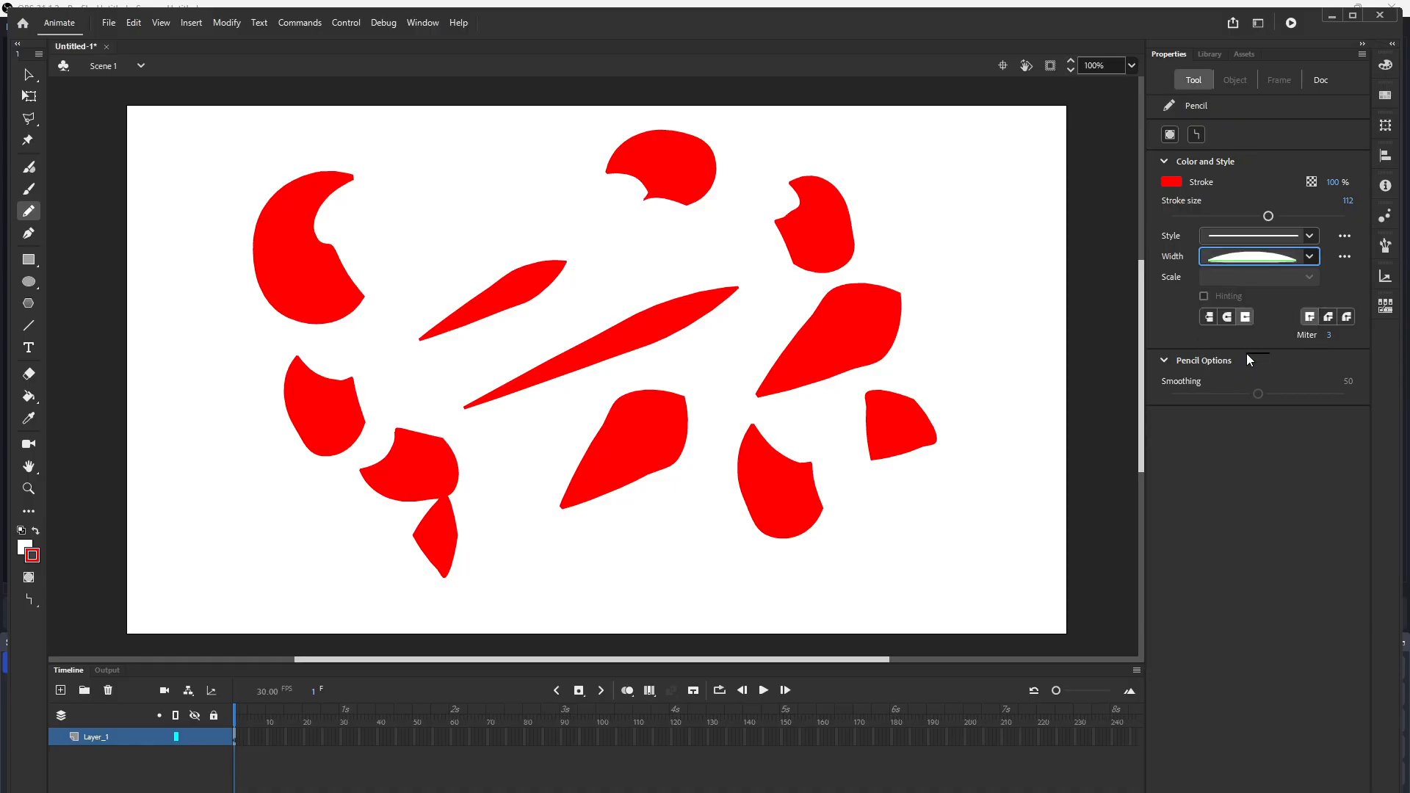
drag(382, 233, 519, 184)
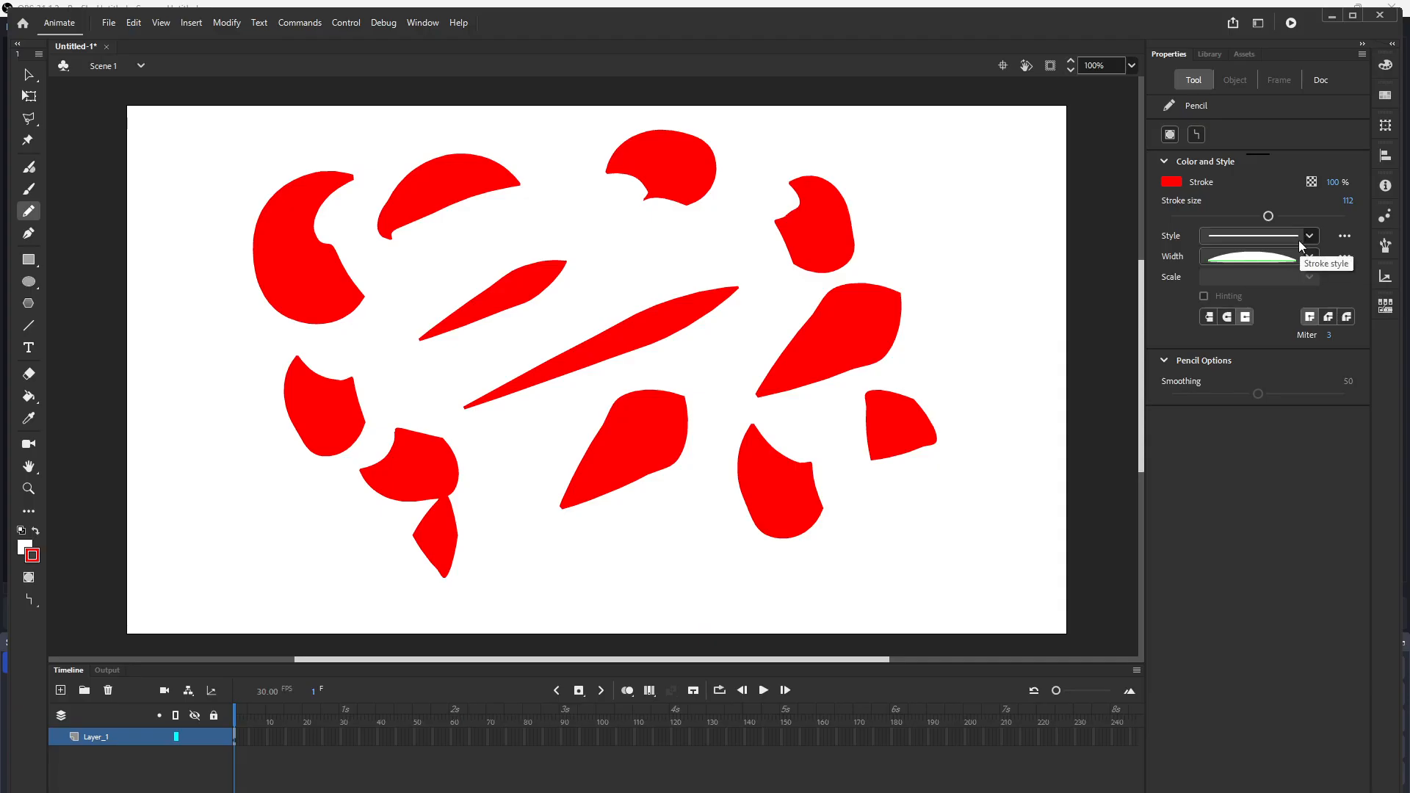
Step: Switch to the uniform width profile with Horizontal scale and draw two wide straight strokes at the right
click(1310, 257)
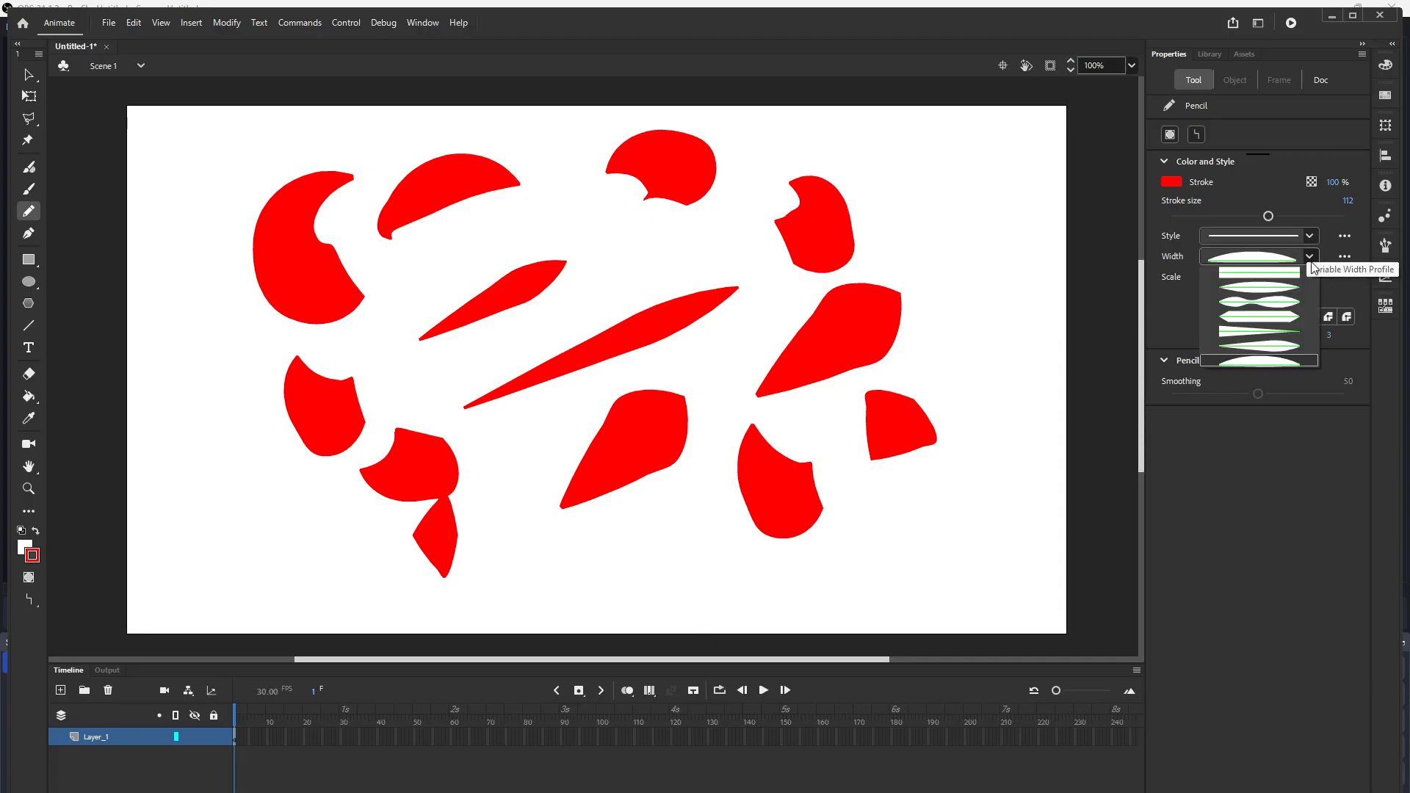
click(1285, 272)
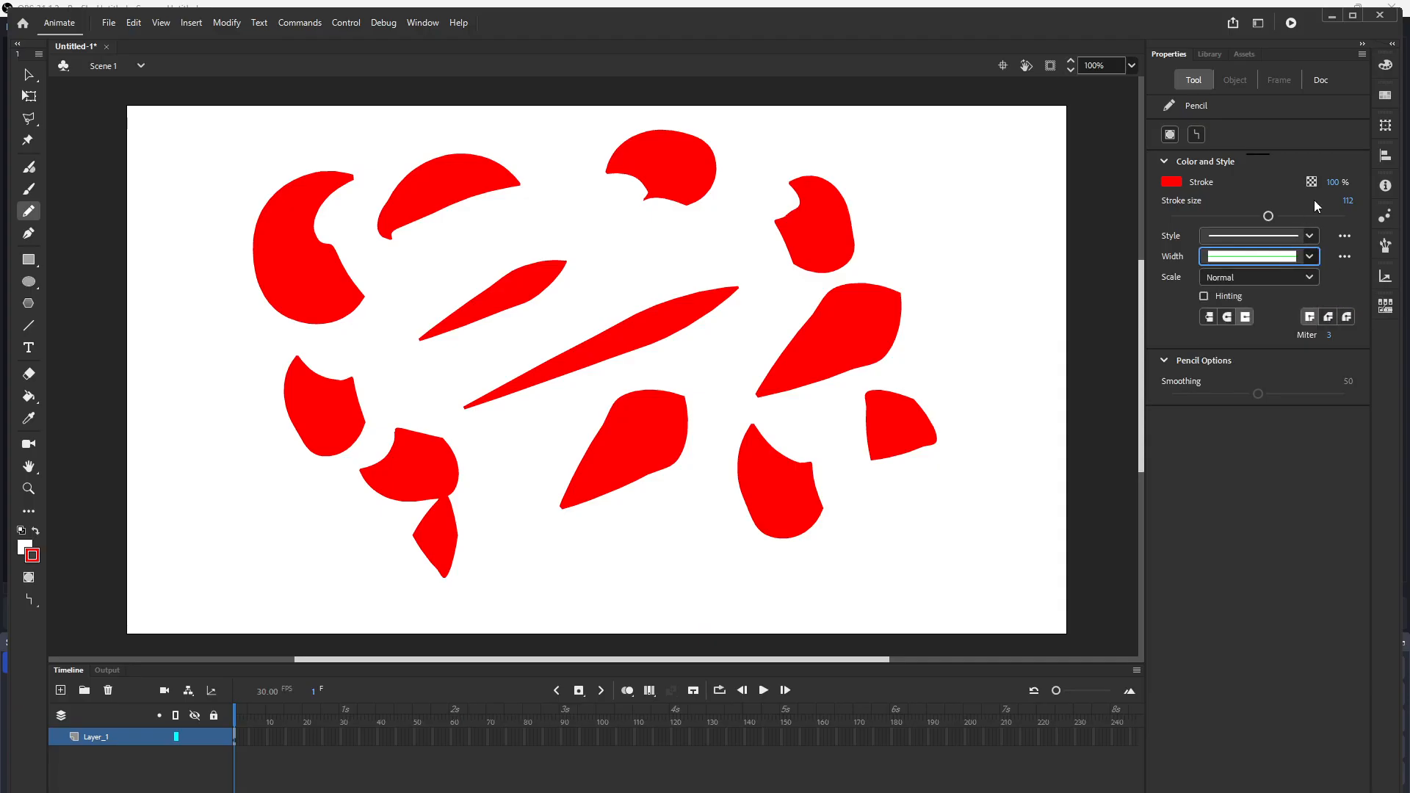
click(1307, 278)
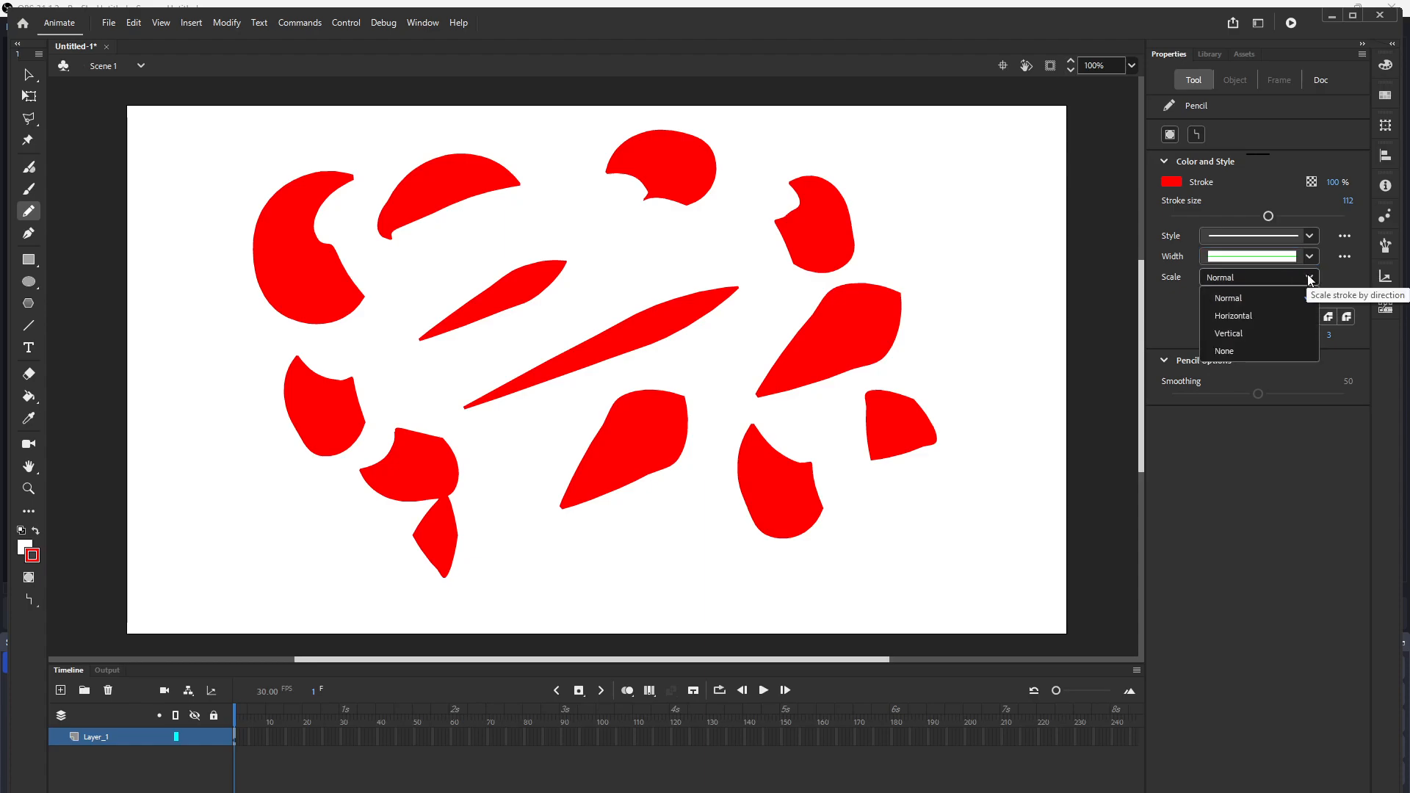
click(1235, 315)
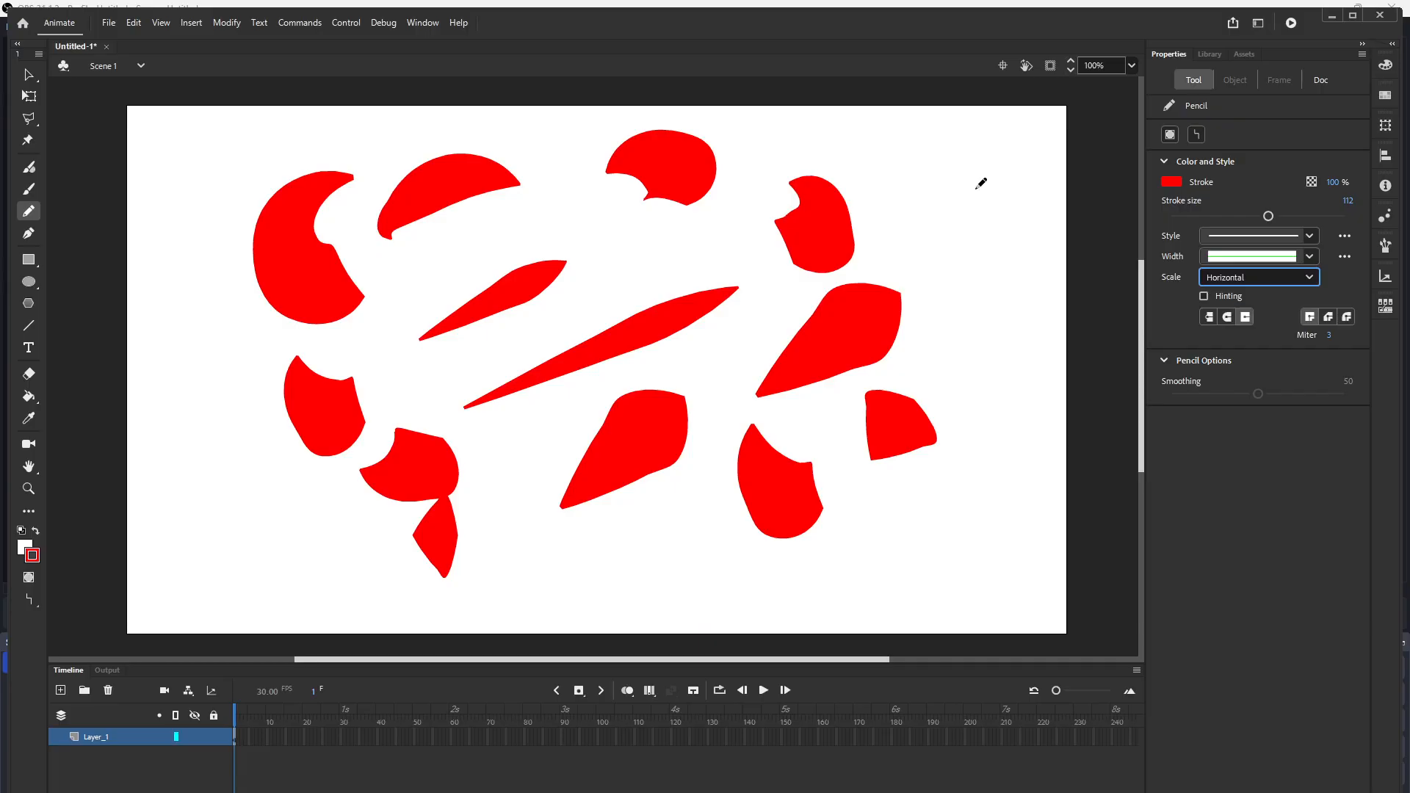
drag(982, 184, 951, 367)
drag(820, 527, 1005, 507)
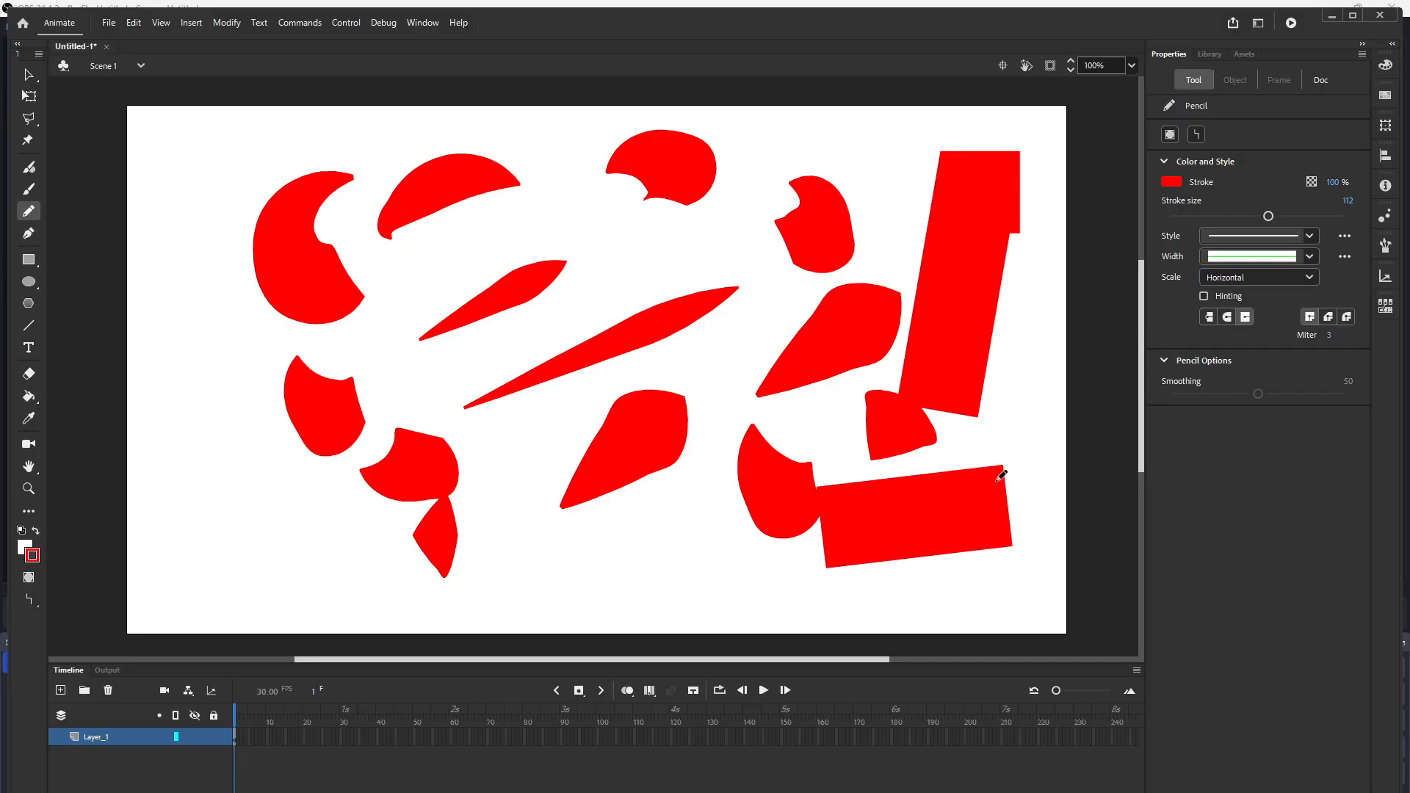
Step: Set the stroke scale to None and draw two wide straight strokes at the top and left
click(1308, 279)
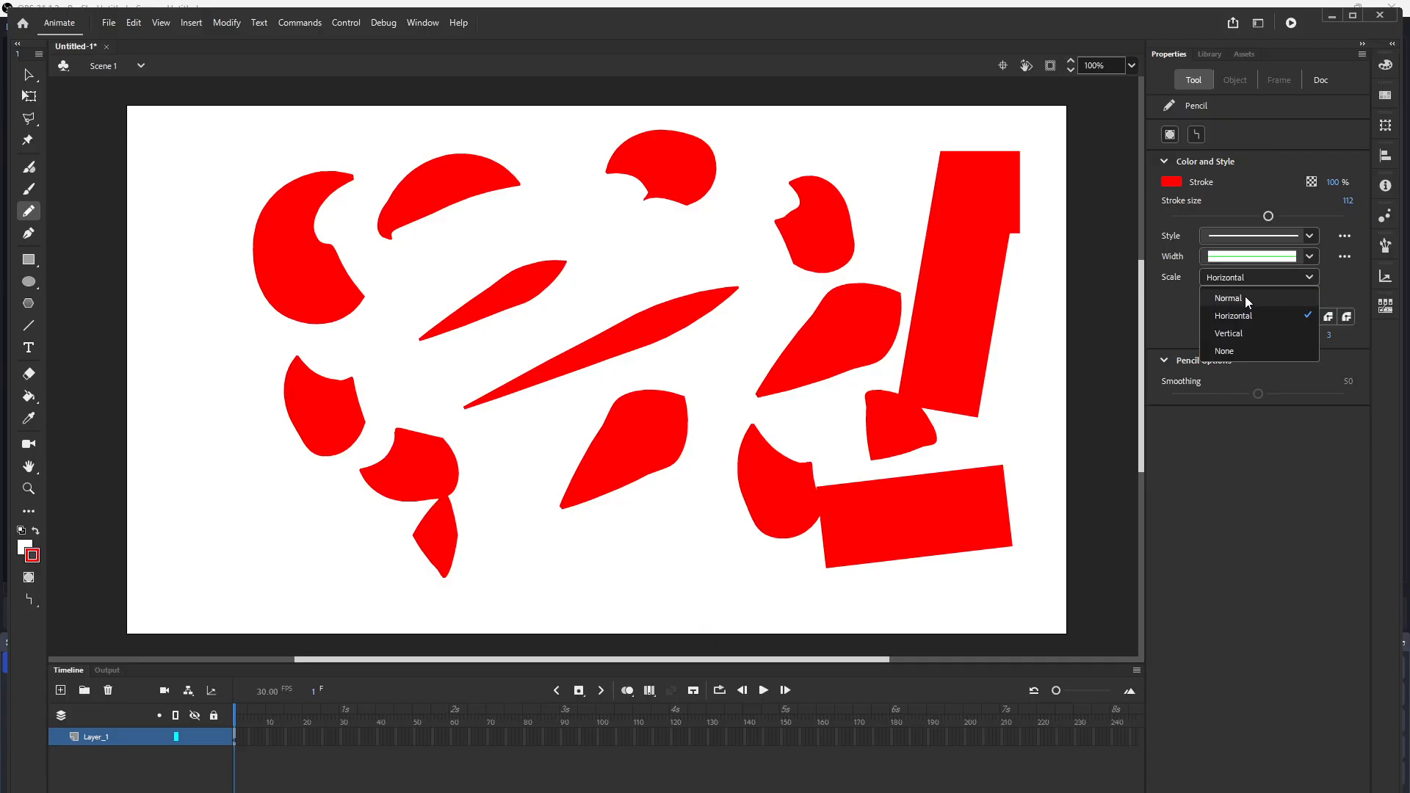
click(1224, 351)
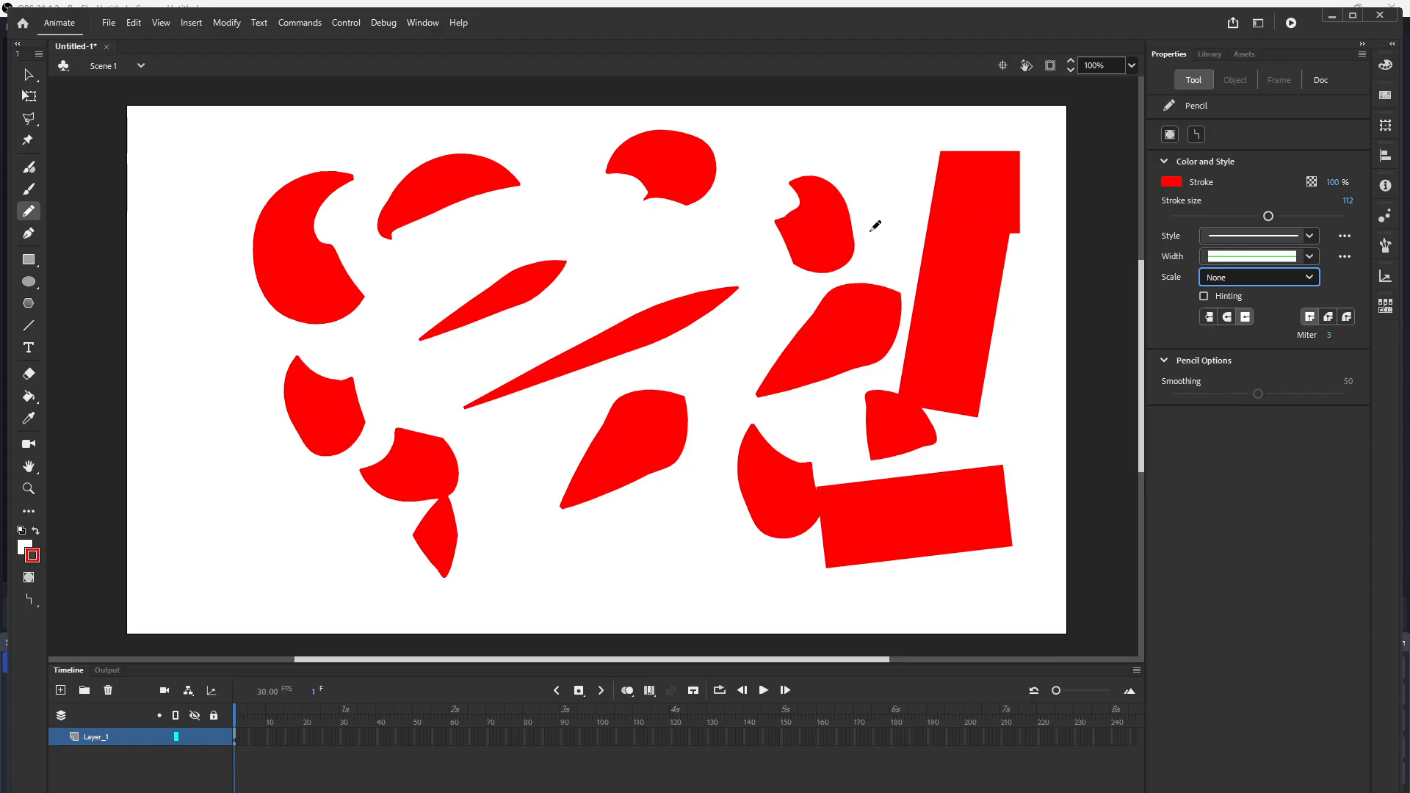
drag(434, 253, 672, 213)
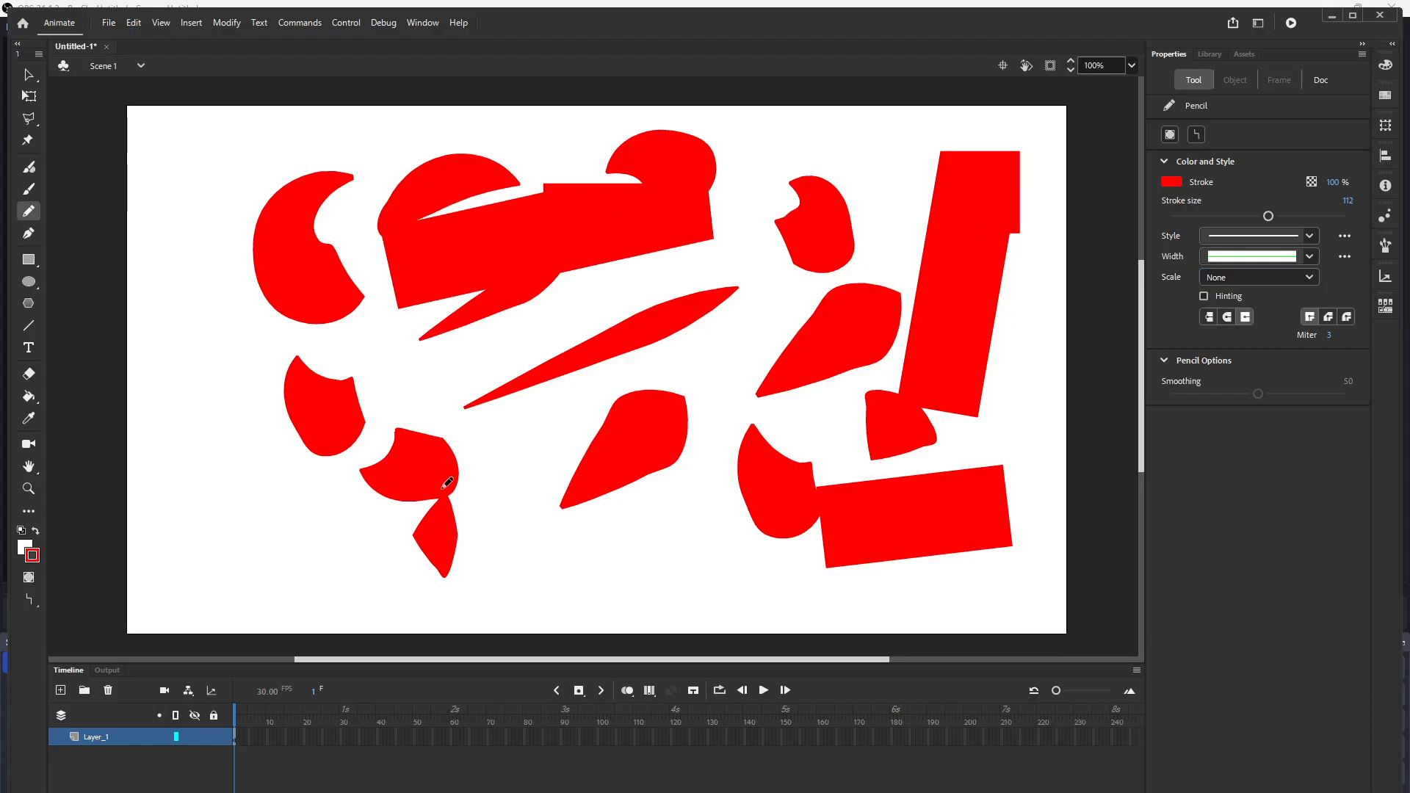
drag(215, 371, 252, 565)
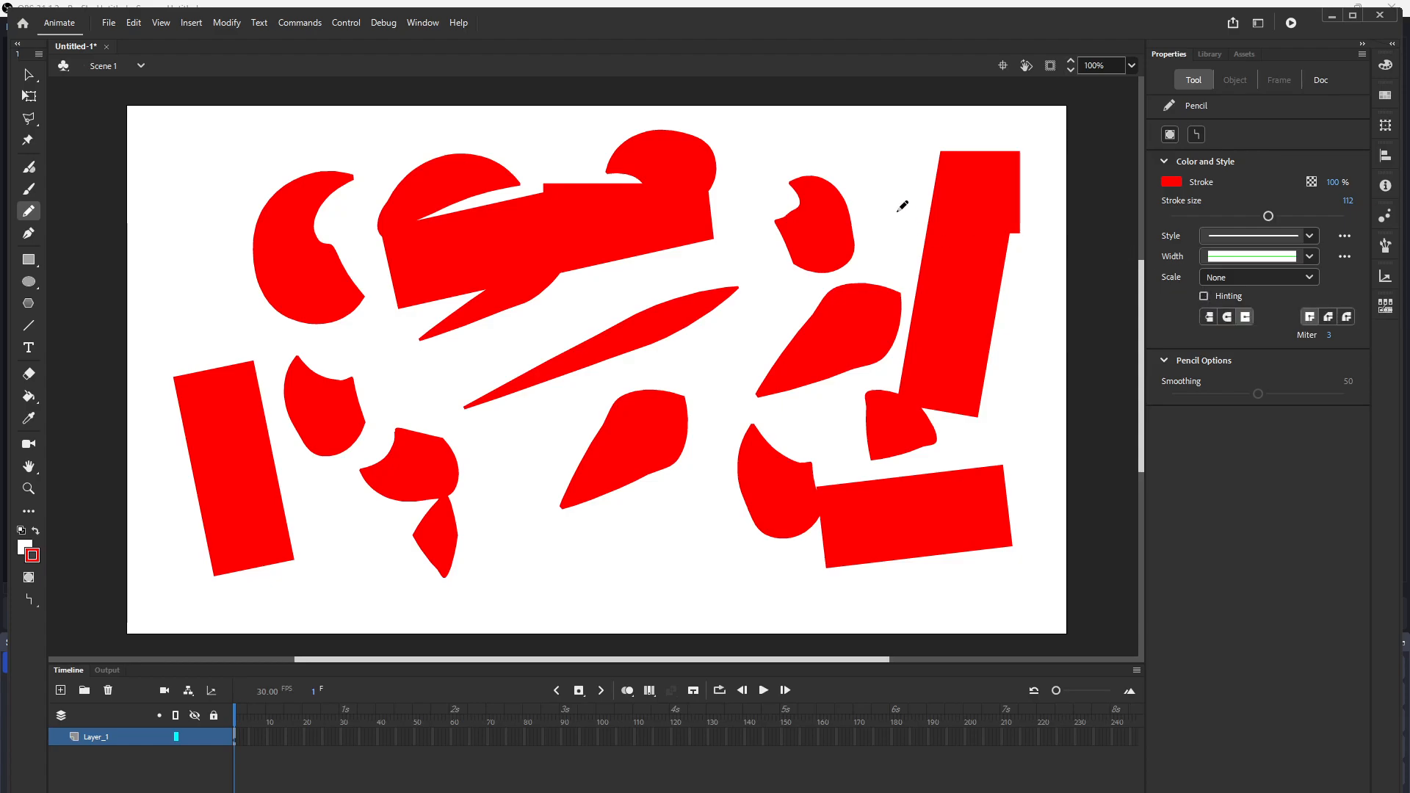
click(1308, 235)
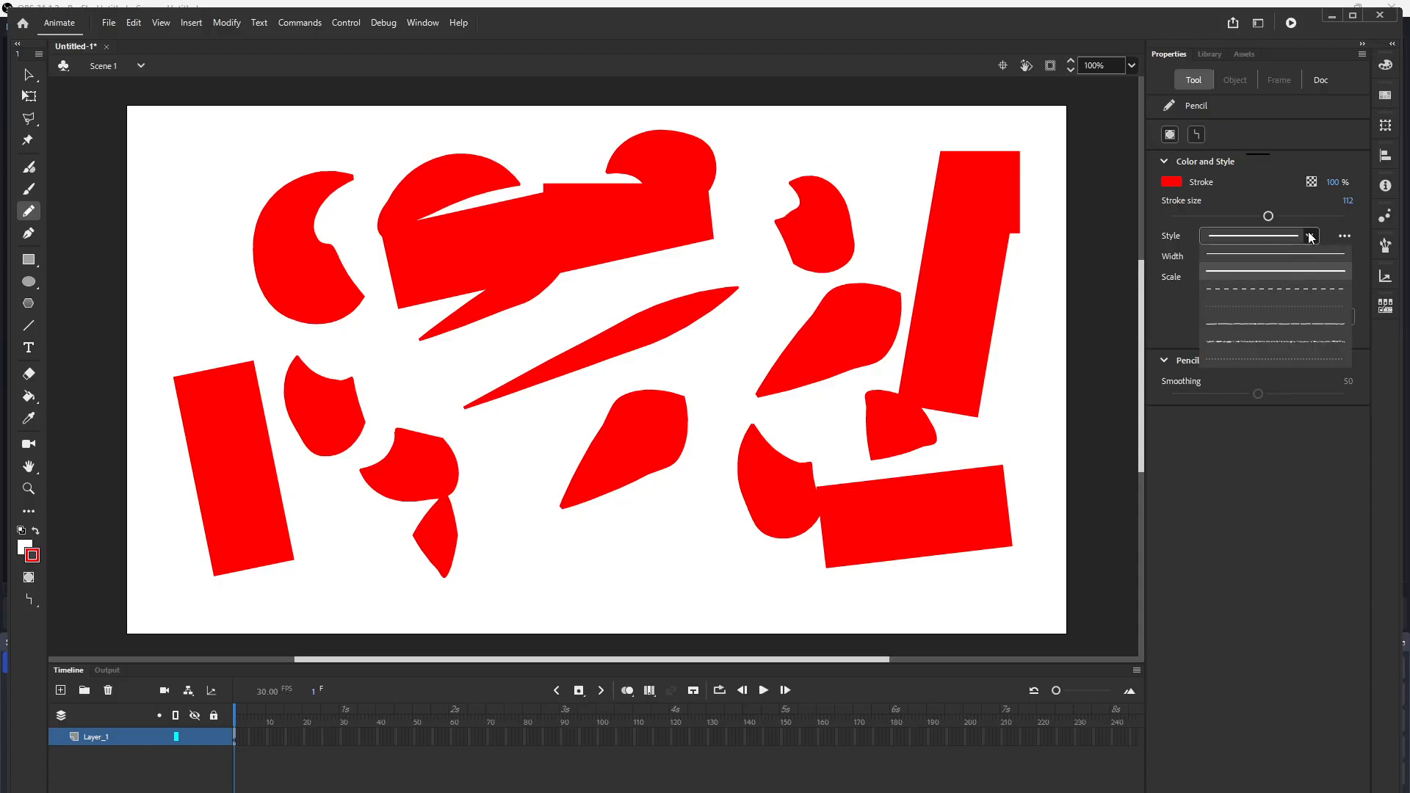
click(1310, 237)
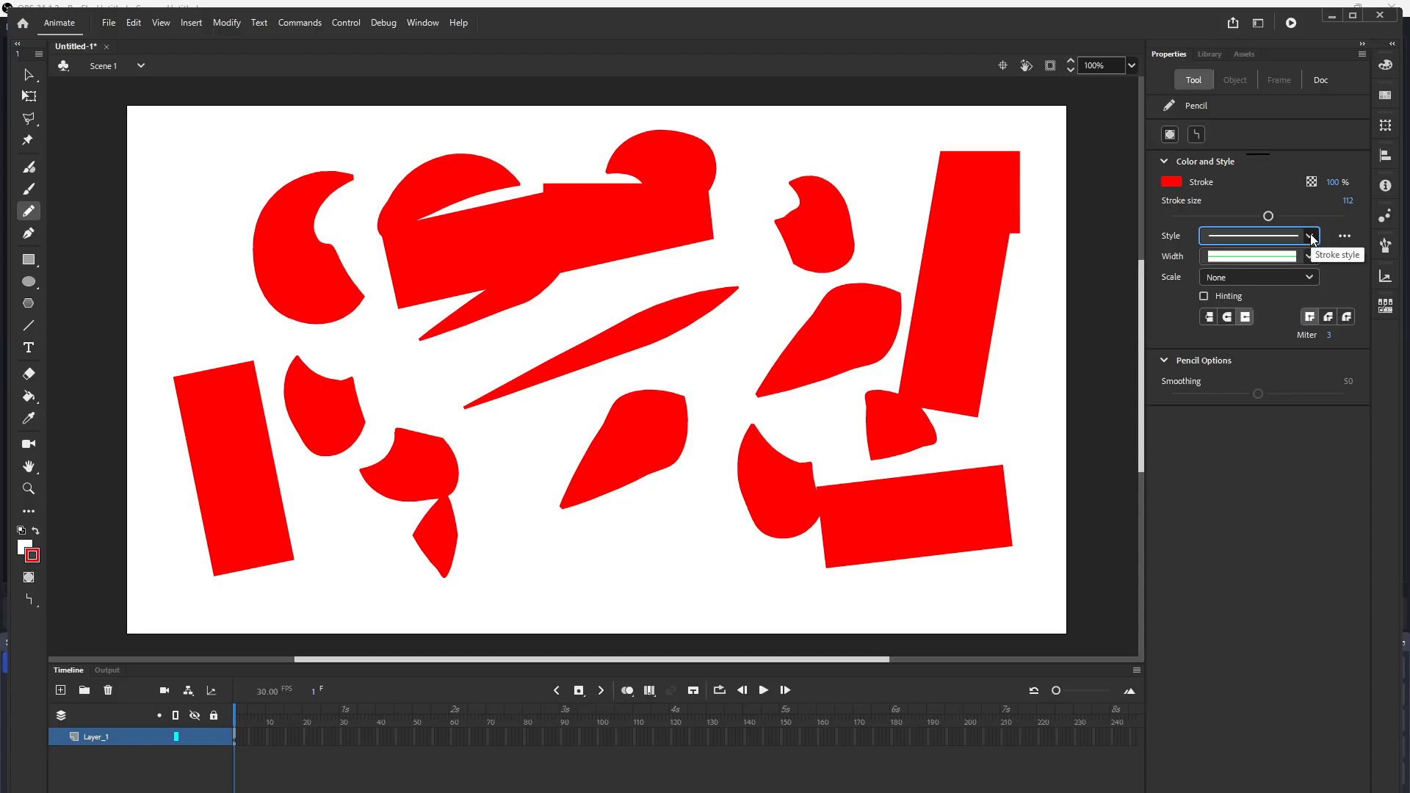
click(1310, 236)
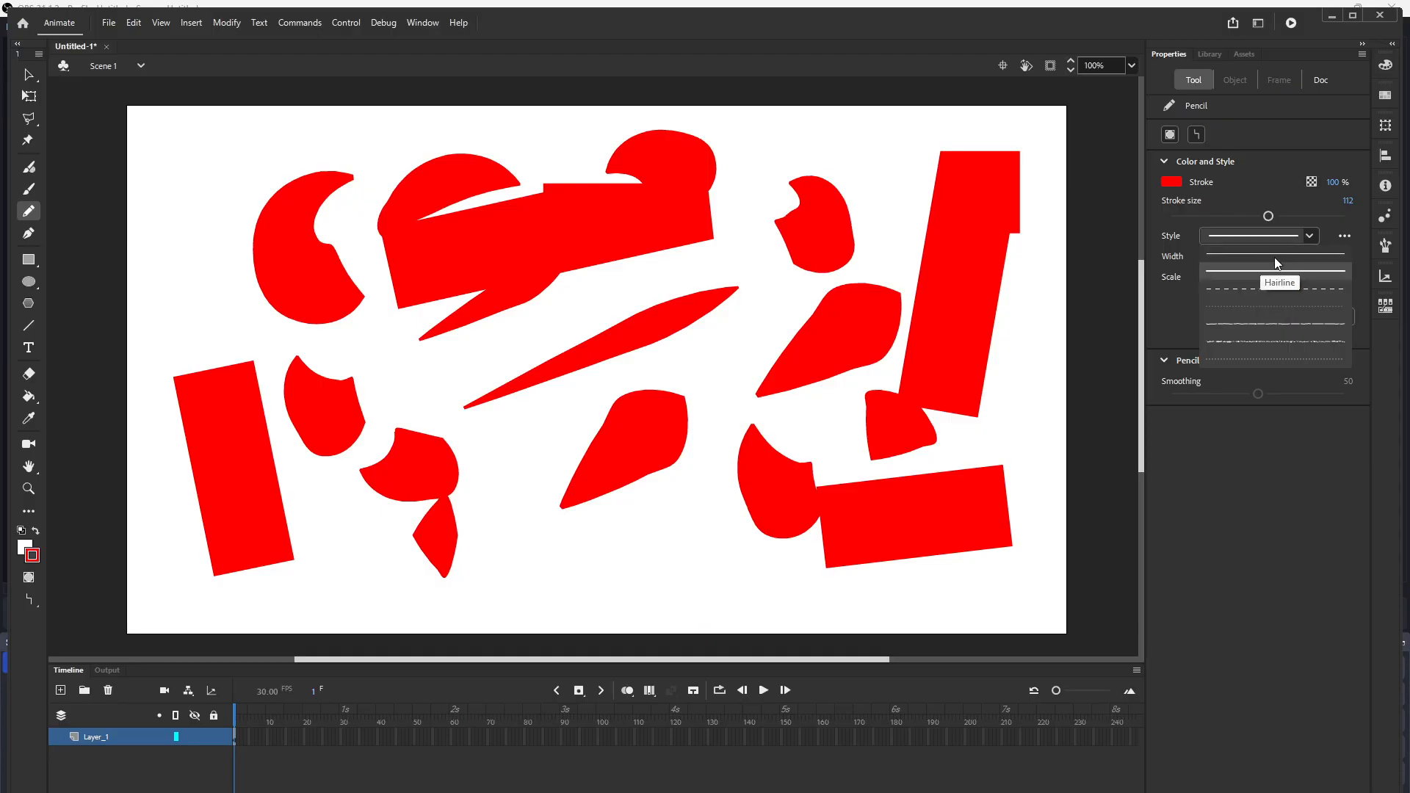
click(861, 247)
drag(861, 247, 911, 232)
Step: Undo all the strokes to clear the stage
key(ctrl+z)
key(ctrl+z)
key(ctrl+z)
key(ctrl+z)
key(ctrl+z)
key(ctrl+z)
key(ctrl+z)
key(ctrl+z)
key(ctrl+z)
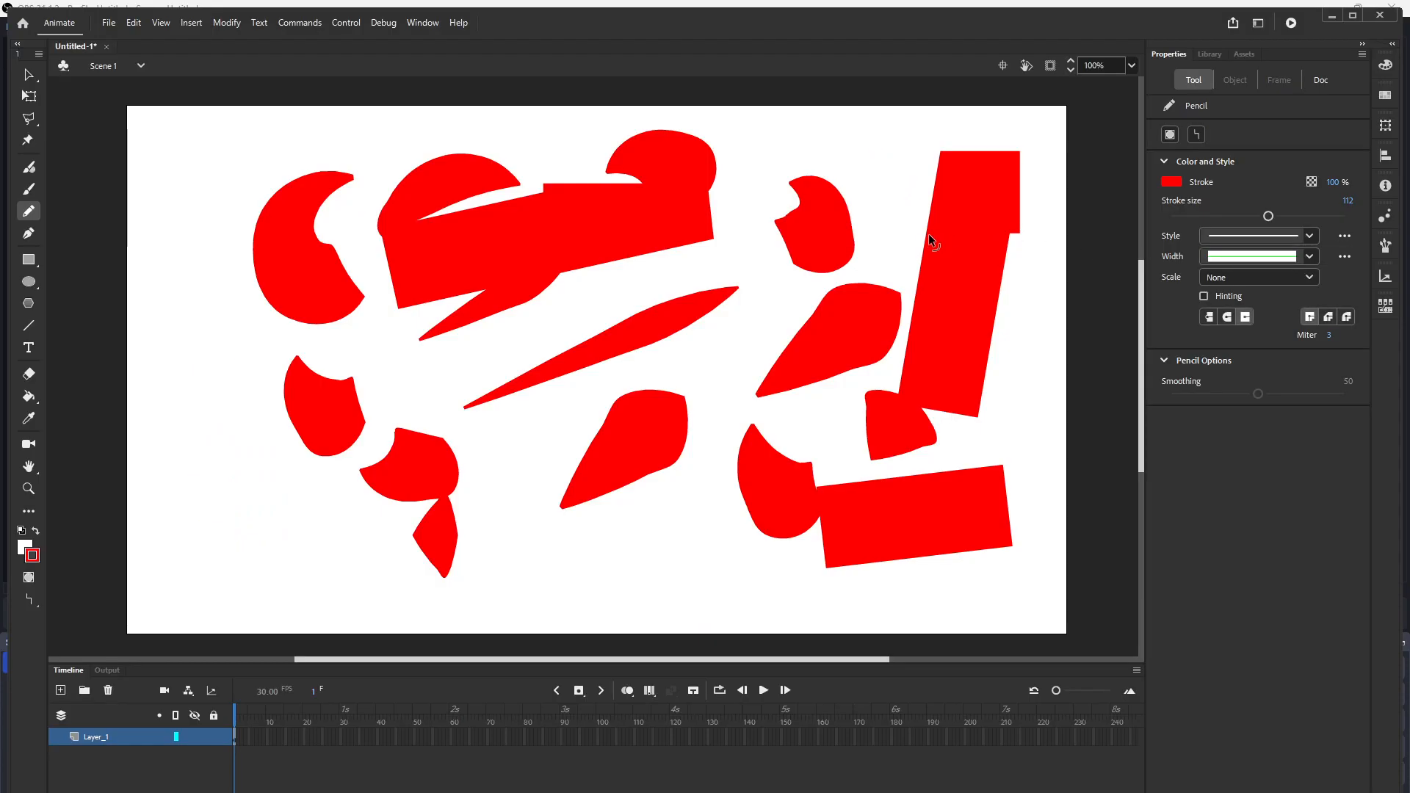
key(ctrl+z)
key(ctrl+z)
key(ctrl+z)
key(ctrl+z)
key(ctrl+z)
key(ctrl+z)
key(ctrl+z)
key(ctrl+z)
key(ctrl+z)
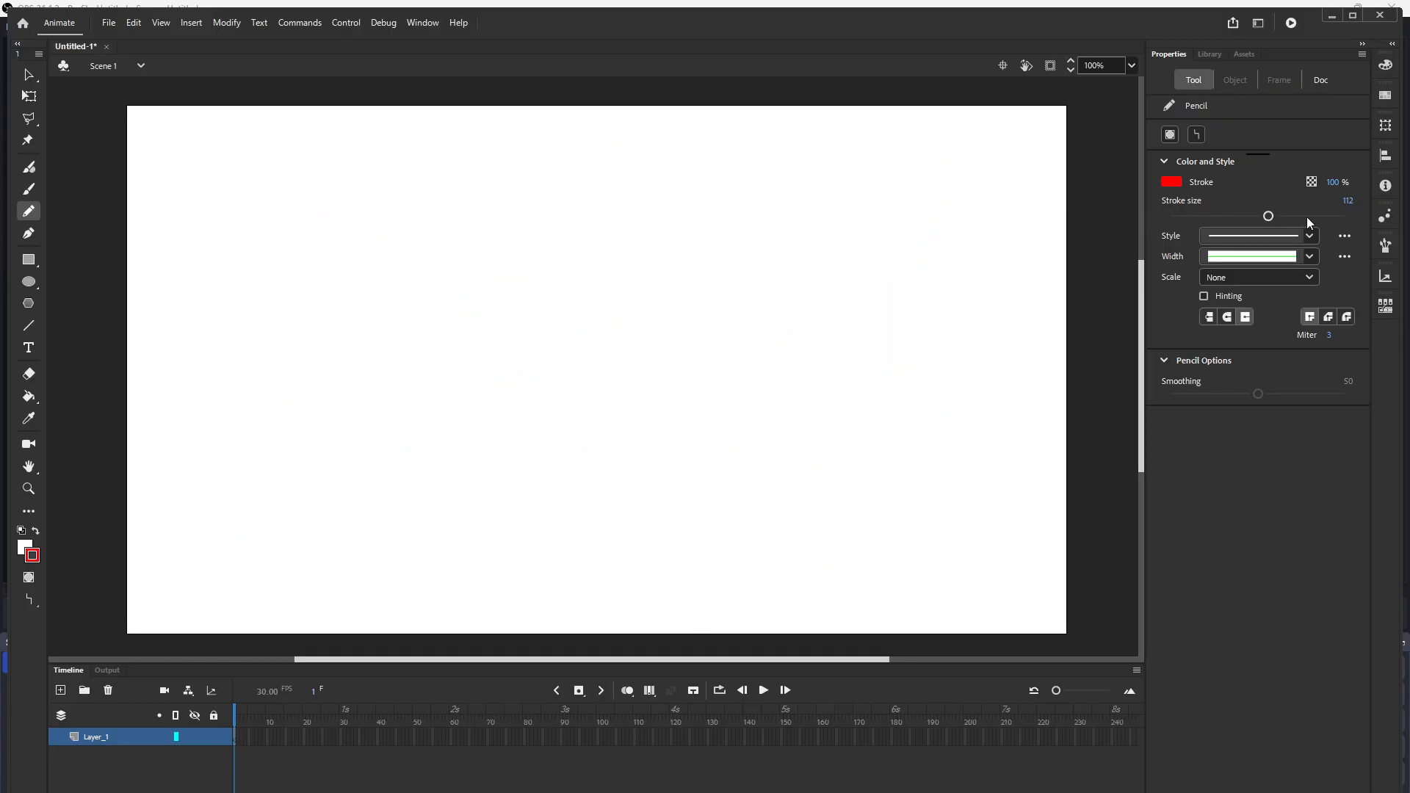
Step: Set the stroke style to Solid and draw a wide straight stroke across the middle of the stage
click(1310, 235)
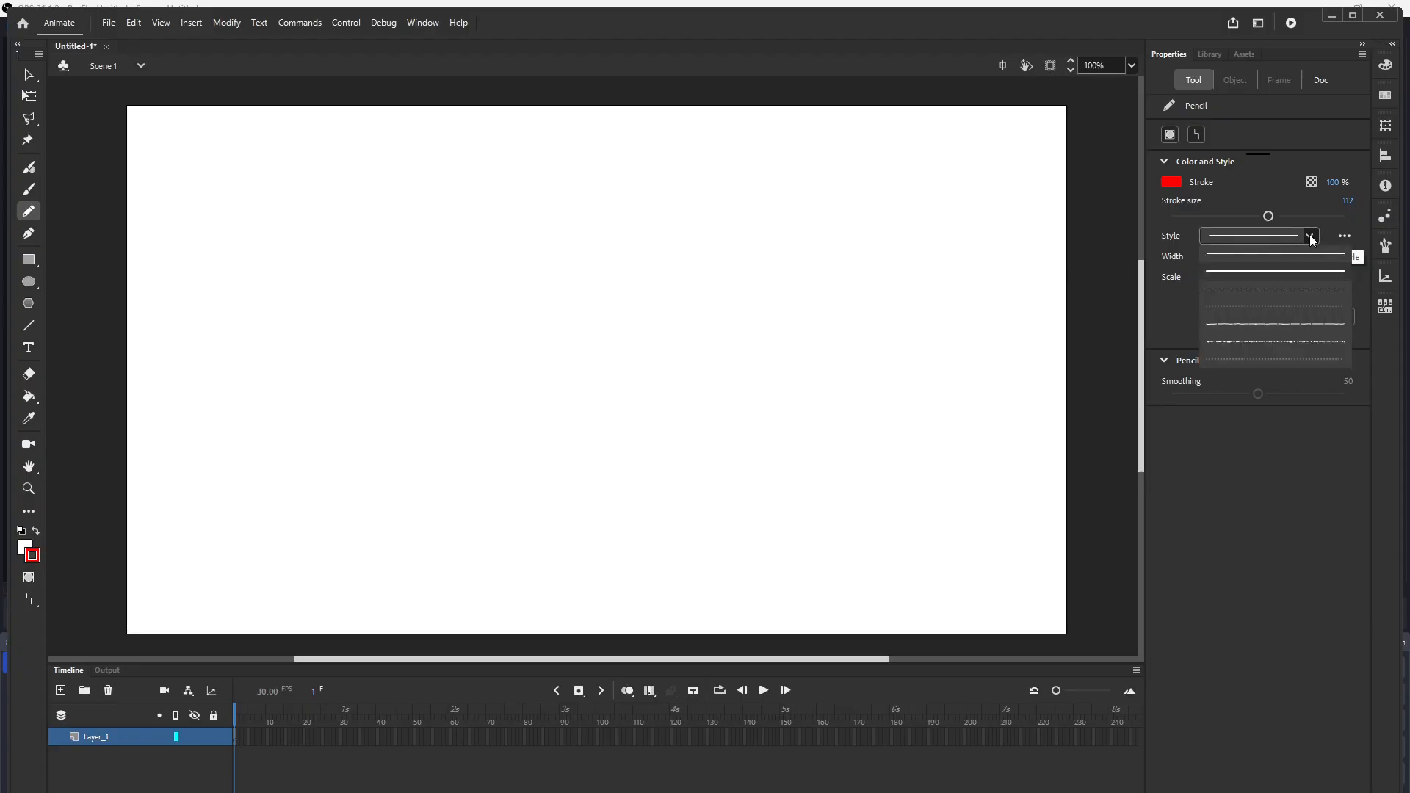
click(1263, 273)
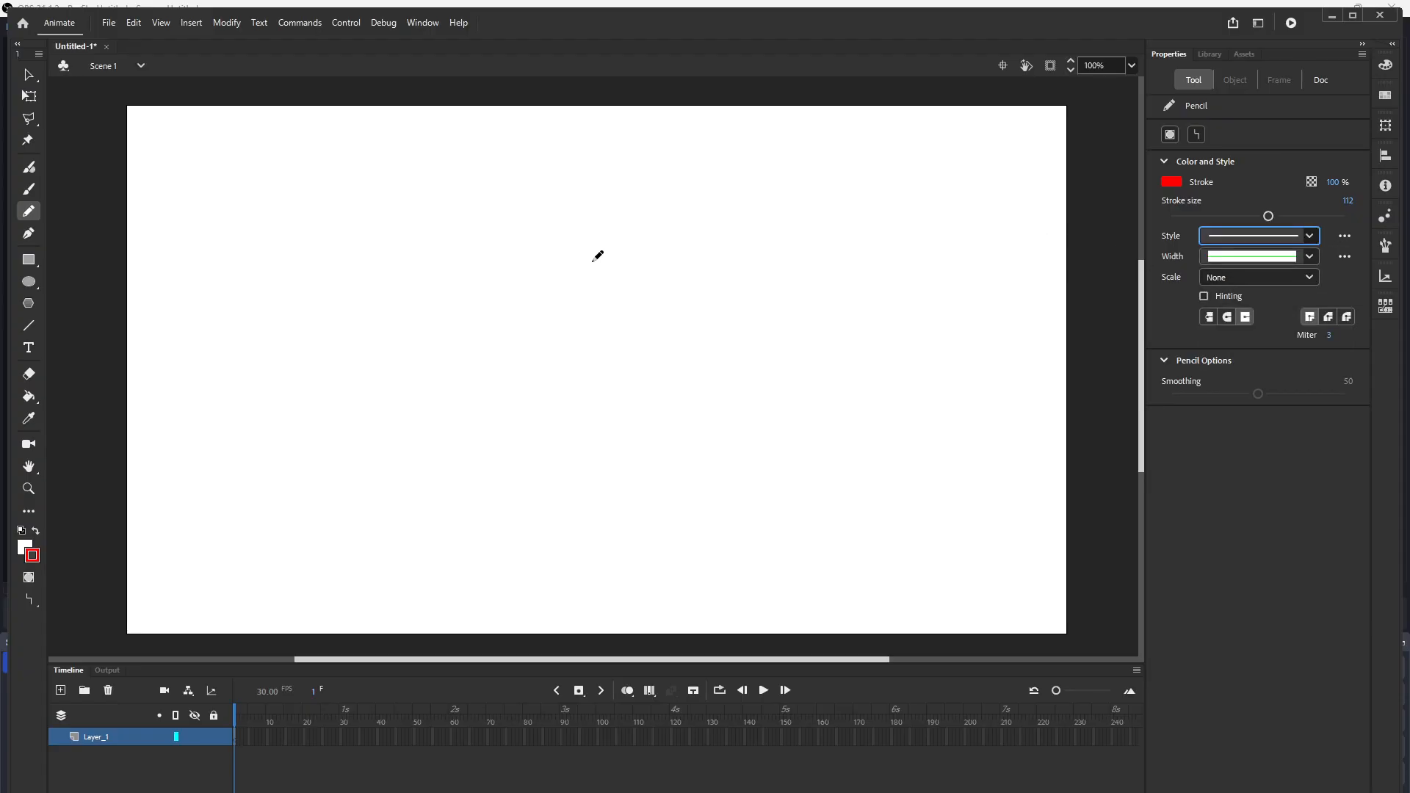
click(440, 337)
mouse_move(445, 332)
mouse_down()
mouse_move(696, 251)
mouse_move(730, 257)
mouse_up()
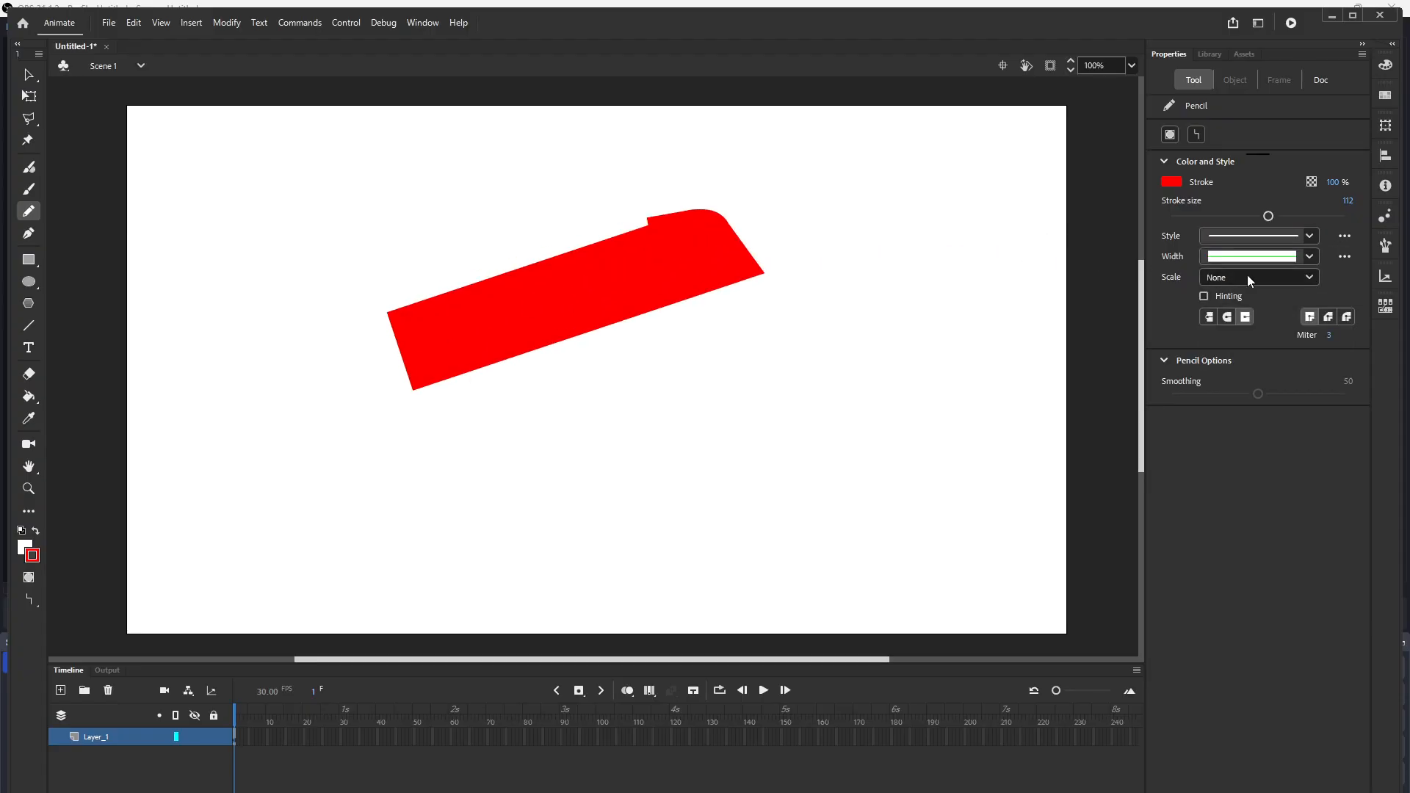
Step: Switch to the Dashed style and draw a wide diagonal stroke below the first one
click(1308, 237)
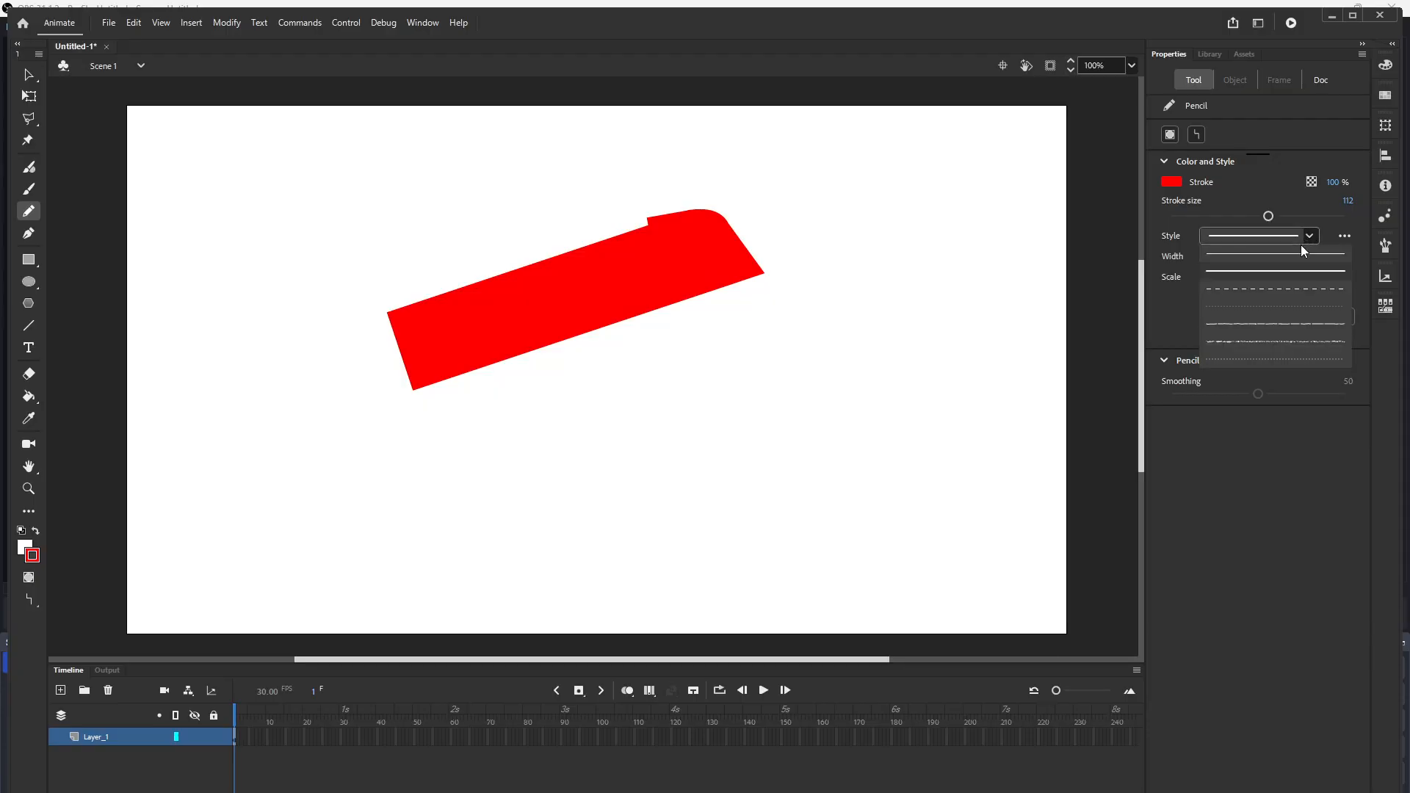
click(1268, 285)
drag(339, 488, 762, 364)
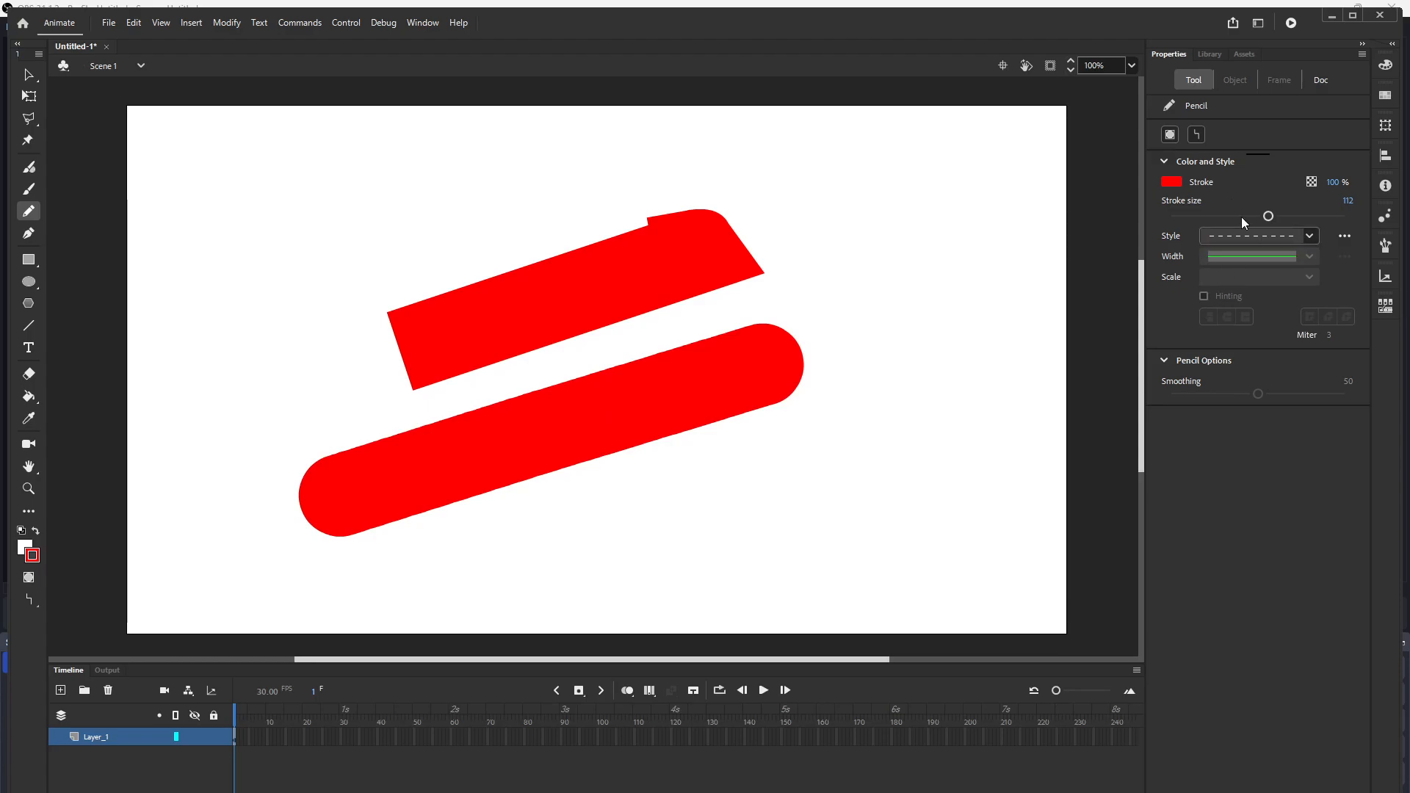
Step: Lower the stroke size and draw a thin horizontal dashed stroke at the upper right
drag(1264, 216, 1175, 214)
drag(775, 226, 956, 226)
Step: Set the stroke size to 27 and draw a diagonal stroke at the right
drag(1172, 216, 1195, 216)
drag(788, 461, 993, 331)
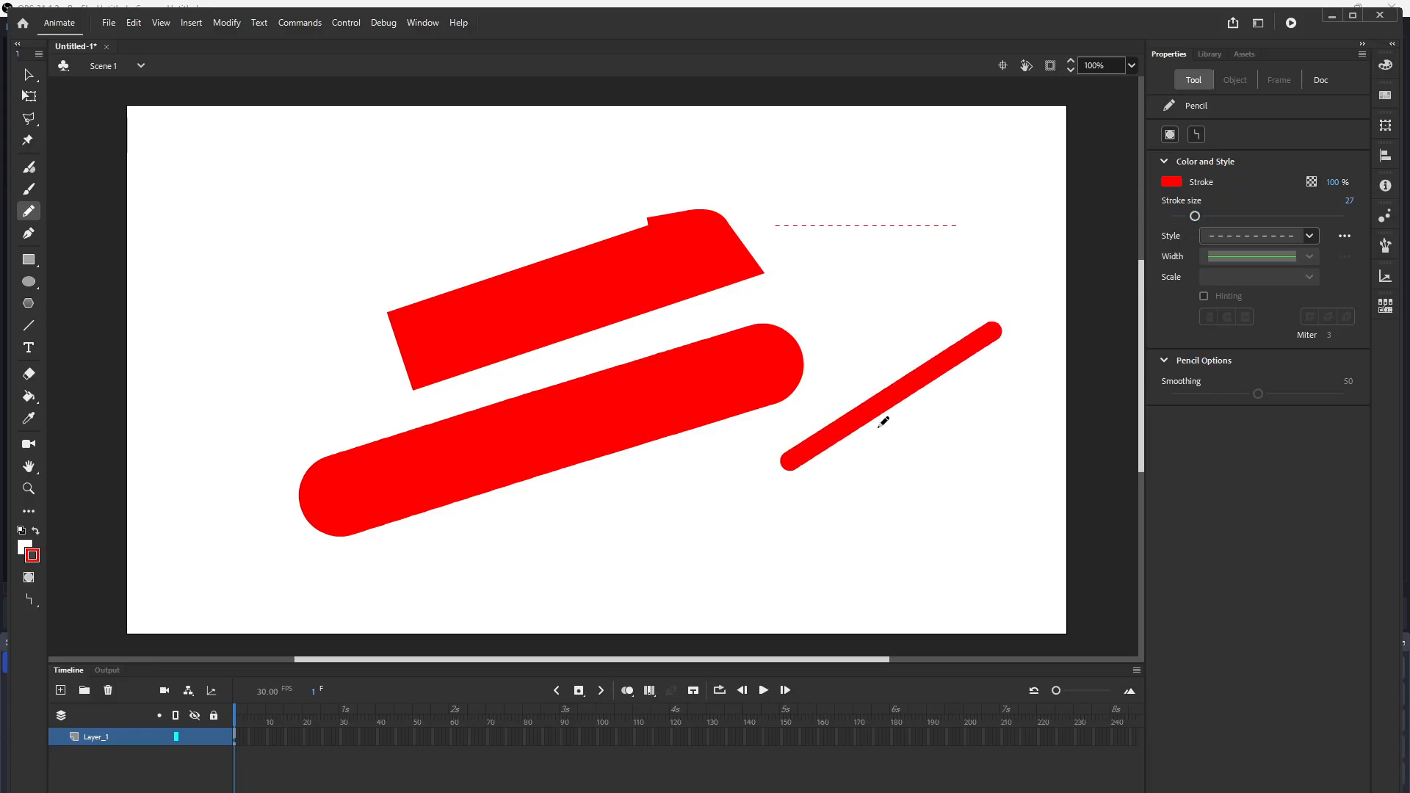
Step: Set the stroke size to 18 and draw two straight strokes at the top left
drag(1196, 216, 1187, 216)
drag(329, 197, 656, 159)
drag(393, 237, 589, 202)
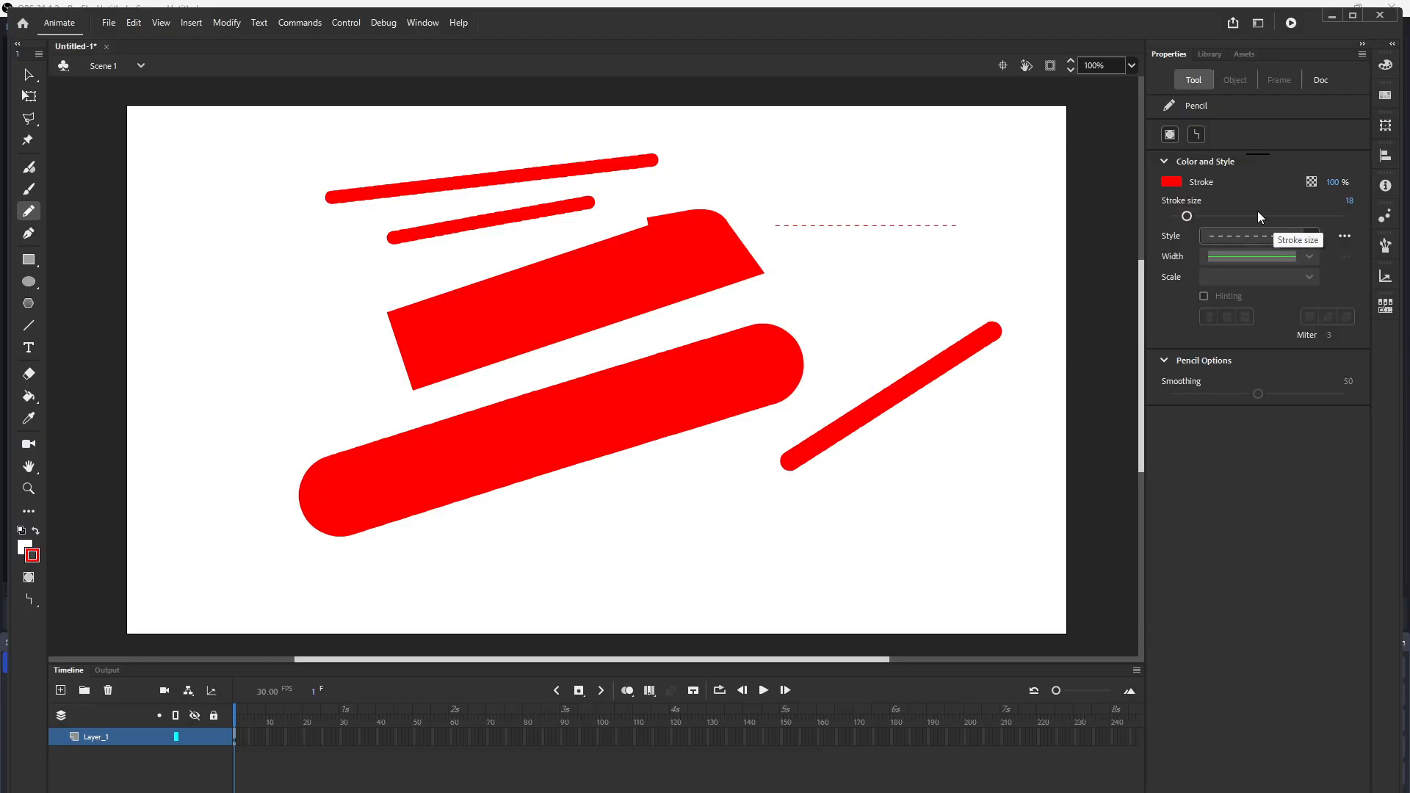
Step: Reduce the stroke size to the minimum and draw three short thin dashed strokes at the right
drag(1191, 220, 1171, 219)
drag(853, 288, 960, 259)
drag(842, 326, 961, 285)
drag(853, 351, 967, 303)
Step: Choose the Ragged stroke style and draw two thin strokes near the bottom of the stage
click(1344, 235)
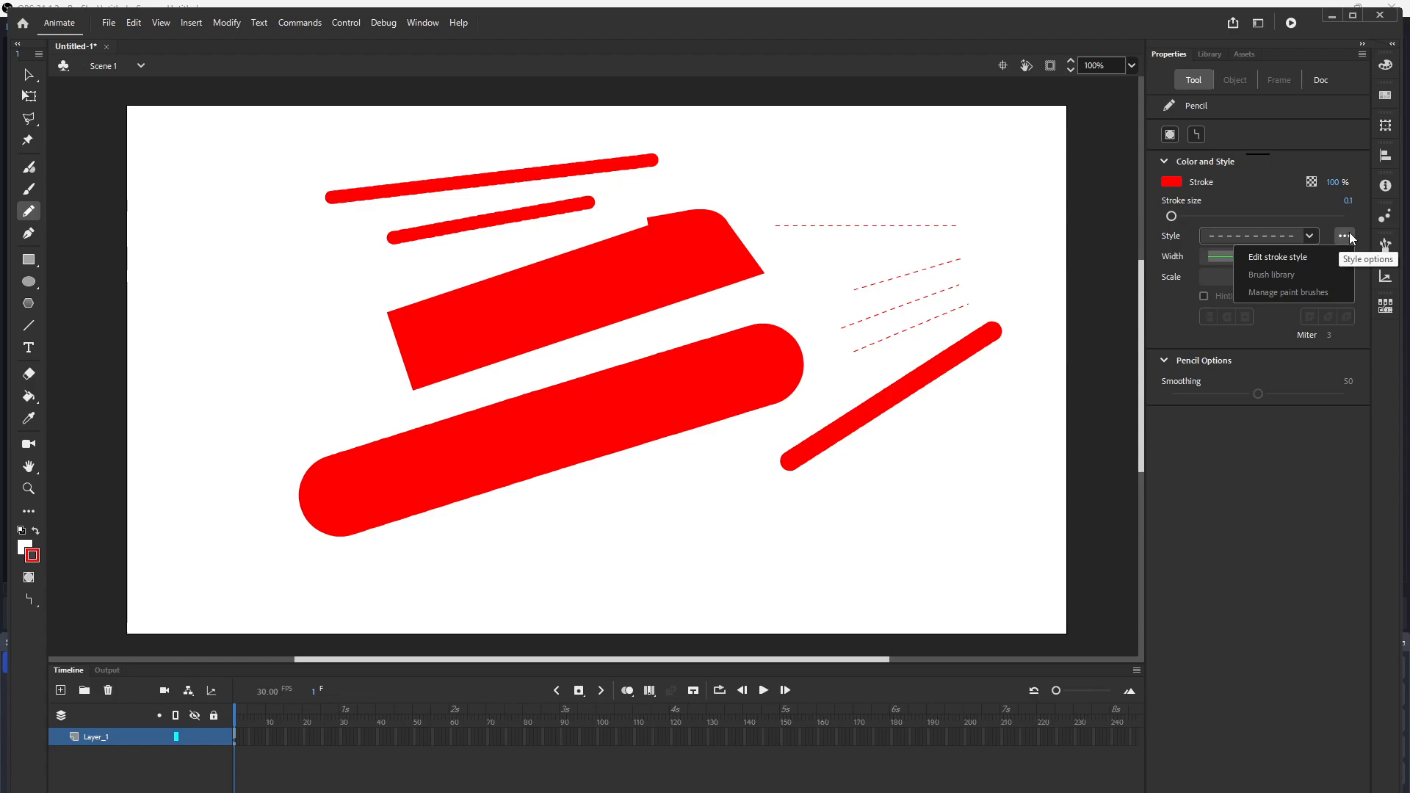
click(1347, 235)
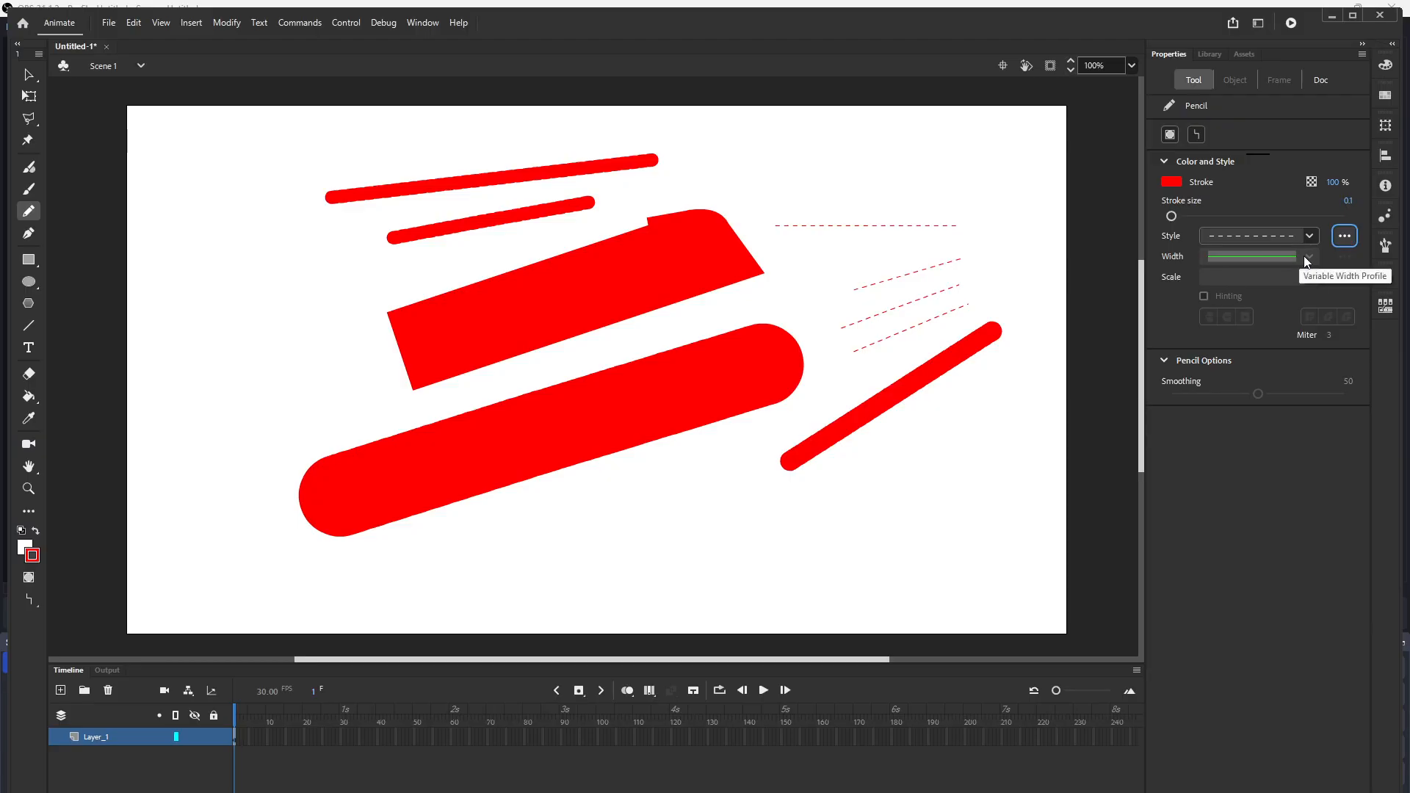
click(1307, 236)
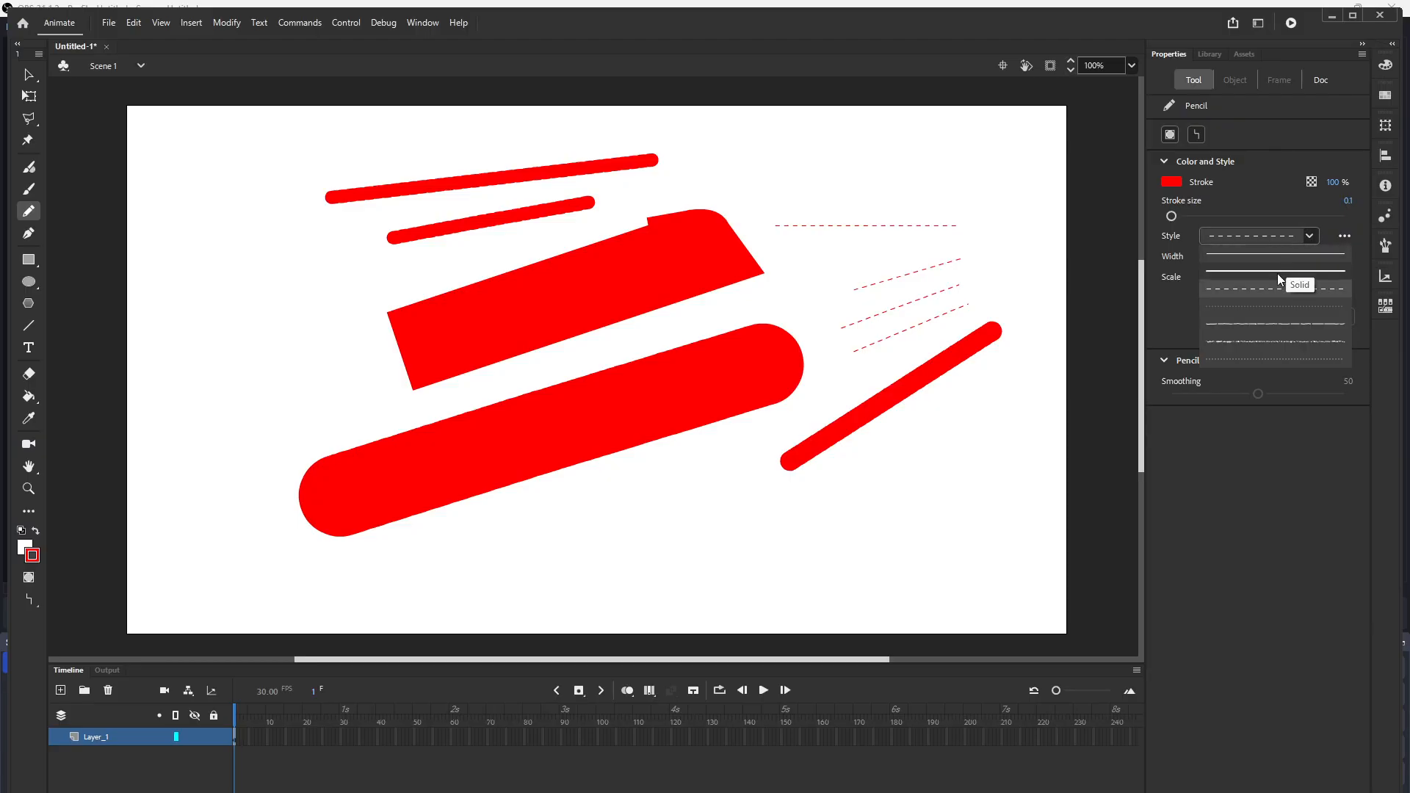
click(1243, 324)
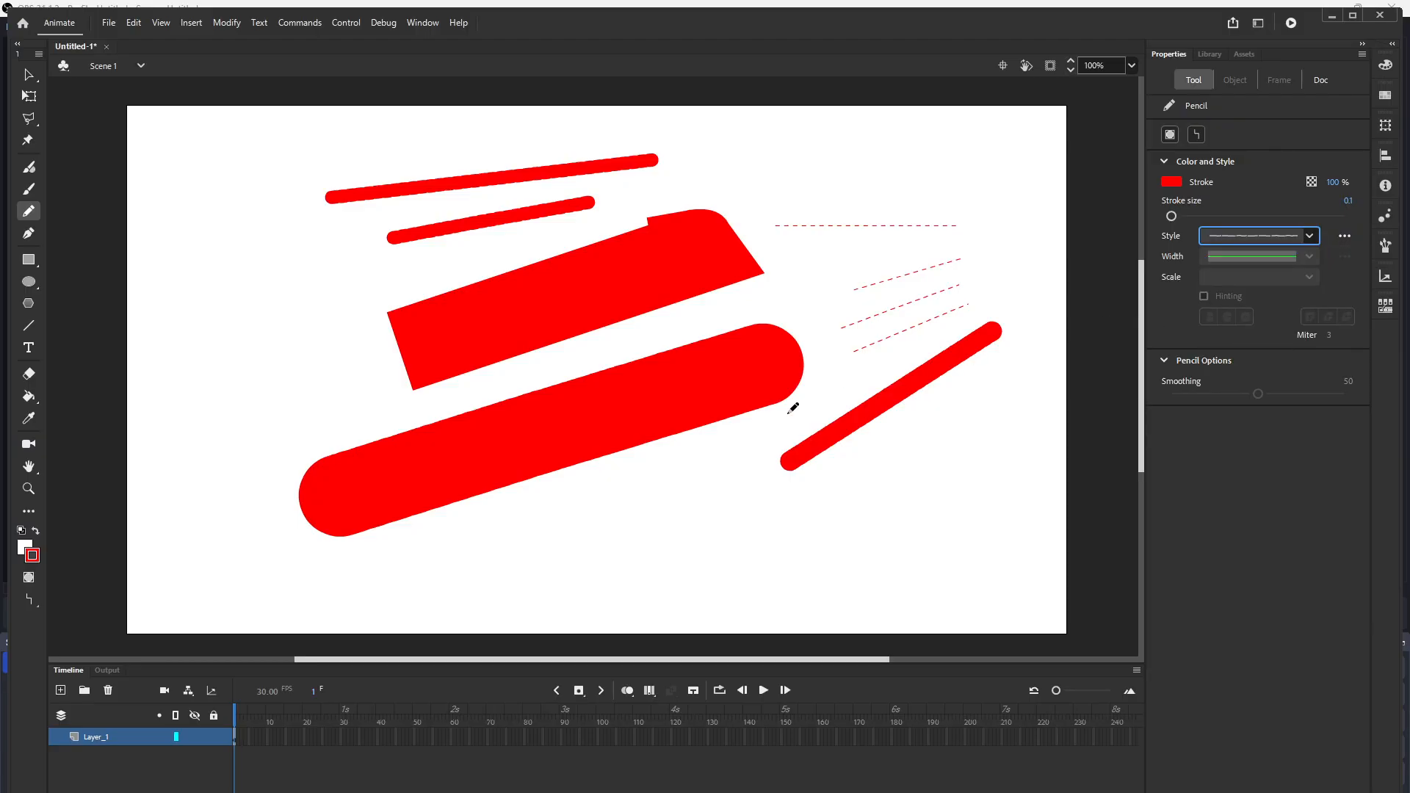
drag(636, 534, 800, 508)
drag(722, 561, 842, 534)
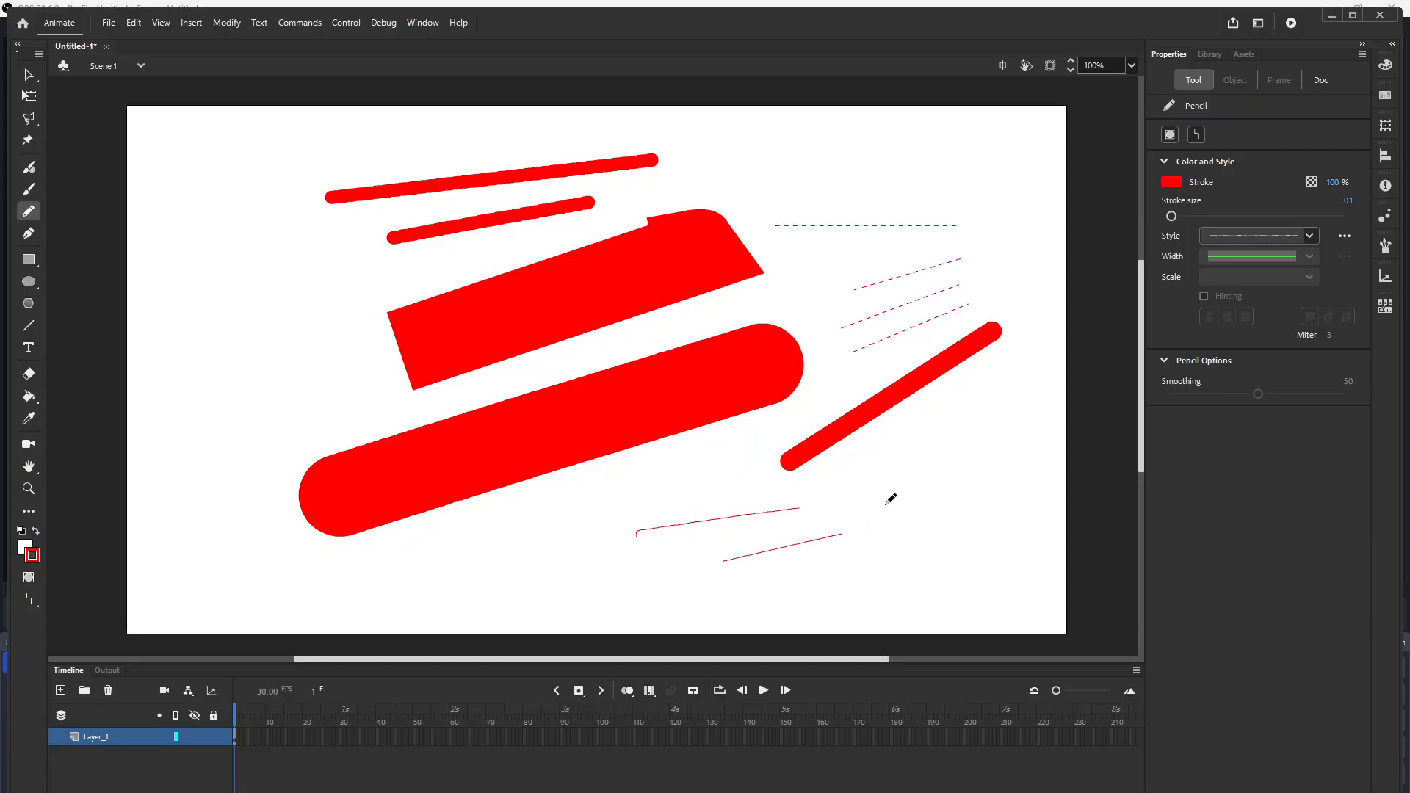
Step: Set the stroke size to 18 and draw a curved ragged stroke at the lower right
drag(1173, 216, 1198, 217)
drag(890, 481, 1031, 389)
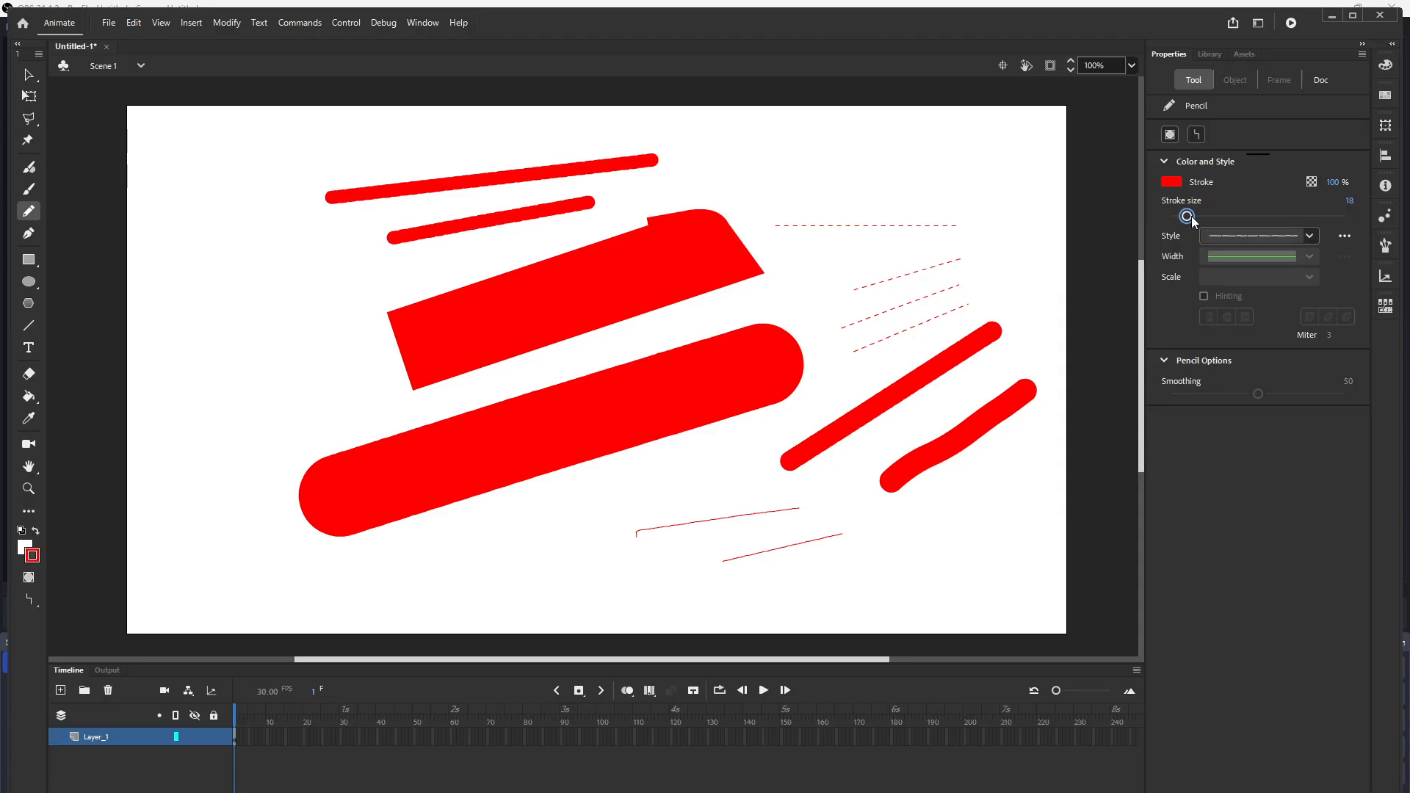
Step: Turn on object drawing mode and draw three thin ragged strokes at the upper right and bottom
drag(1177, 218, 1176, 219)
click(1169, 135)
drag(805, 197, 953, 166)
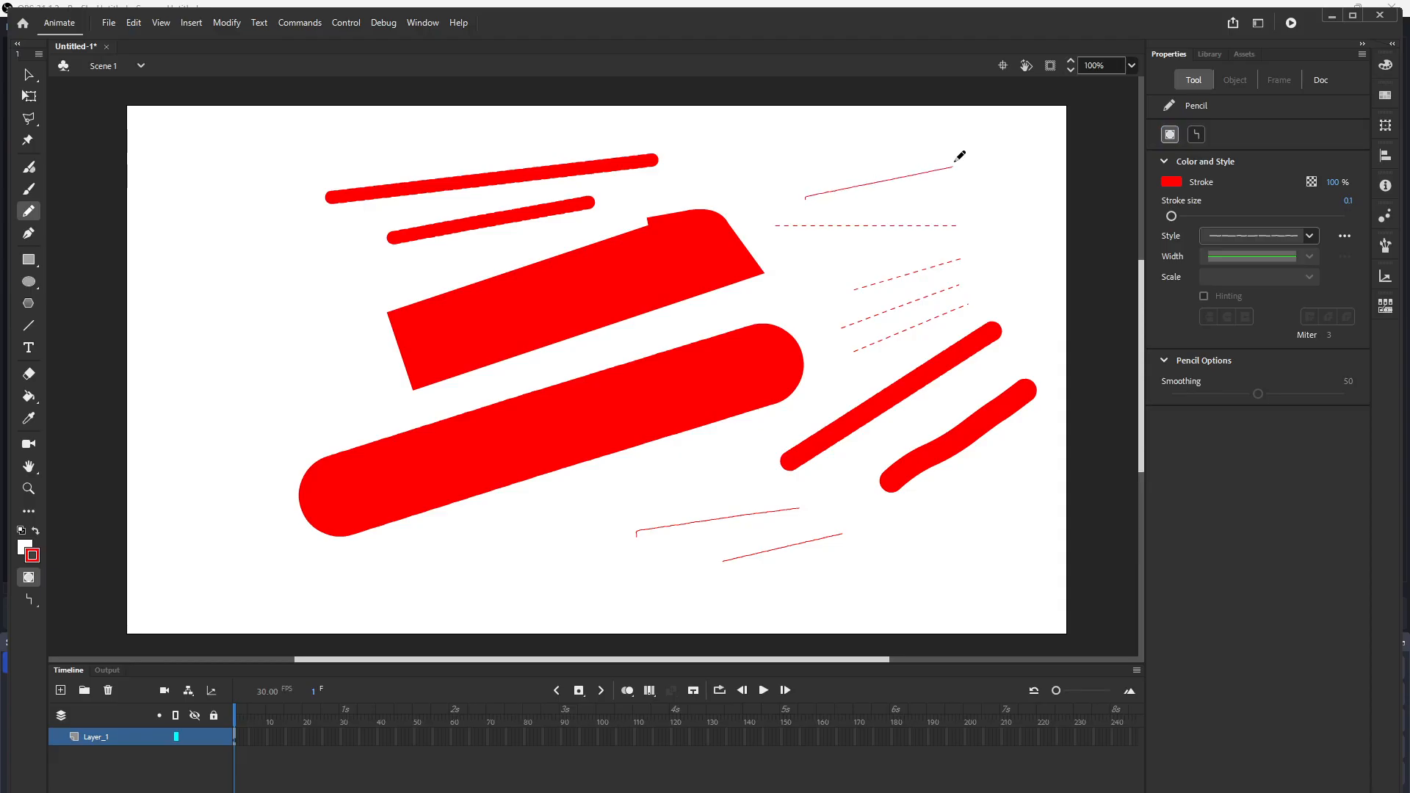
drag(899, 211, 992, 190)
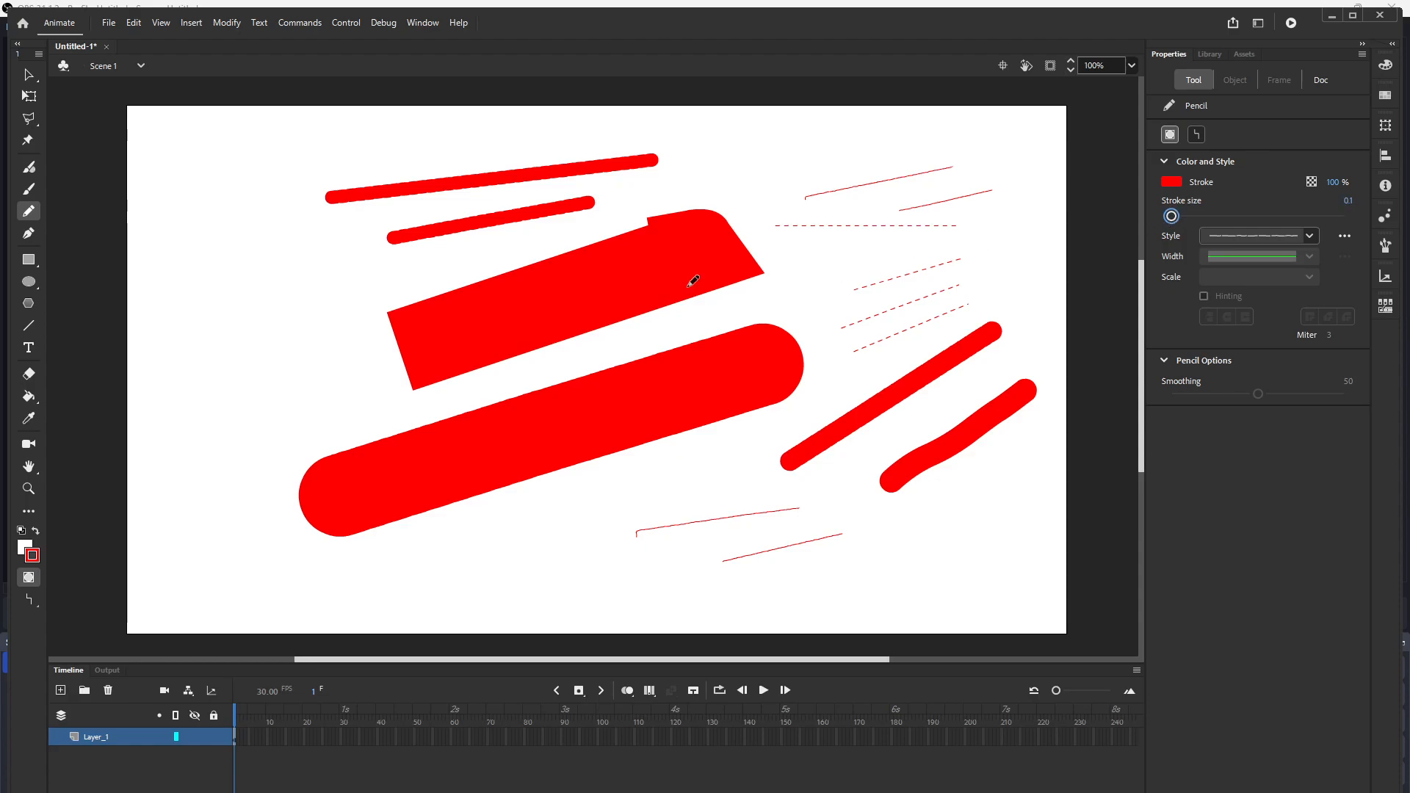
drag(488, 530, 720, 477)
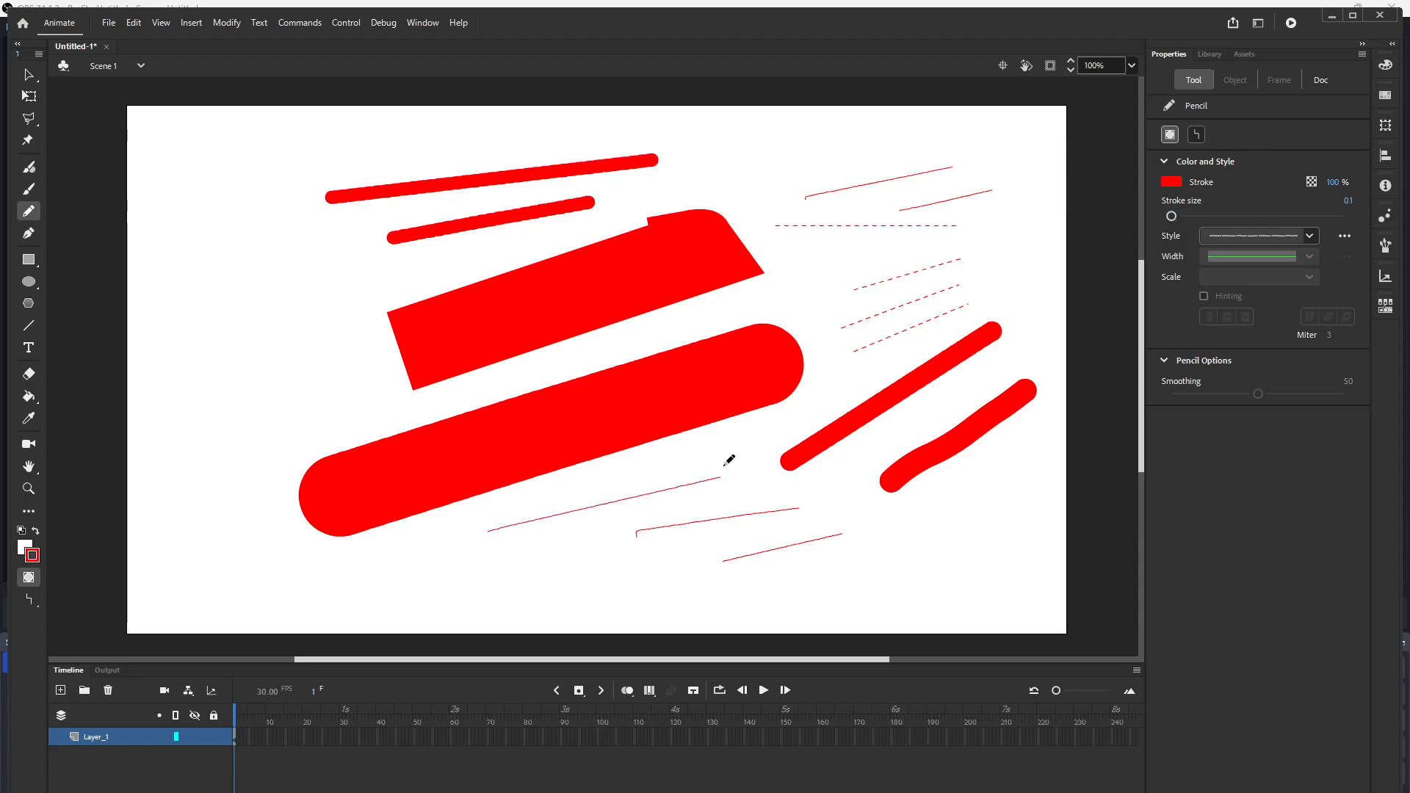
Step: Choose the Hatched stroke style and draw a thin diagonal stroke at the left
click(1313, 237)
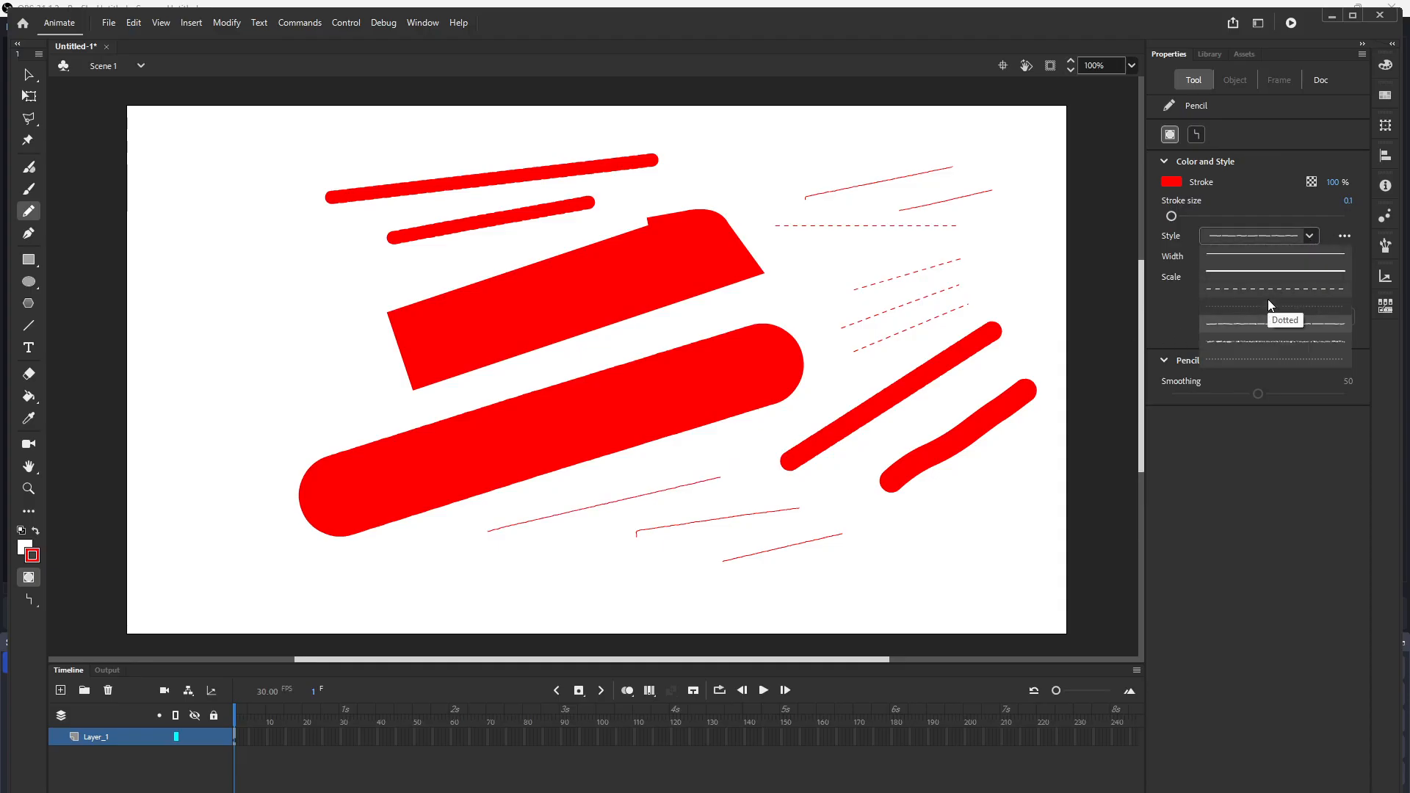
click(1258, 359)
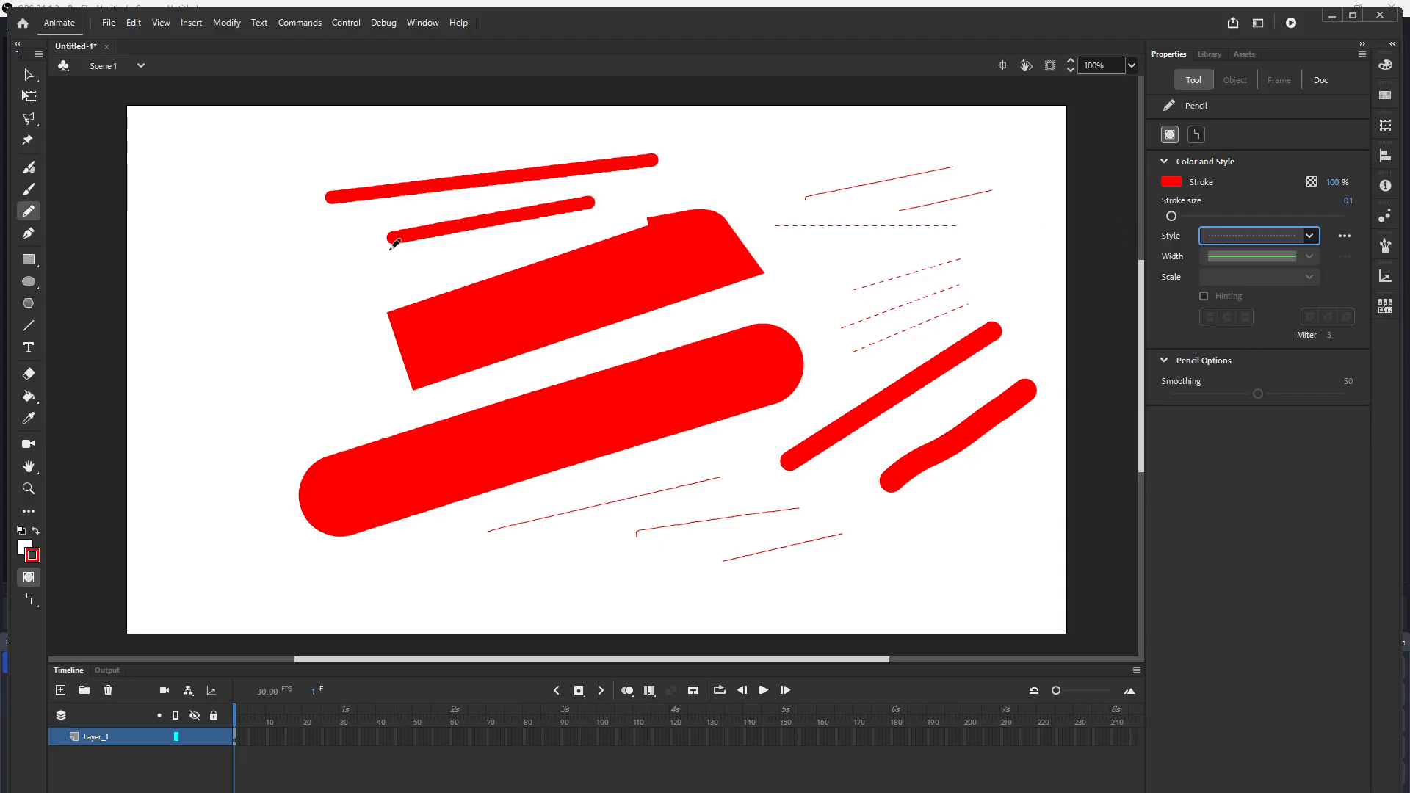
drag(233, 335, 356, 273)
Step: Set the stroke size to 21 and draw three hatched strokes at the top right, right and bottom
drag(1179, 218, 1190, 216)
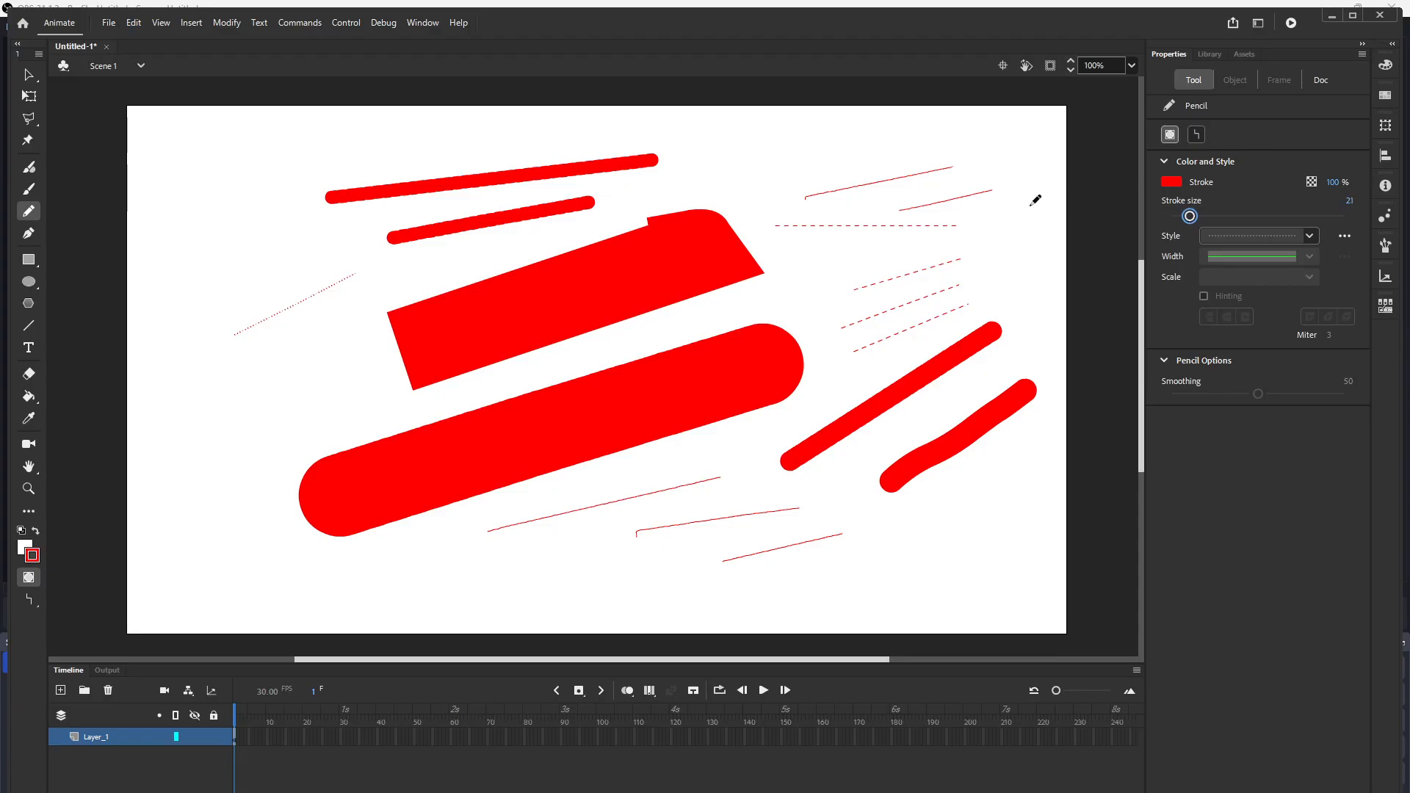
drag(727, 169, 881, 160)
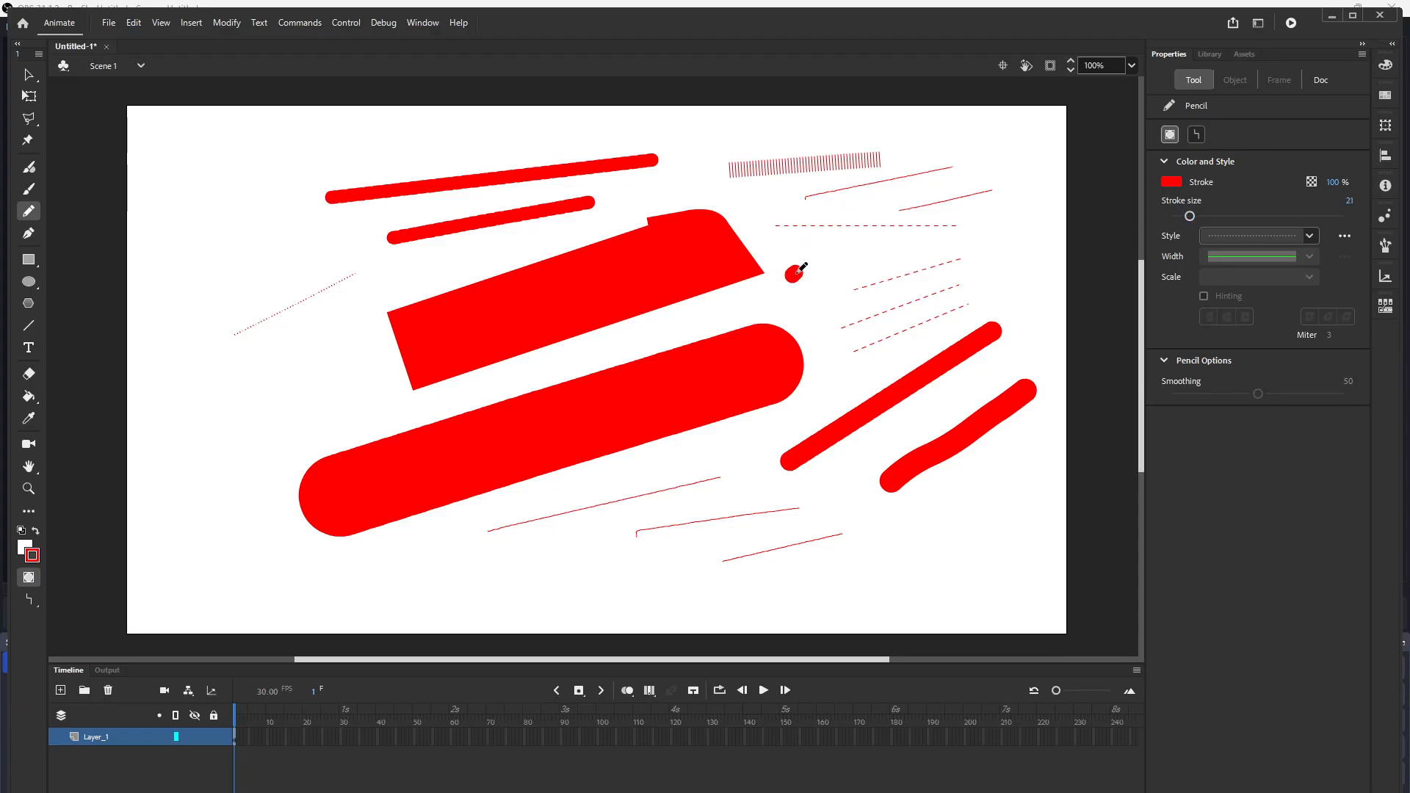
drag(793, 277, 943, 258)
drag(577, 554, 912, 506)
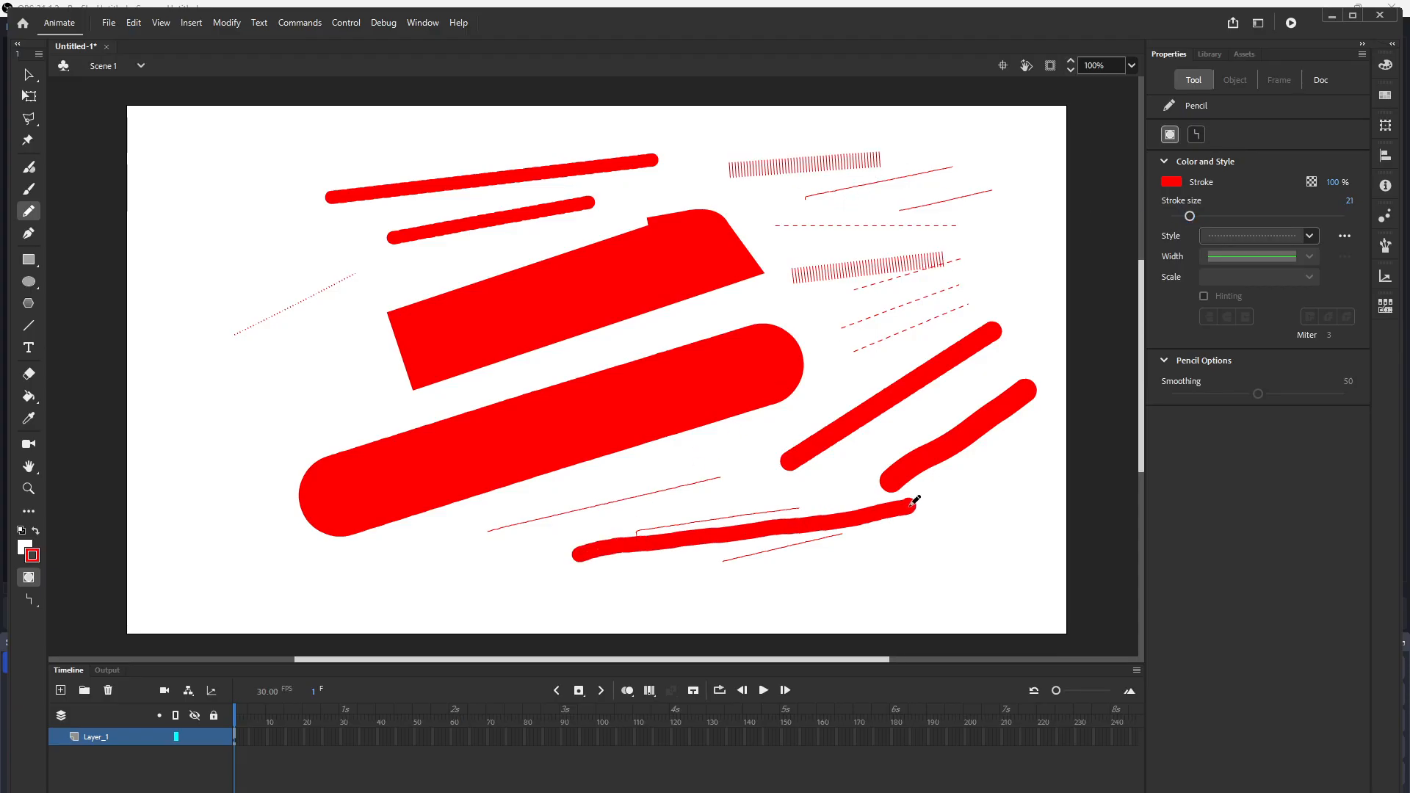
Step: Choose the Stippled stroke style and draw two stippled diagonal strokes at the left
click(1310, 236)
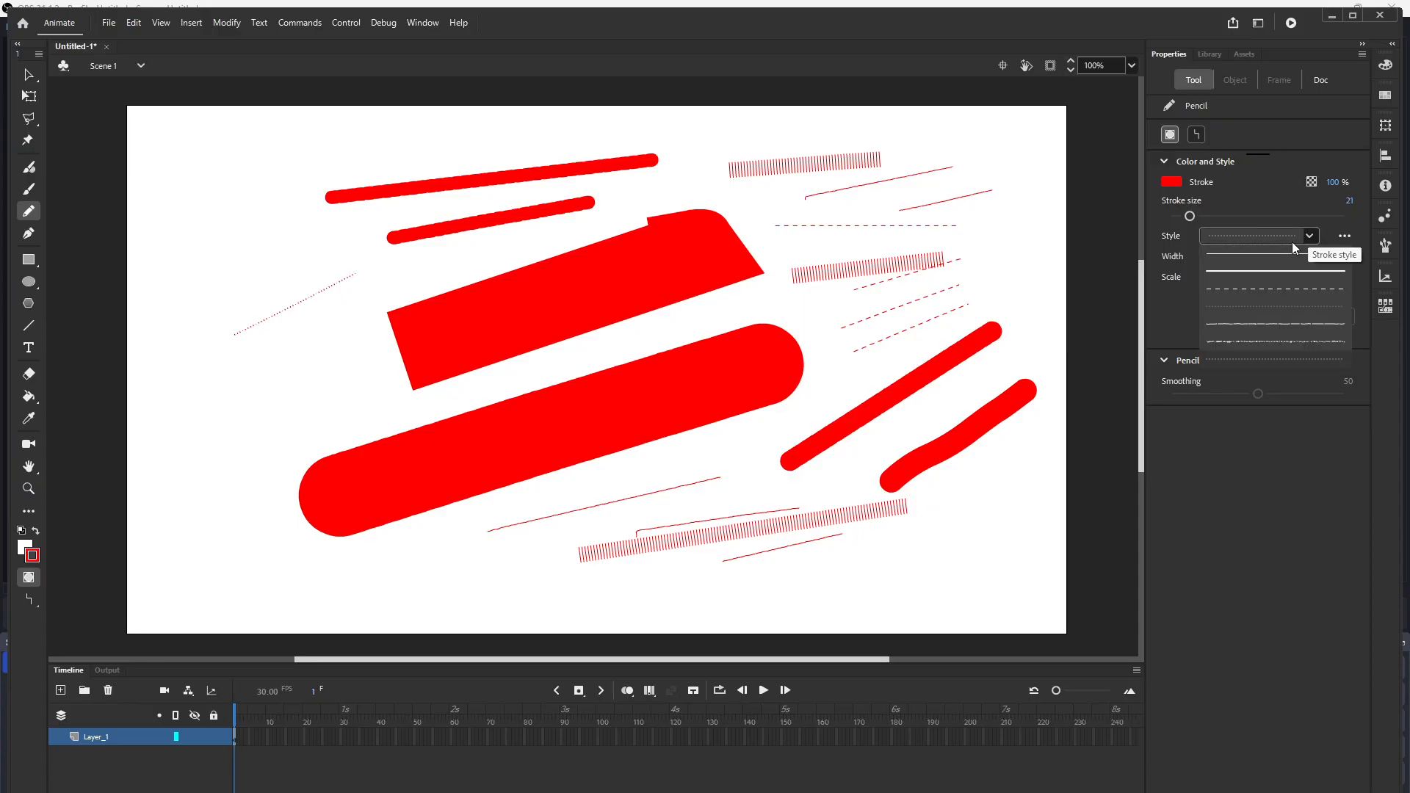
click(1245, 338)
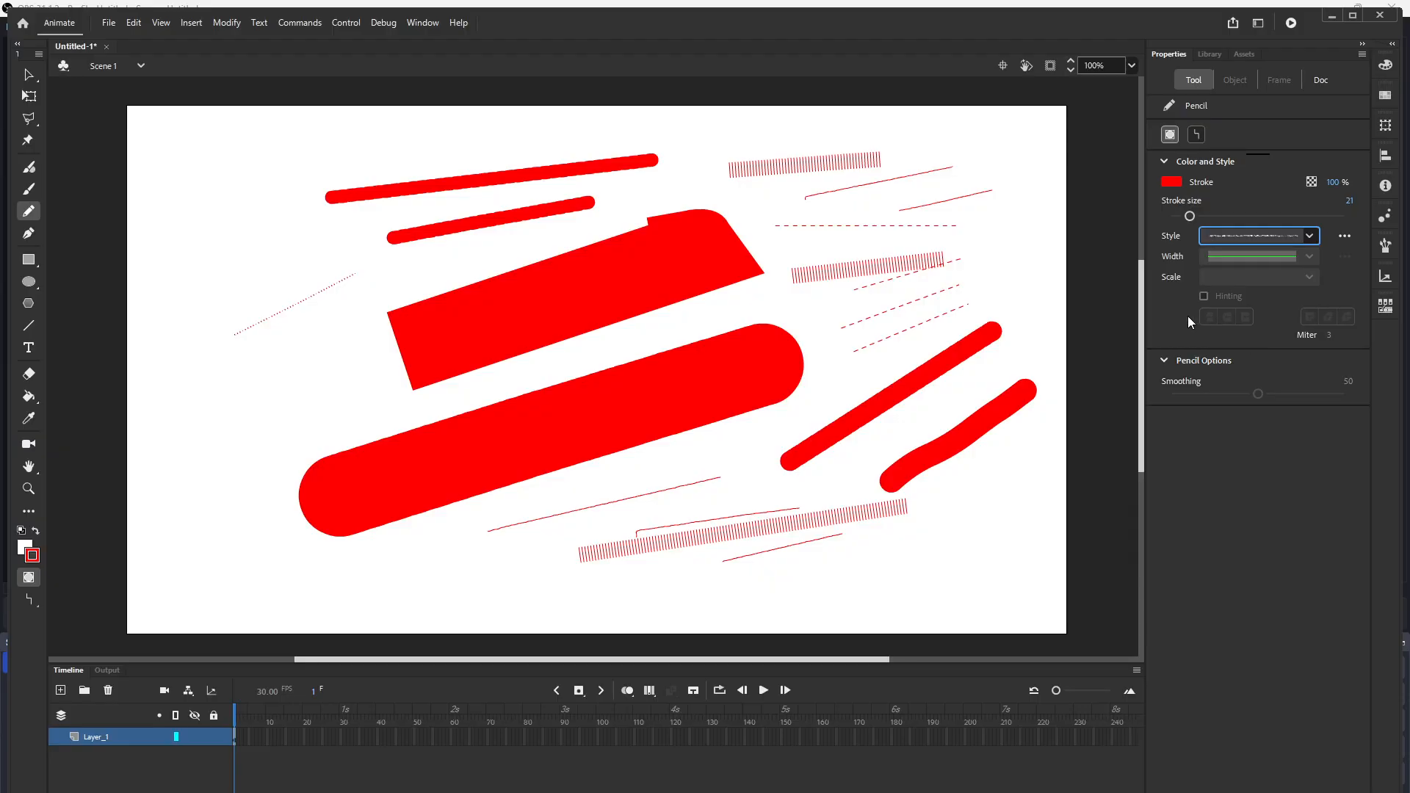
click(227, 433)
drag(226, 432, 347, 378)
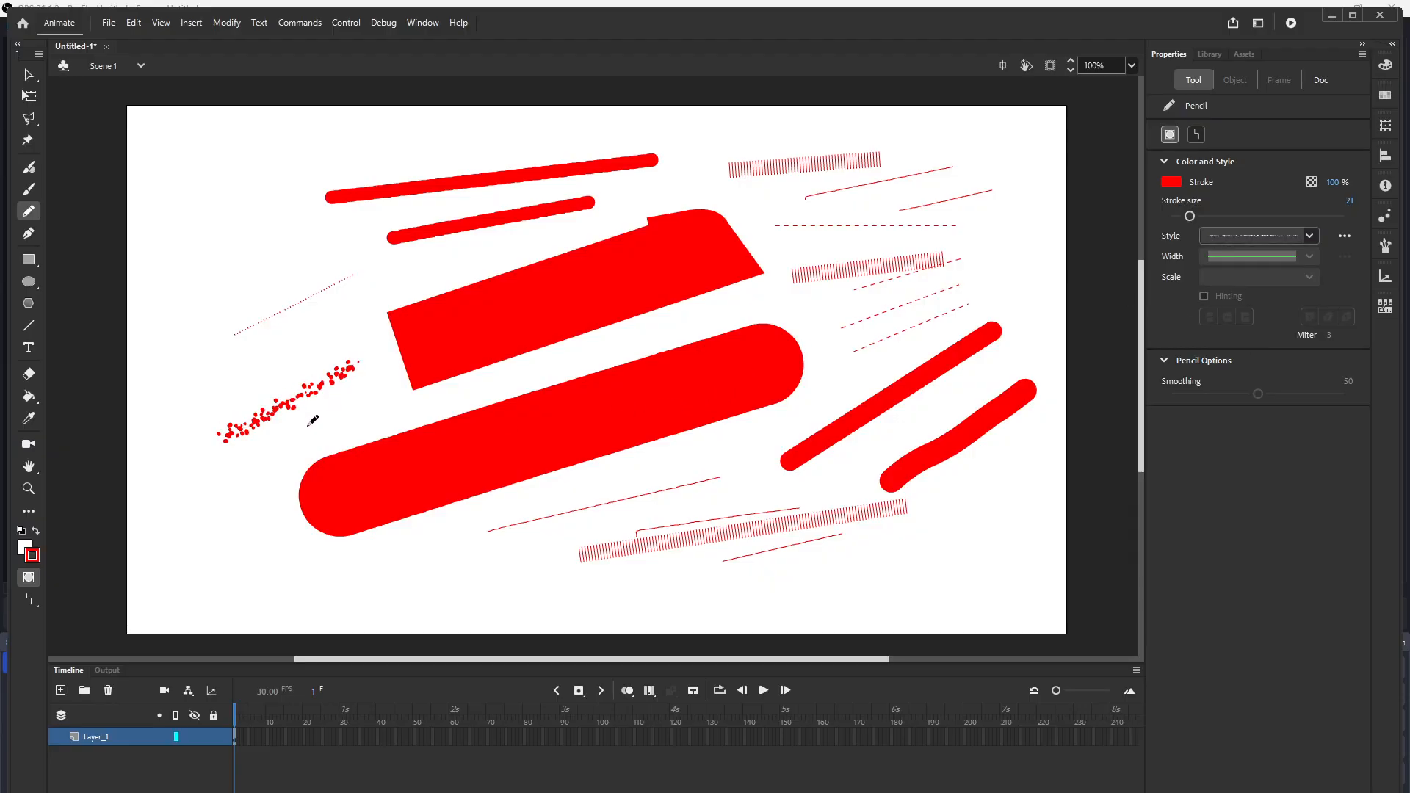
drag(212, 485, 394, 392)
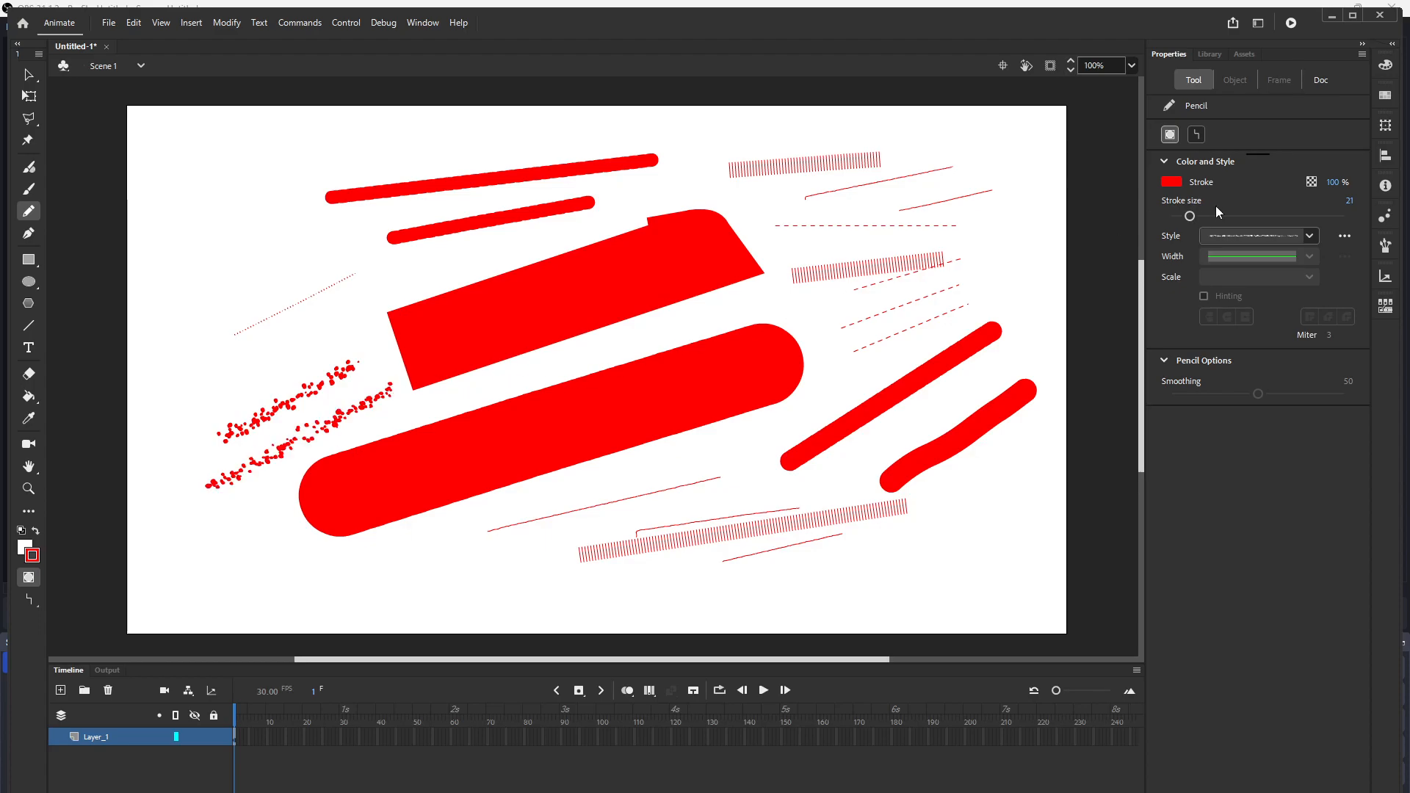
Step: Set the stroke size to 78 and draw four large stippled strokes across the stage
drag(1189, 216, 1239, 216)
drag(769, 258, 946, 223)
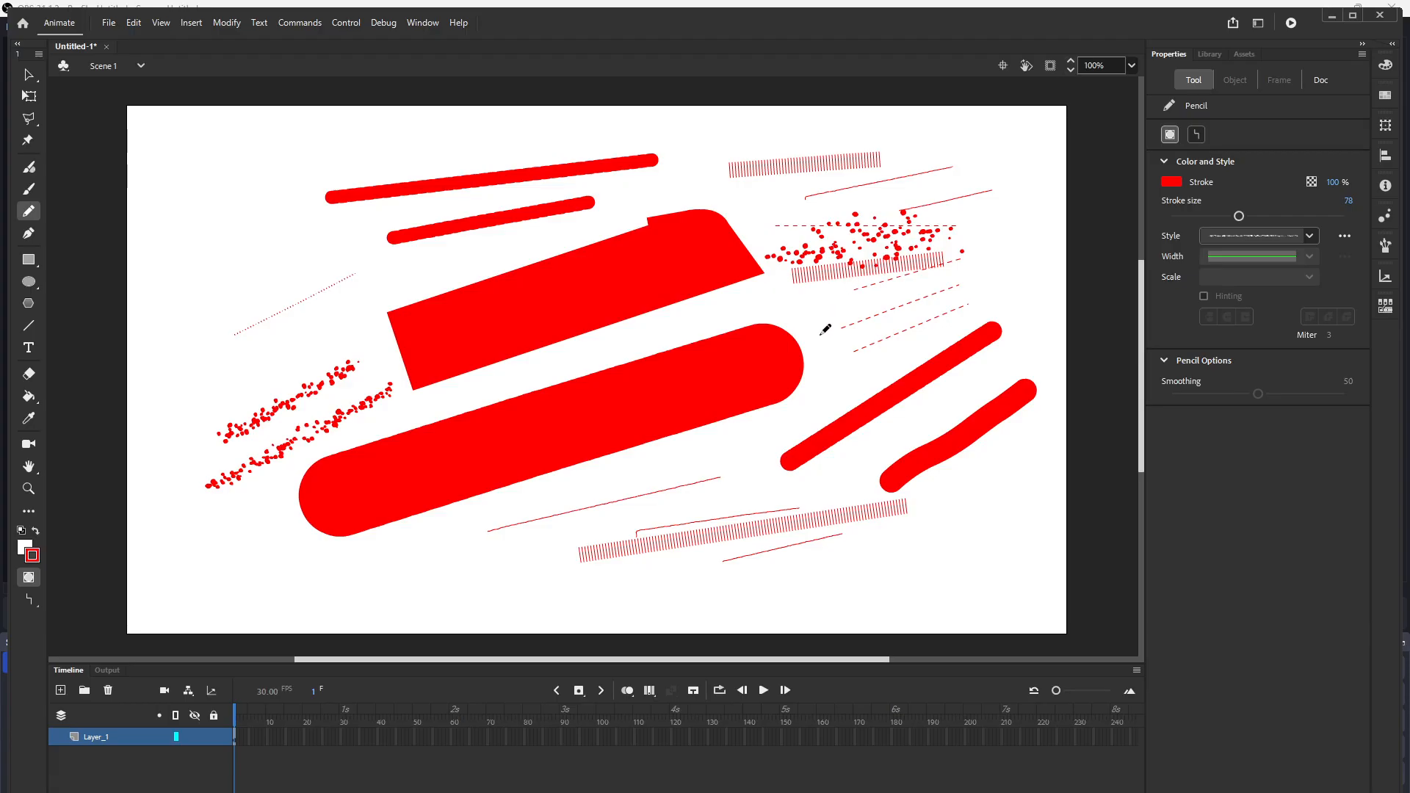
drag(827, 326, 886, 318)
drag(408, 527, 741, 535)
mouse_move(687, 581)
mouse_down()
mouse_move(778, 584)
mouse_move(903, 582)
mouse_up()
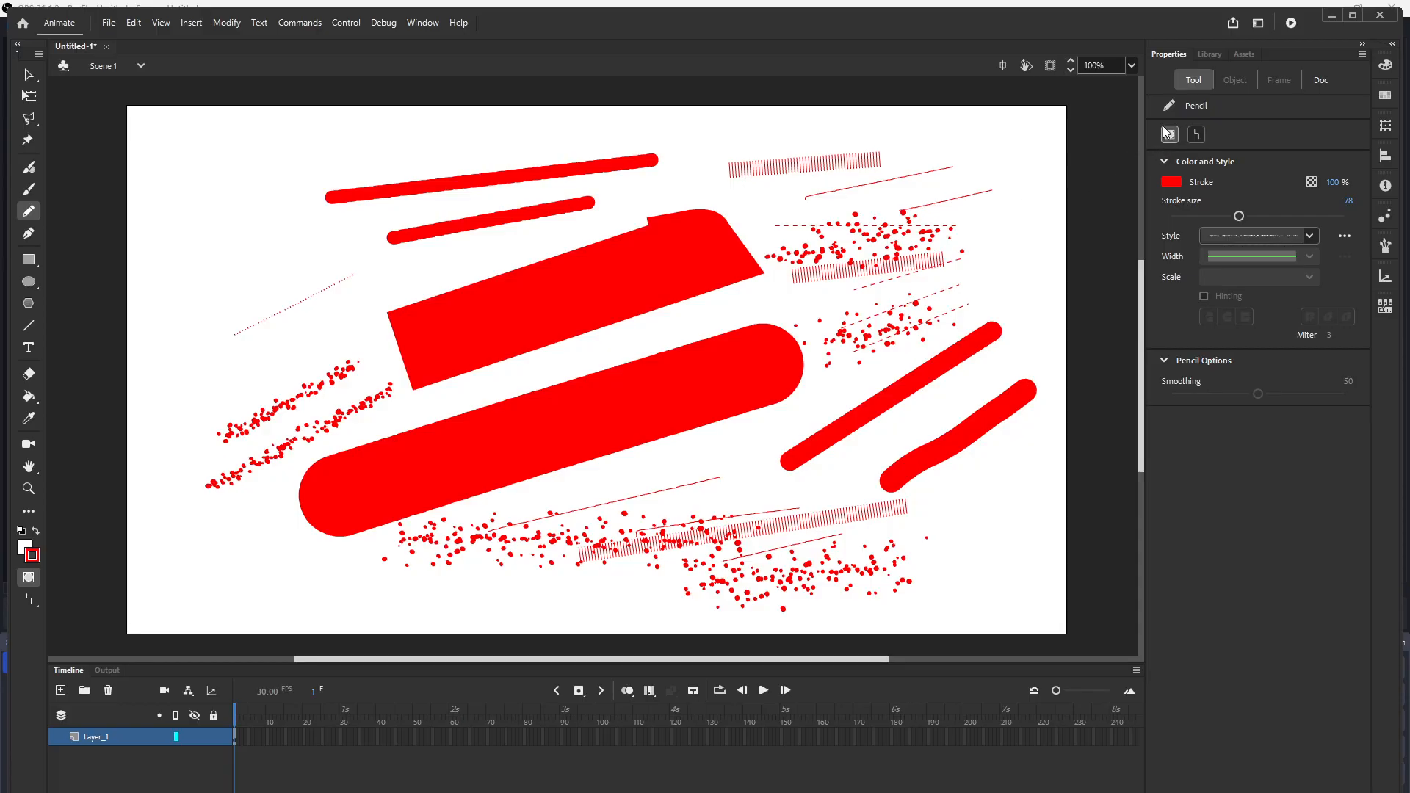
Step: Undo all the strokes to clear the stage
key(ctrl+z)
key(ctrl+z)
key(ctrl+z)
key(ctrl+z)
key(ctrl+z)
key(ctrl+z)
key(ctrl+z)
key(ctrl+z)
key(ctrl+z)
key(ctrl+z)
key(ctrl+z)
key(ctrl+z)
key(ctrl+z)
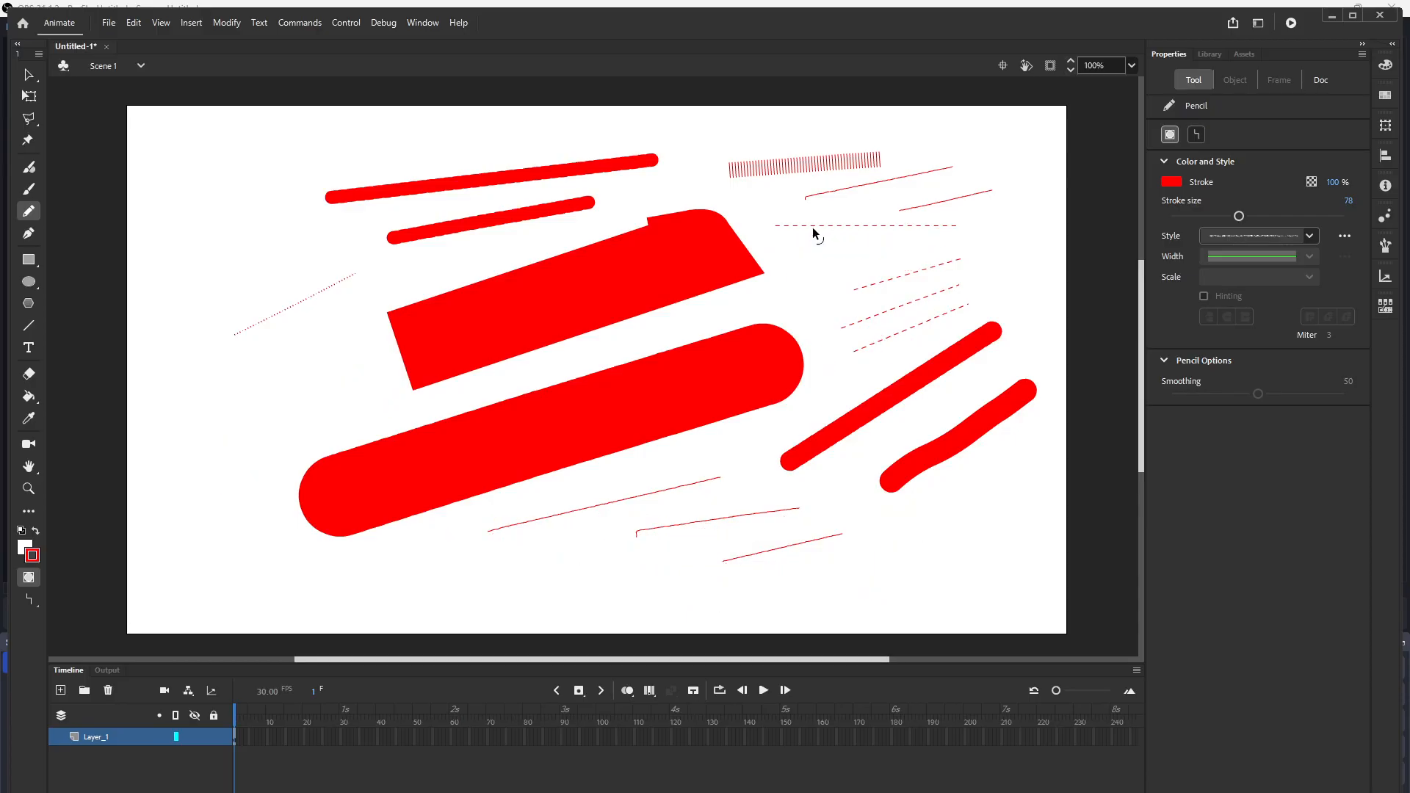
key(ctrl+z)
key(ctrl+z)
key(ctrl+z)
key(ctrl+z)
key(ctrl+z)
key(ctrl+z)
key(ctrl+z)
key(ctrl+z)
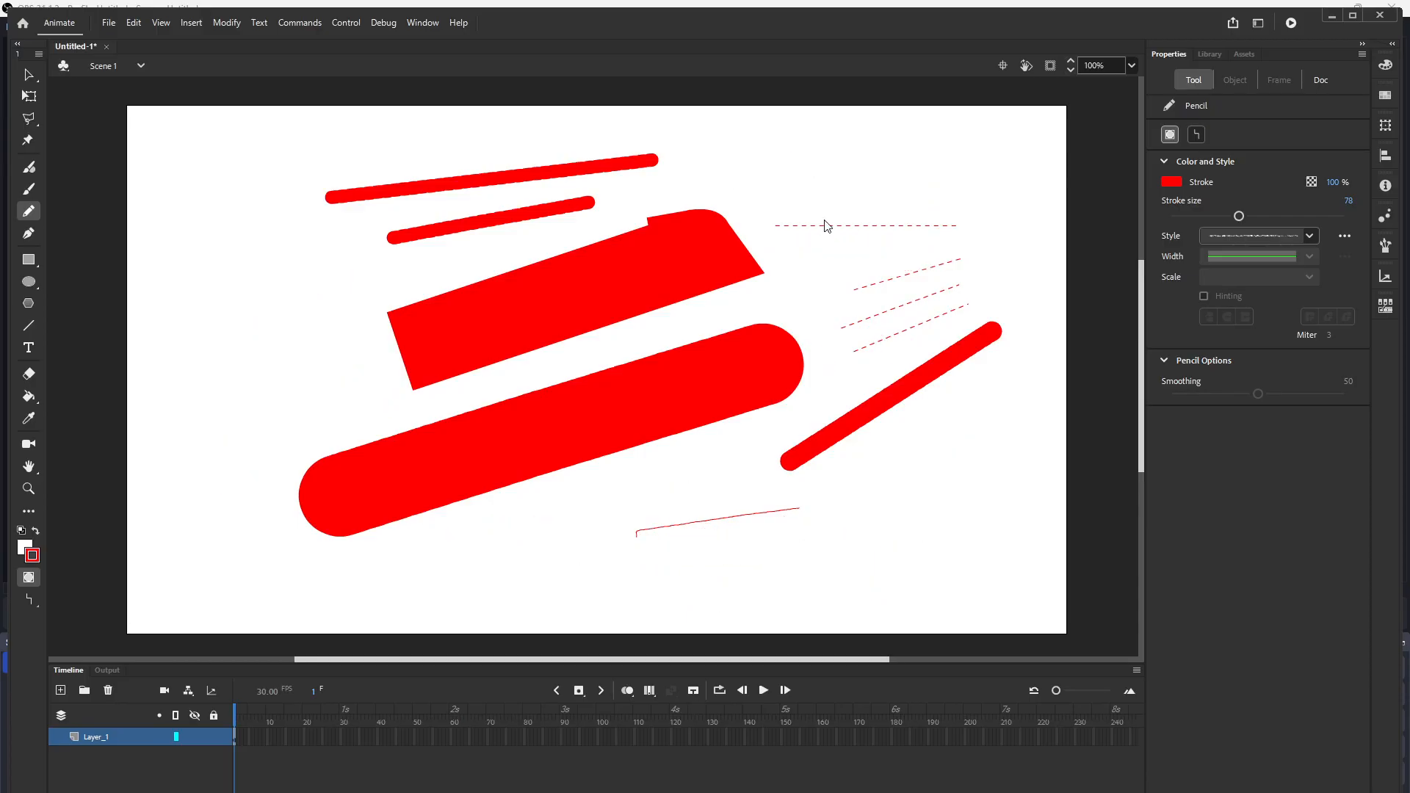
key(ctrl+z)
key(ctrl+z)
key(ctrl+z)
key(ctrl+z)
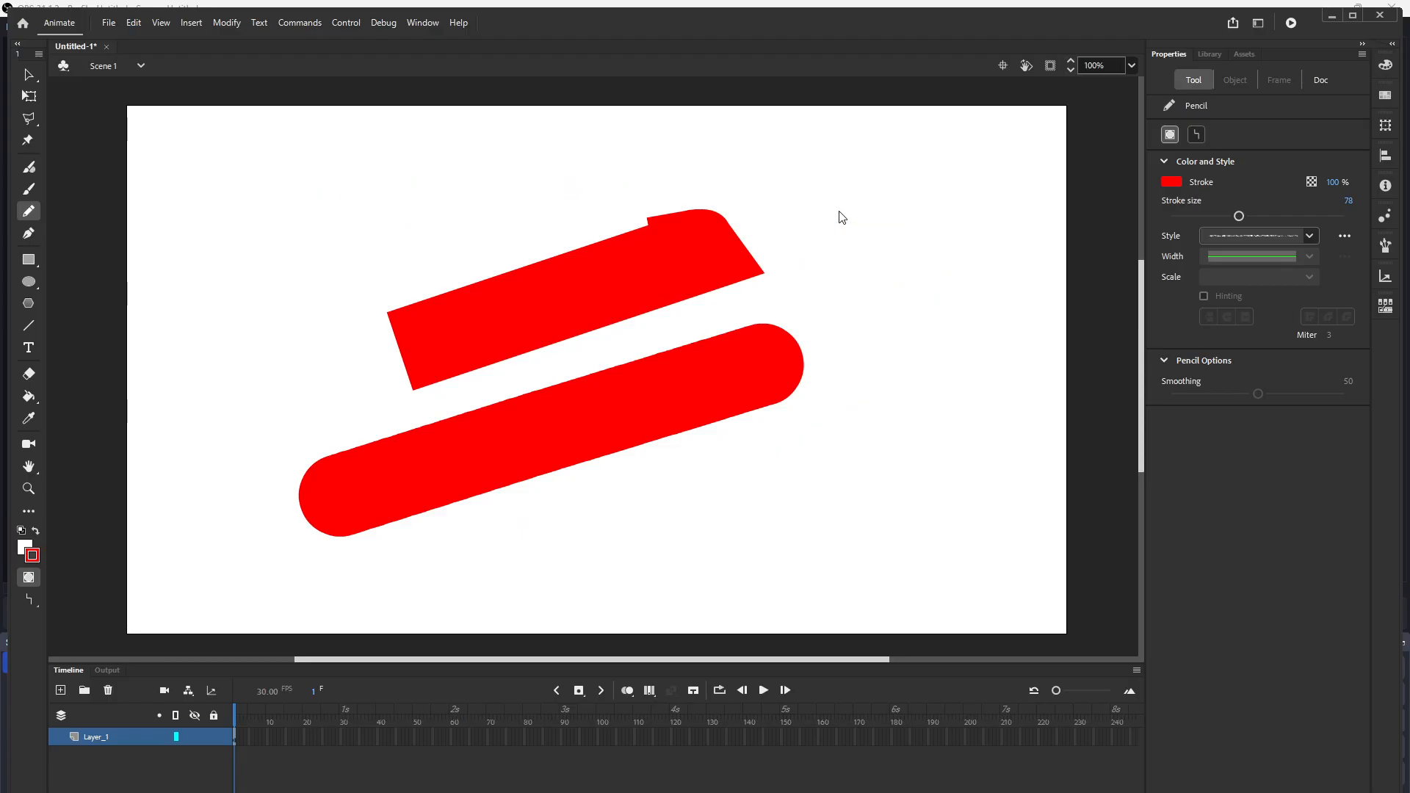
Step: Toggle Object Drawing mode off and draw a stippled diagonal stroke across the upper middle of the stage
click(1170, 135)
click(1171, 135)
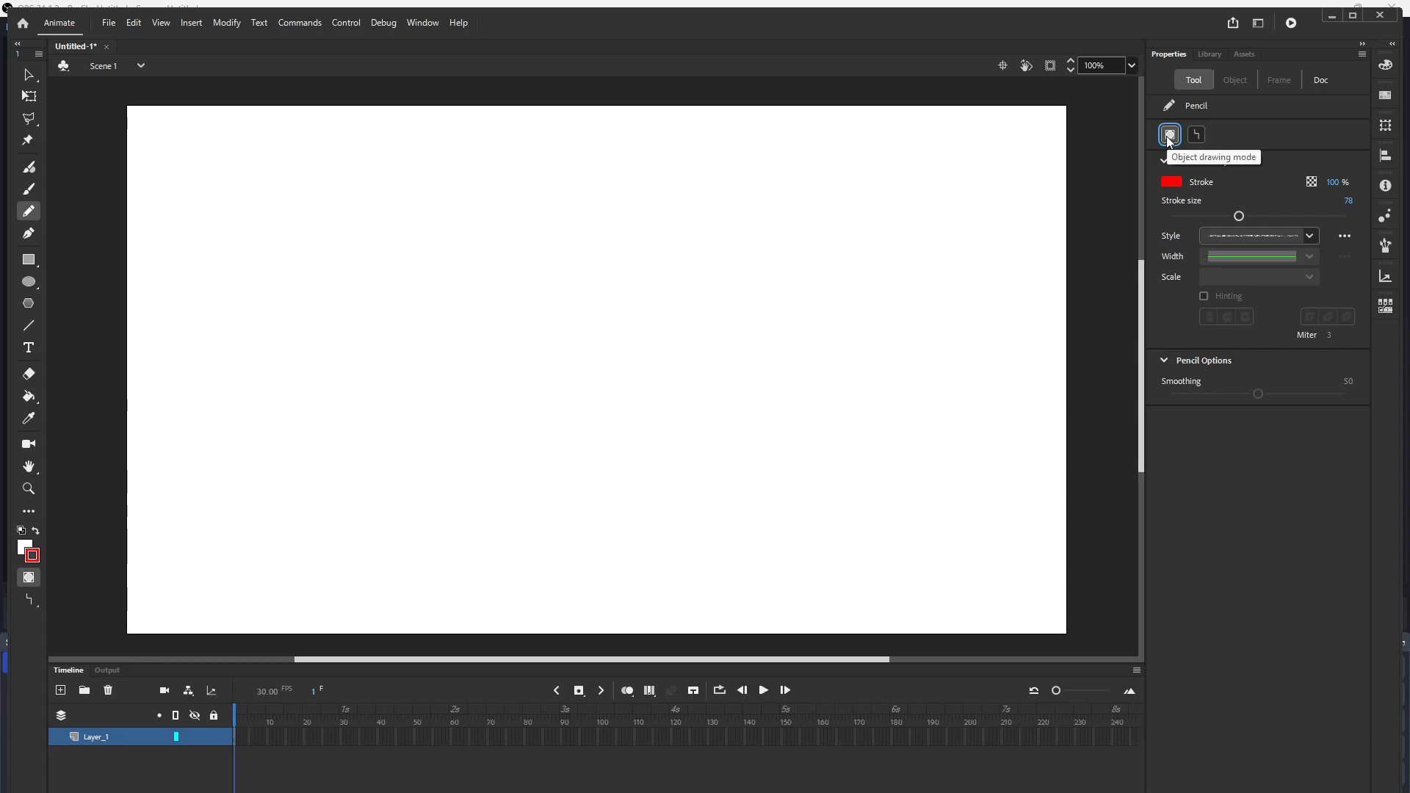
click(1170, 135)
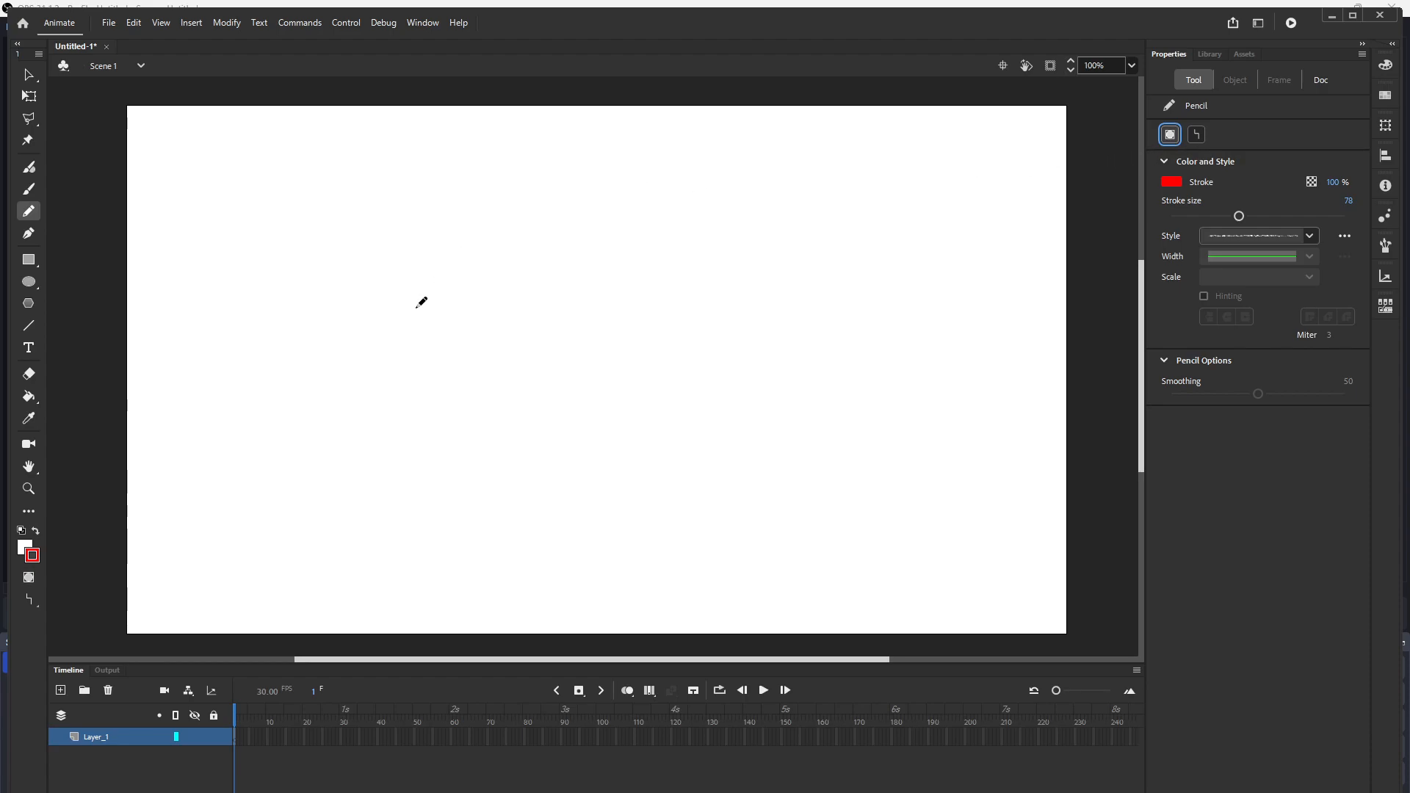
drag(411, 307, 658, 233)
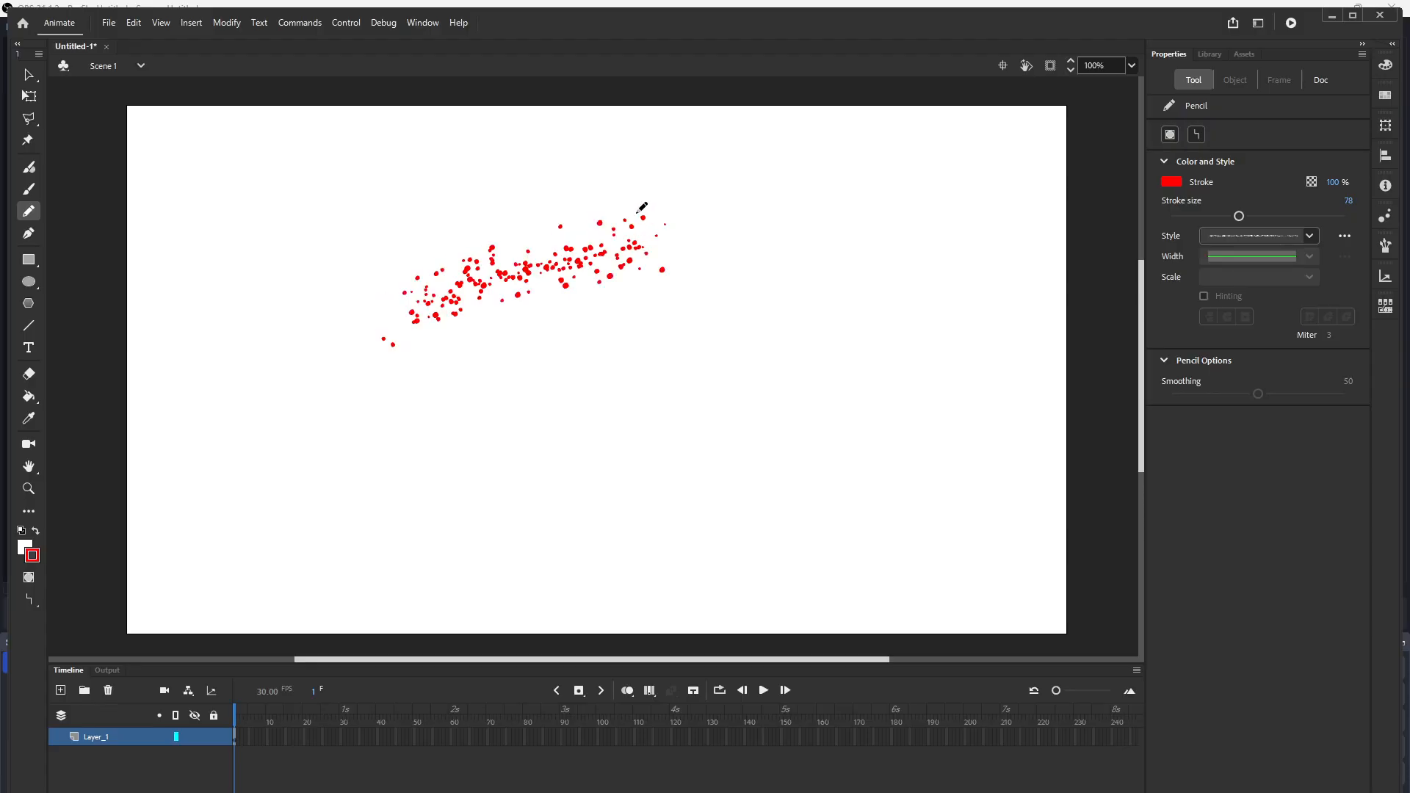
Step: Select the stippled stroke with the Selection tool and marquee-select around it to inspect its properties
click(28, 75)
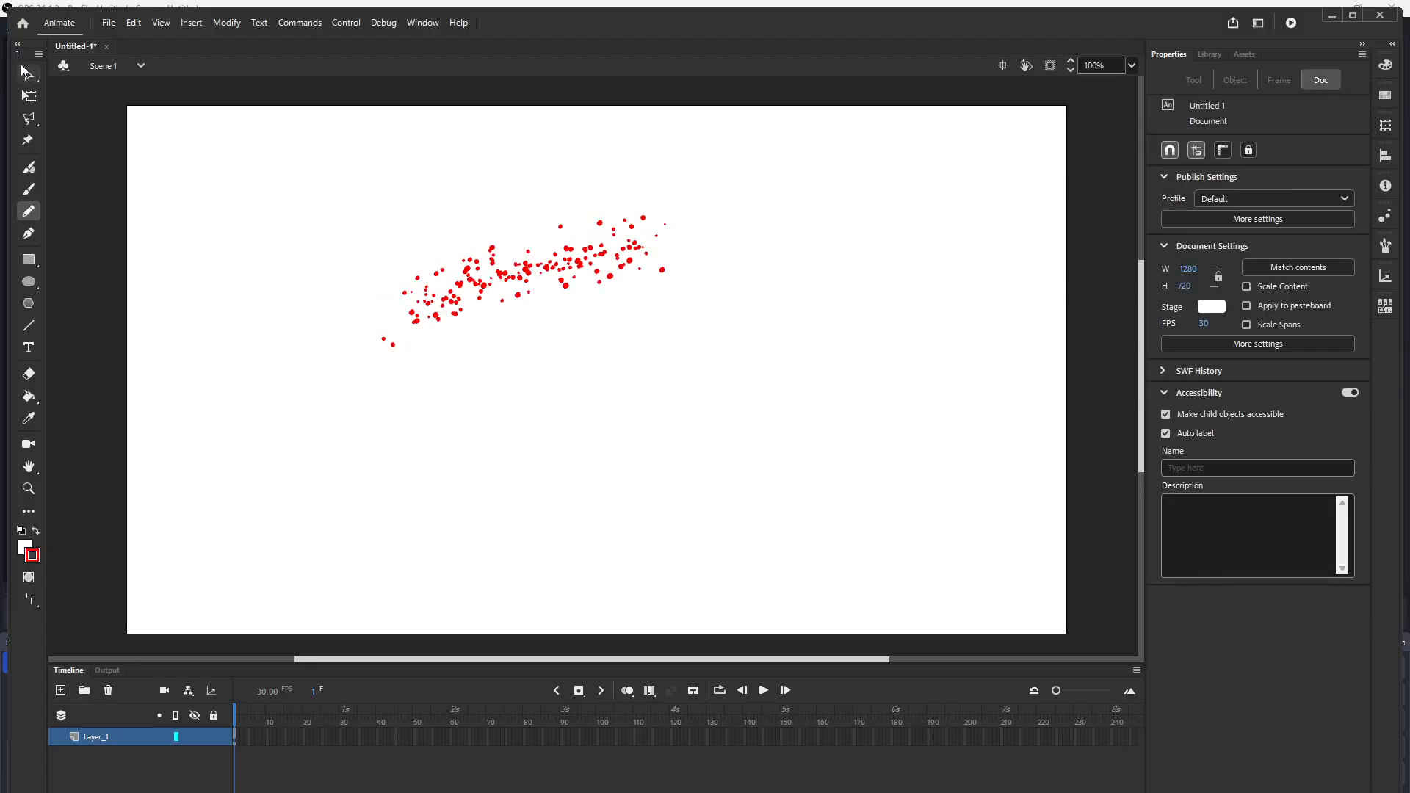
click(514, 273)
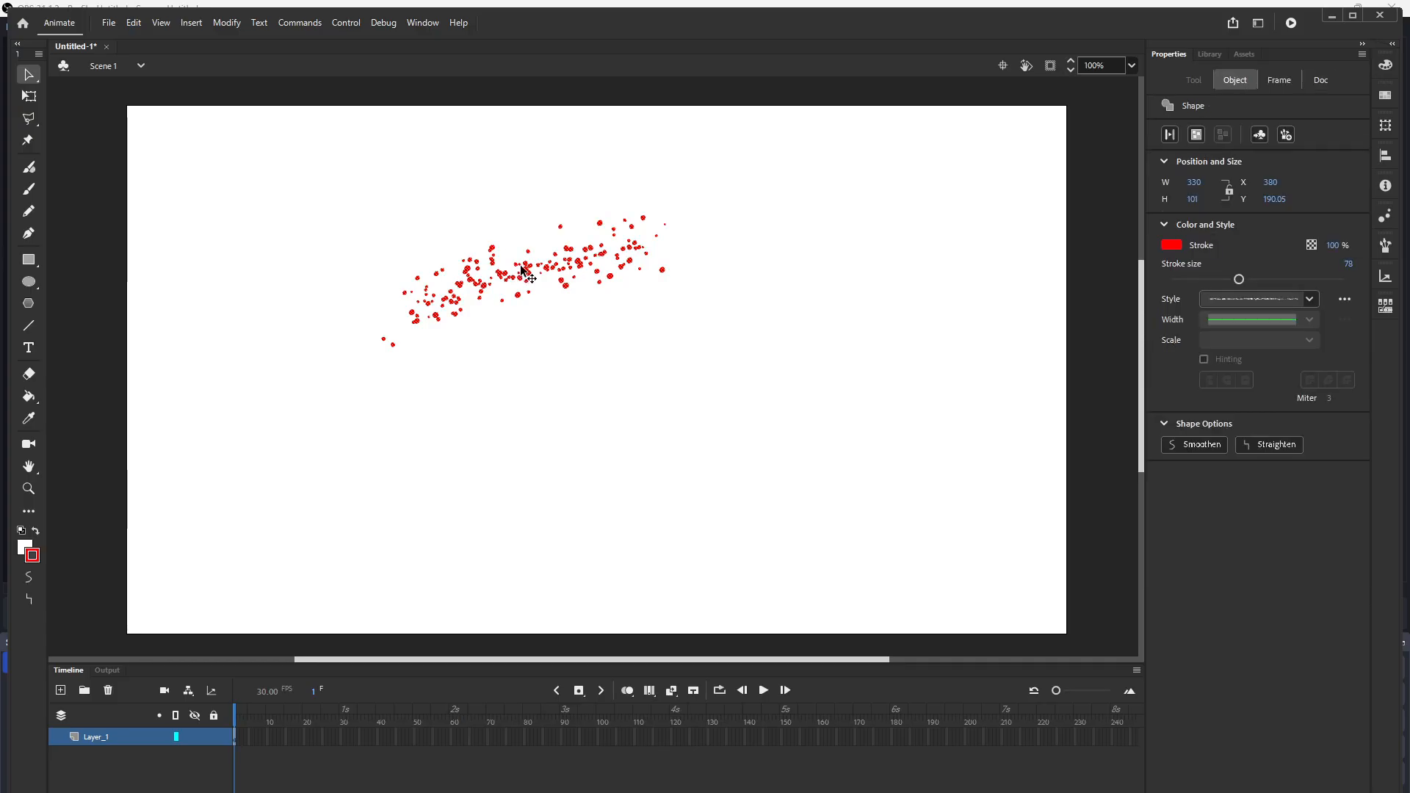
mouse_move(355, 184)
mouse_down()
mouse_move(637, 327)
mouse_move(759, 444)
mouse_up()
Step: Draw a short stippled stroke near the right side of the stage
click(29, 211)
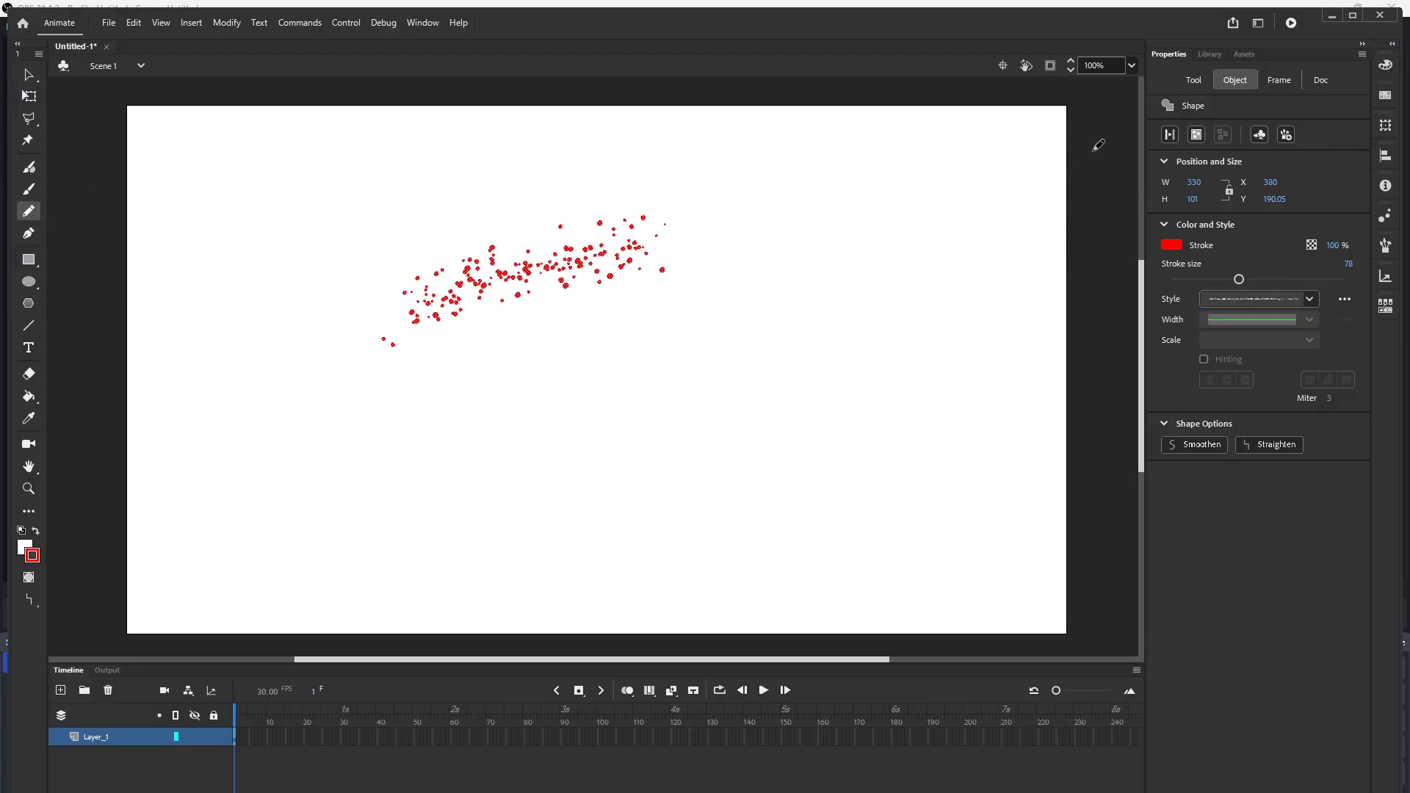
drag(874, 257, 903, 240)
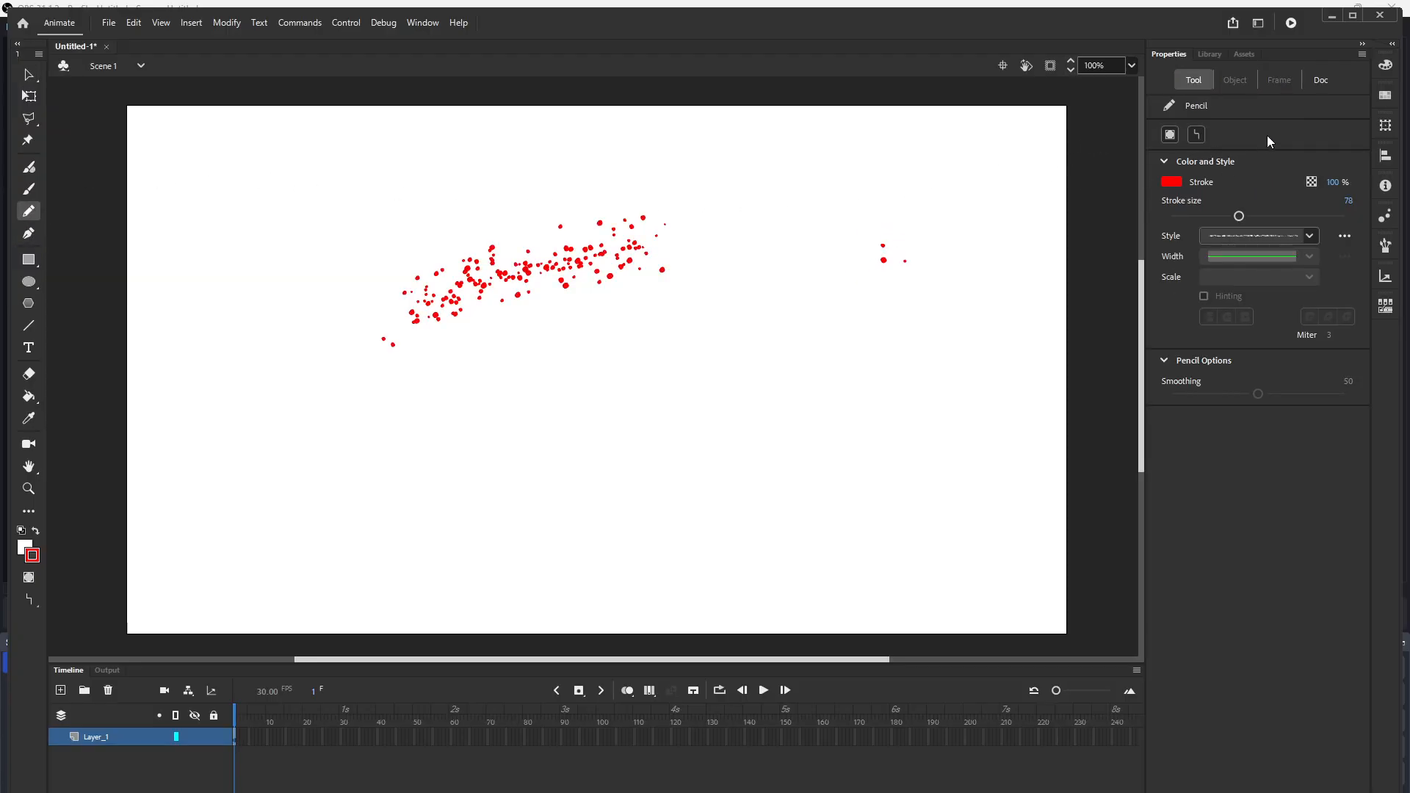
Step: Turn on Object Drawing mode and draw a second stippled diagonal stroke below the first one
click(1170, 134)
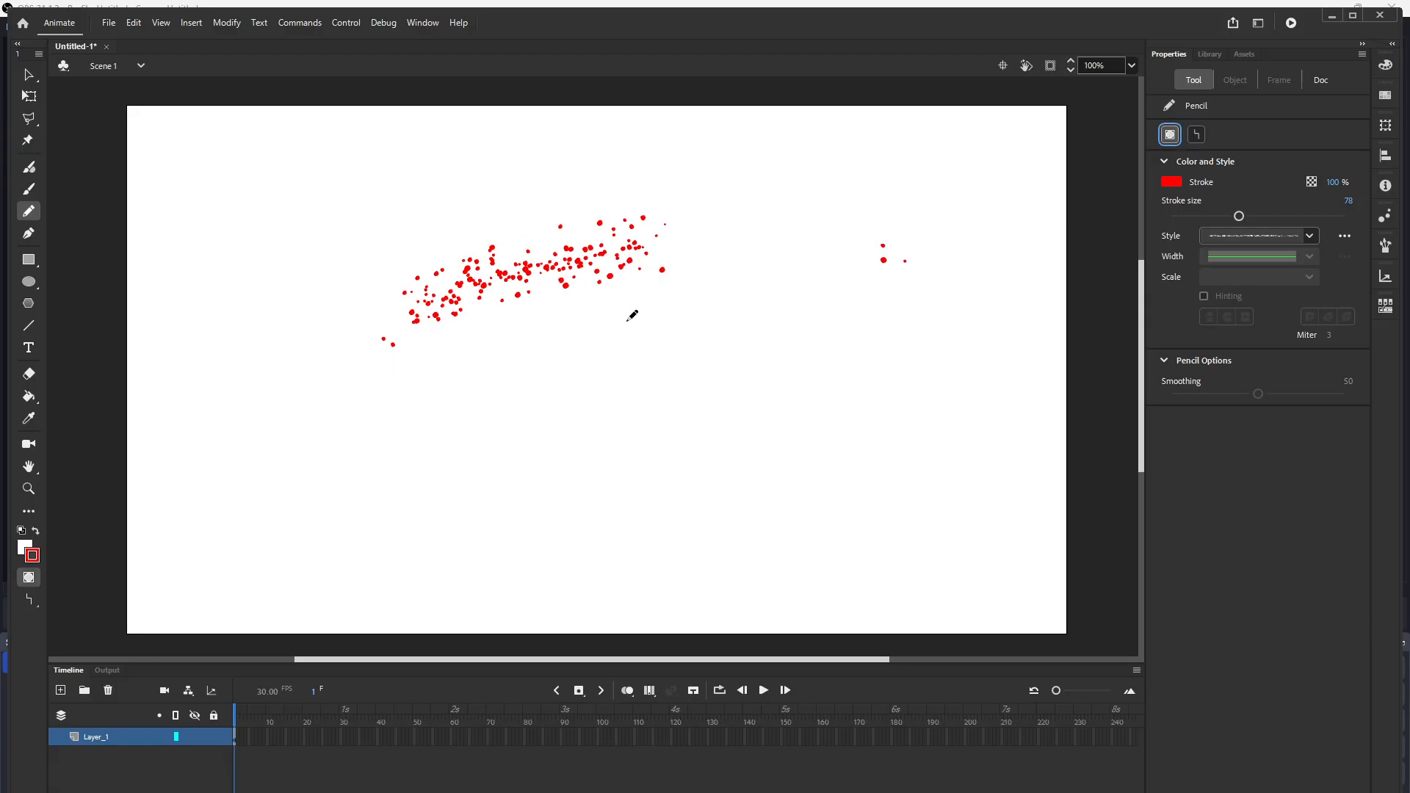
drag(431, 435, 733, 345)
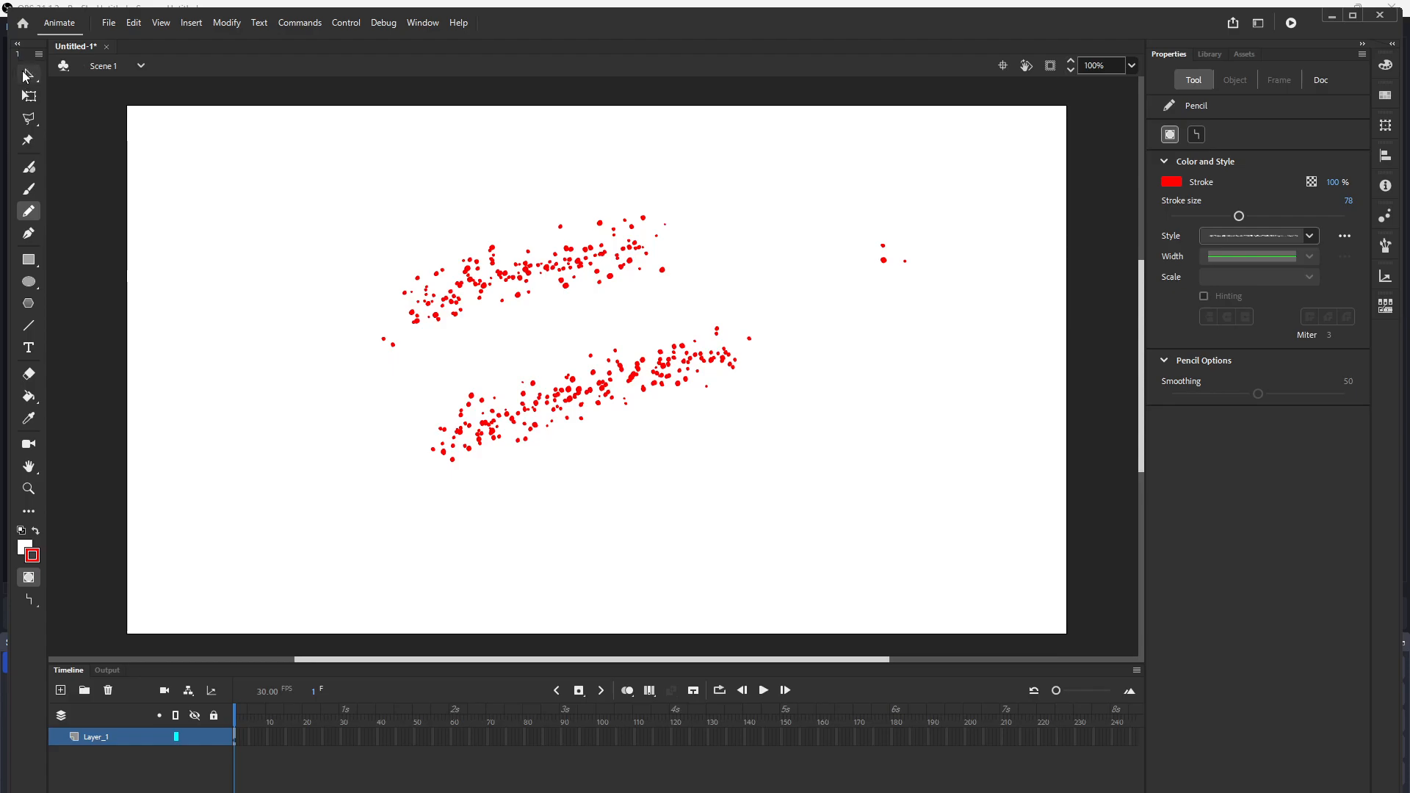
Step: With the Selection tool, move the lower stroke down and bend the upper stroke into an arch
click(28, 76)
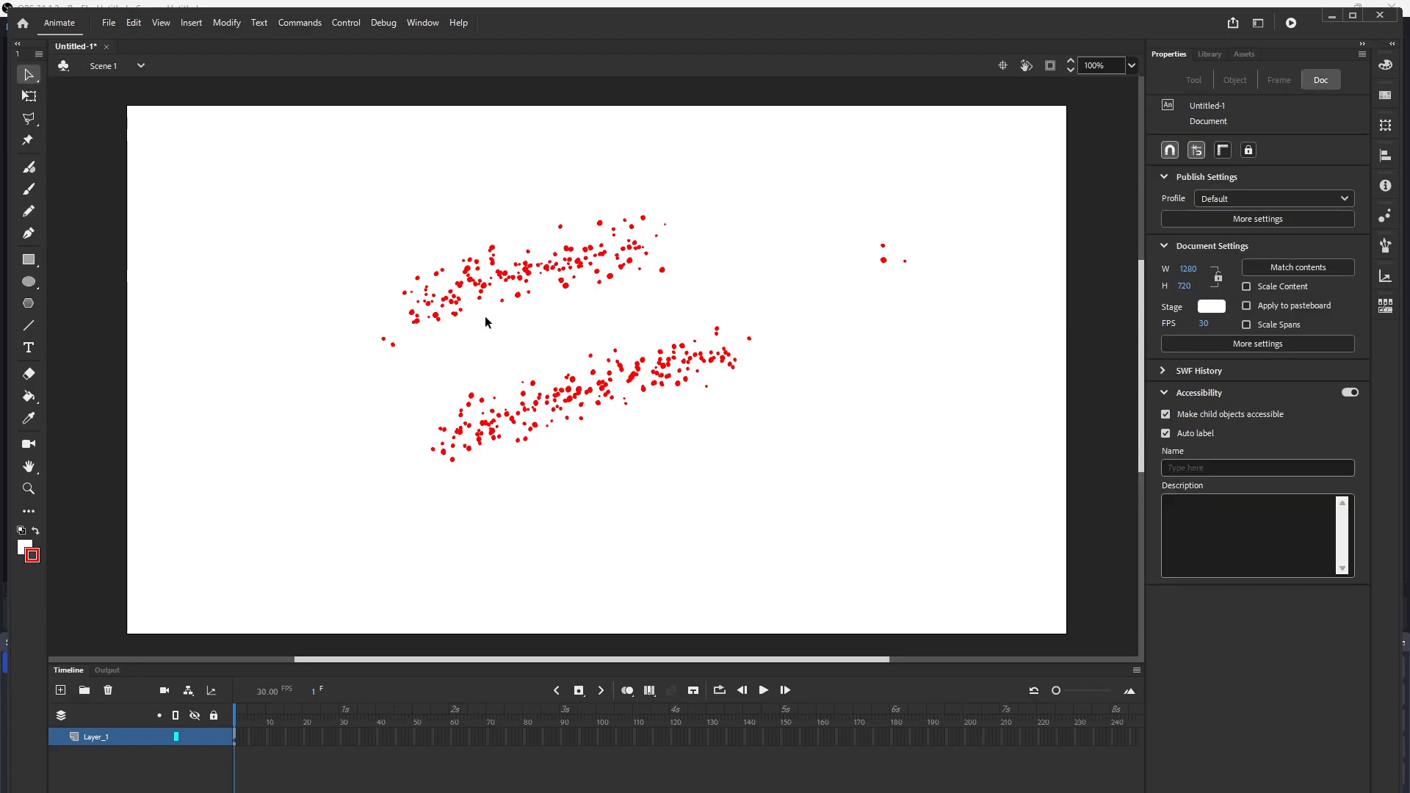
click(611, 393)
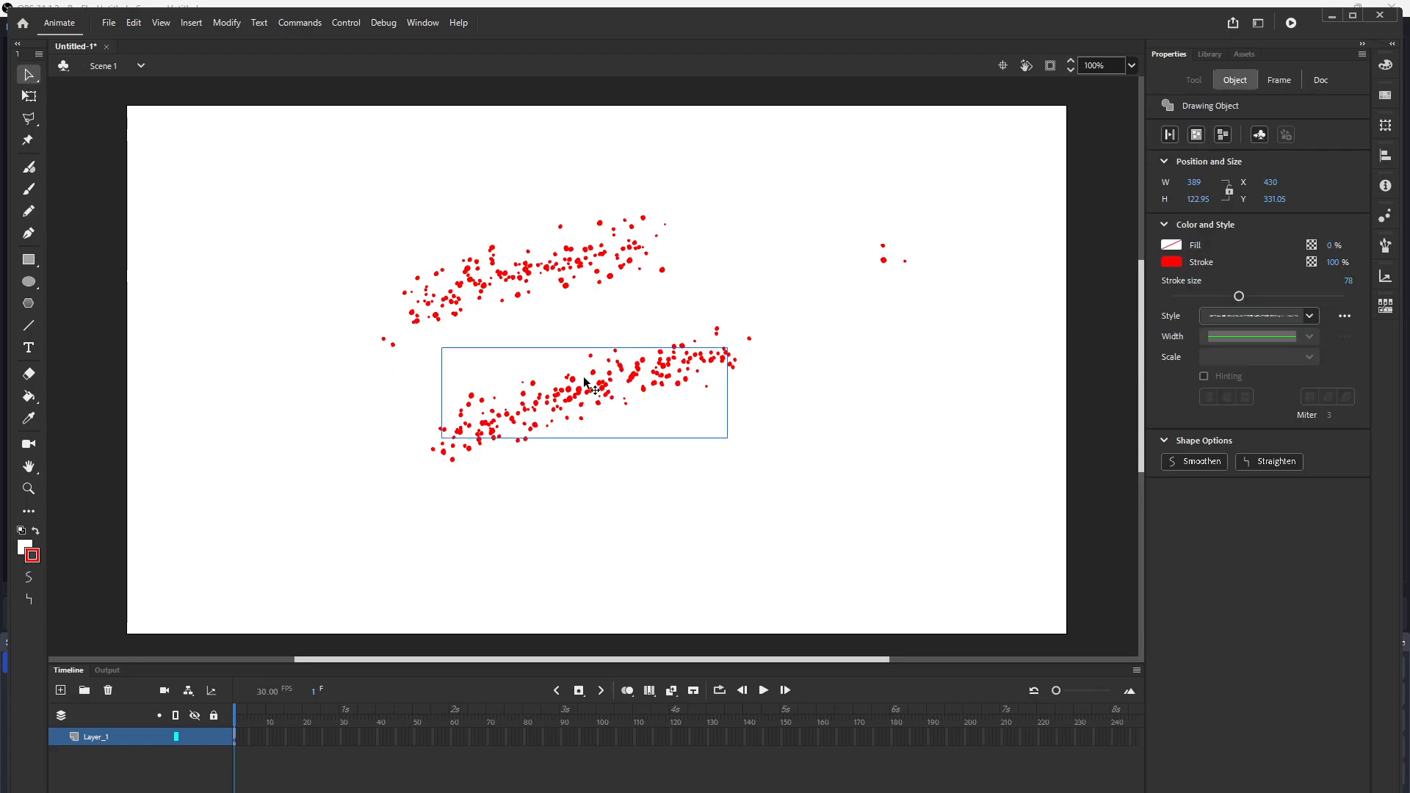
mouse_move(579, 262)
mouse_down()
mouse_move(588, 217)
mouse_move(647, 239)
mouse_move(651, 295)
mouse_move(716, 286)
mouse_up()
drag(541, 398, 567, 372)
mouse_move(640, 339)
mouse_down()
mouse_move(589, 414)
mouse_move(713, 463)
mouse_up()
mouse_move(414, 286)
mouse_down()
mouse_move(441, 336)
mouse_move(572, 282)
mouse_up()
drag(630, 208, 720, 192)
mouse_move(667, 253)
mouse_down()
mouse_move(767, 325)
mouse_move(834, 328)
mouse_up()
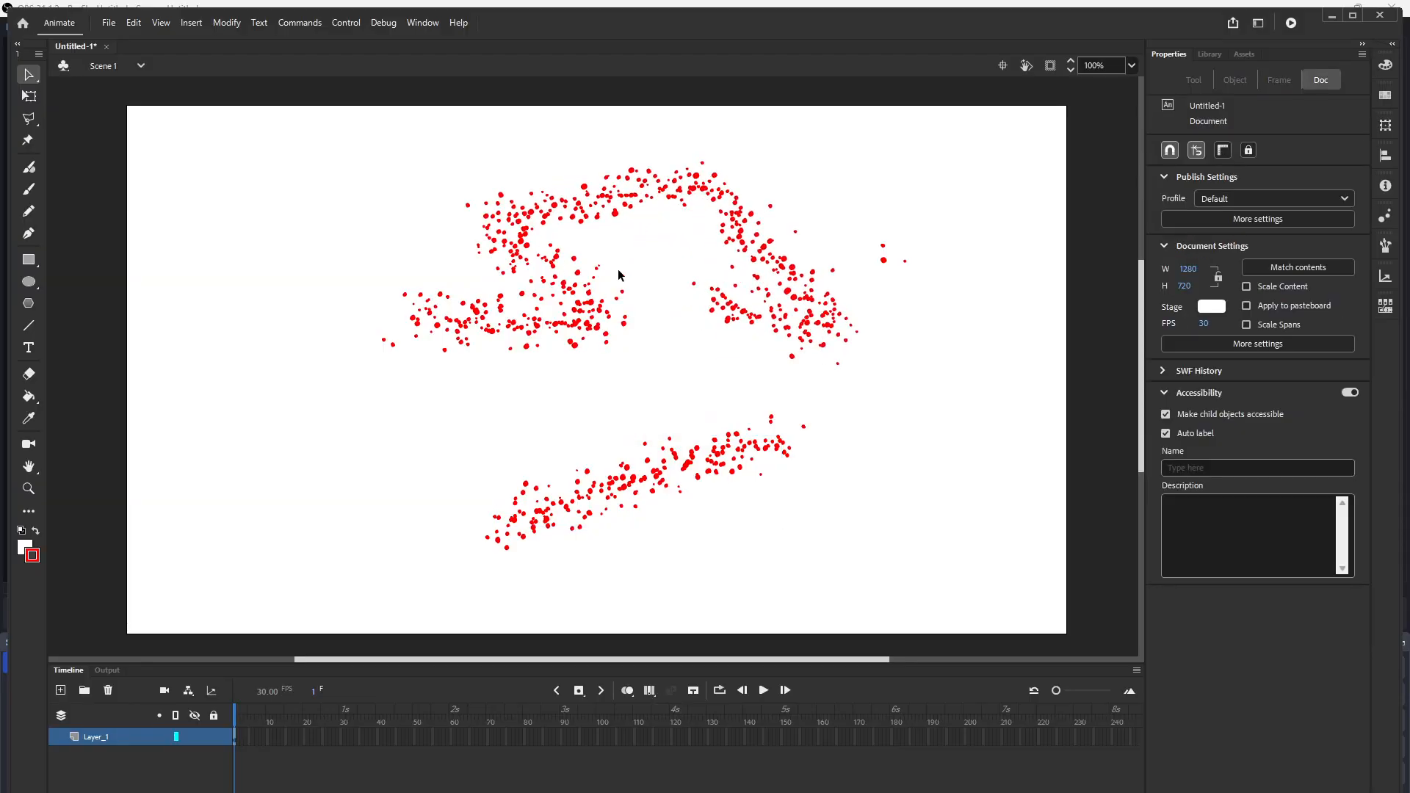
mouse_move(506, 320)
mouse_down()
mouse_move(323, 352)
mouse_move(300, 312)
mouse_move(281, 185)
mouse_move(196, 270)
mouse_move(251, 434)
mouse_move(512, 415)
mouse_move(425, 271)
mouse_move(308, 285)
mouse_move(196, 373)
mouse_move(217, 373)
mouse_move(267, 280)
mouse_move(389, 232)
mouse_move(526, 228)
mouse_move(438, 266)
mouse_move(205, 241)
mouse_move(491, 225)
mouse_up()
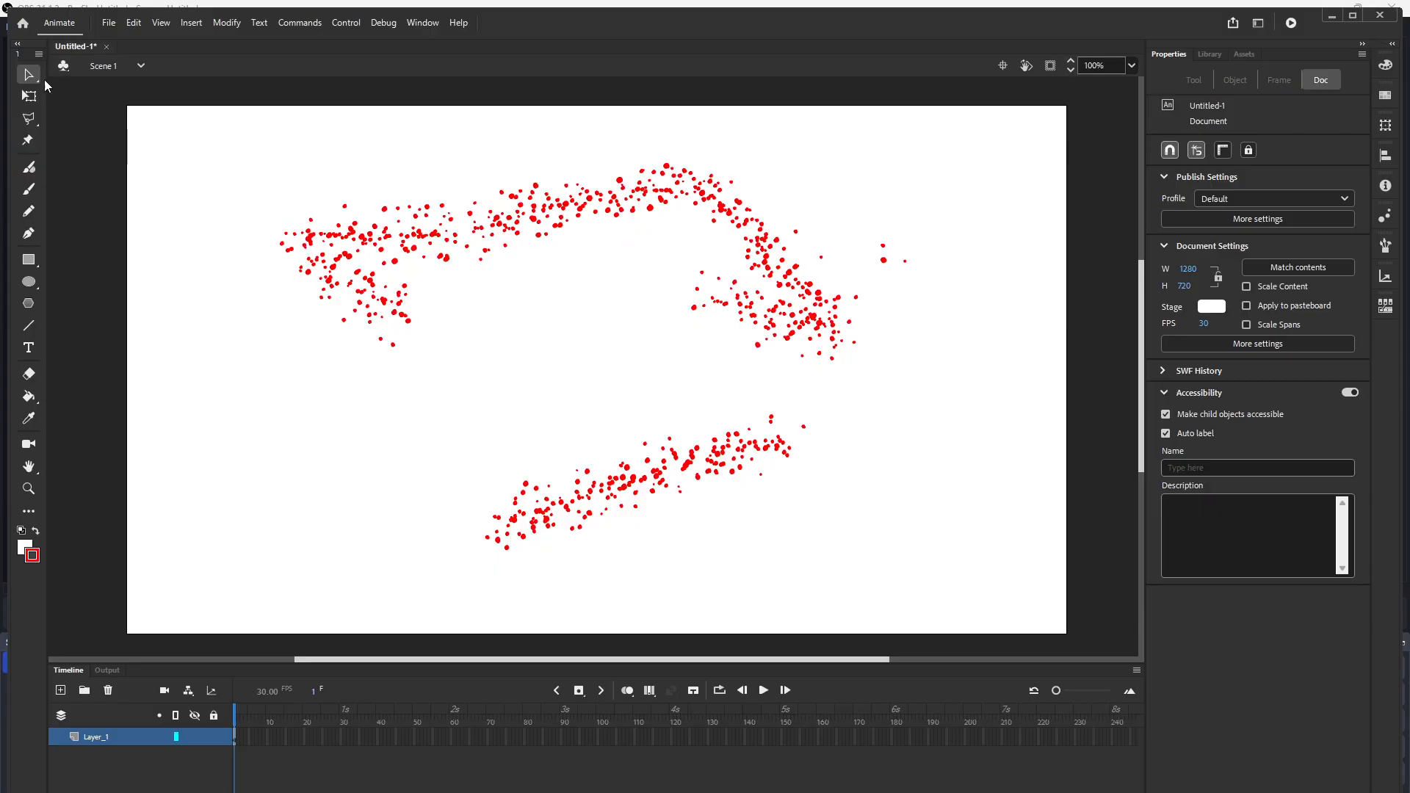
Step: Draw two more stippled strokes in the middle of the stage with the Pencil tool
click(28, 213)
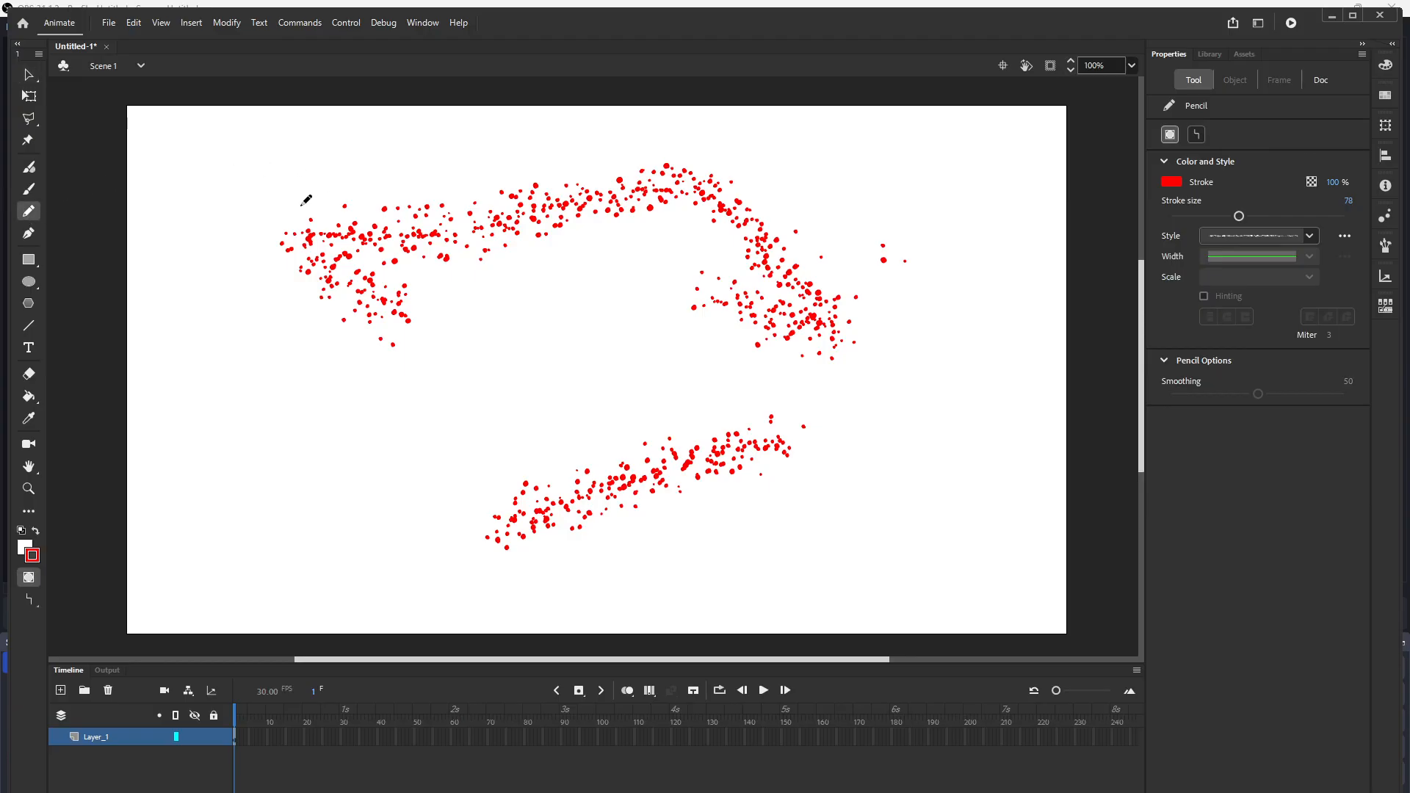
drag(489, 323, 646, 265)
drag(472, 316, 441, 336)
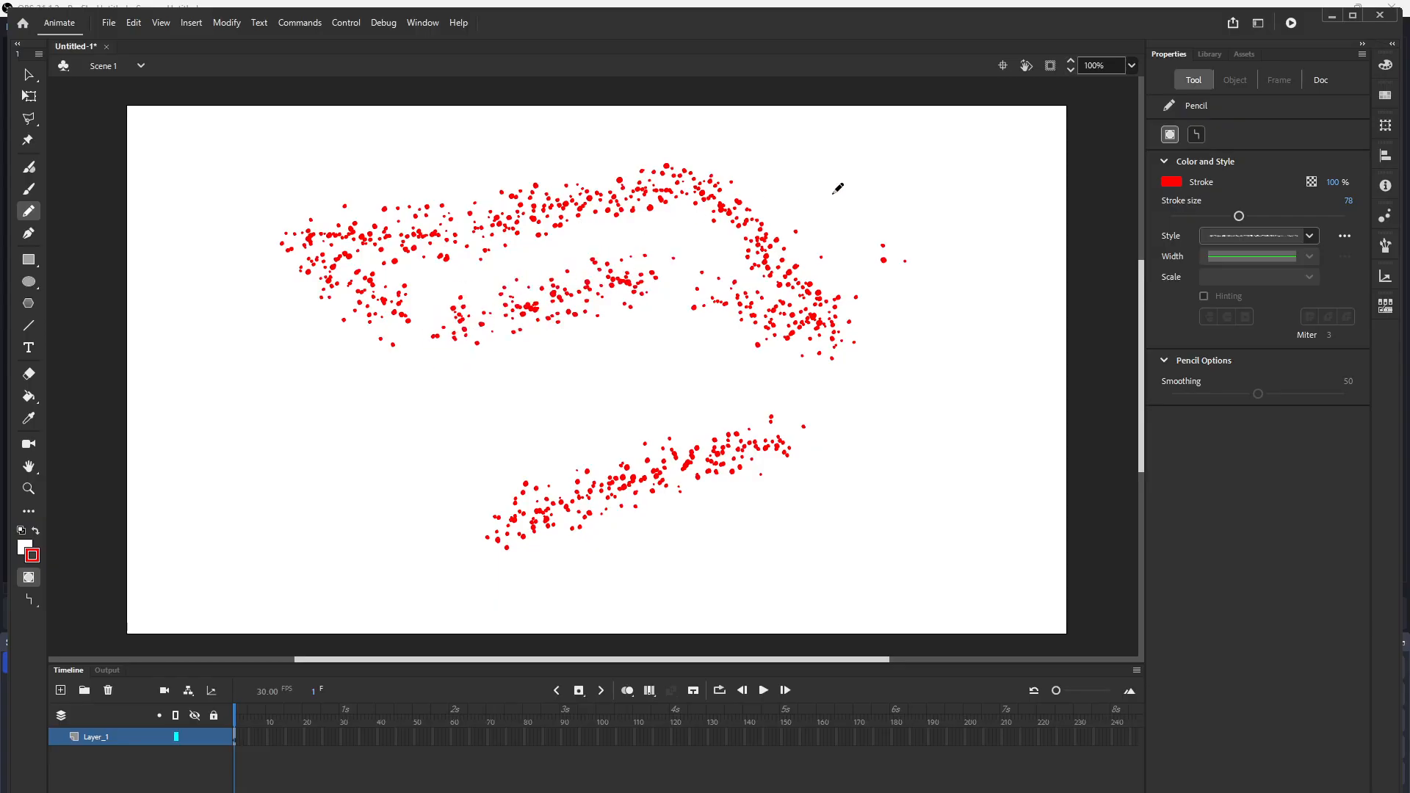
Step: Choose another stroke style and draw two thick rounded strokes at the right of the stage
click(1310, 237)
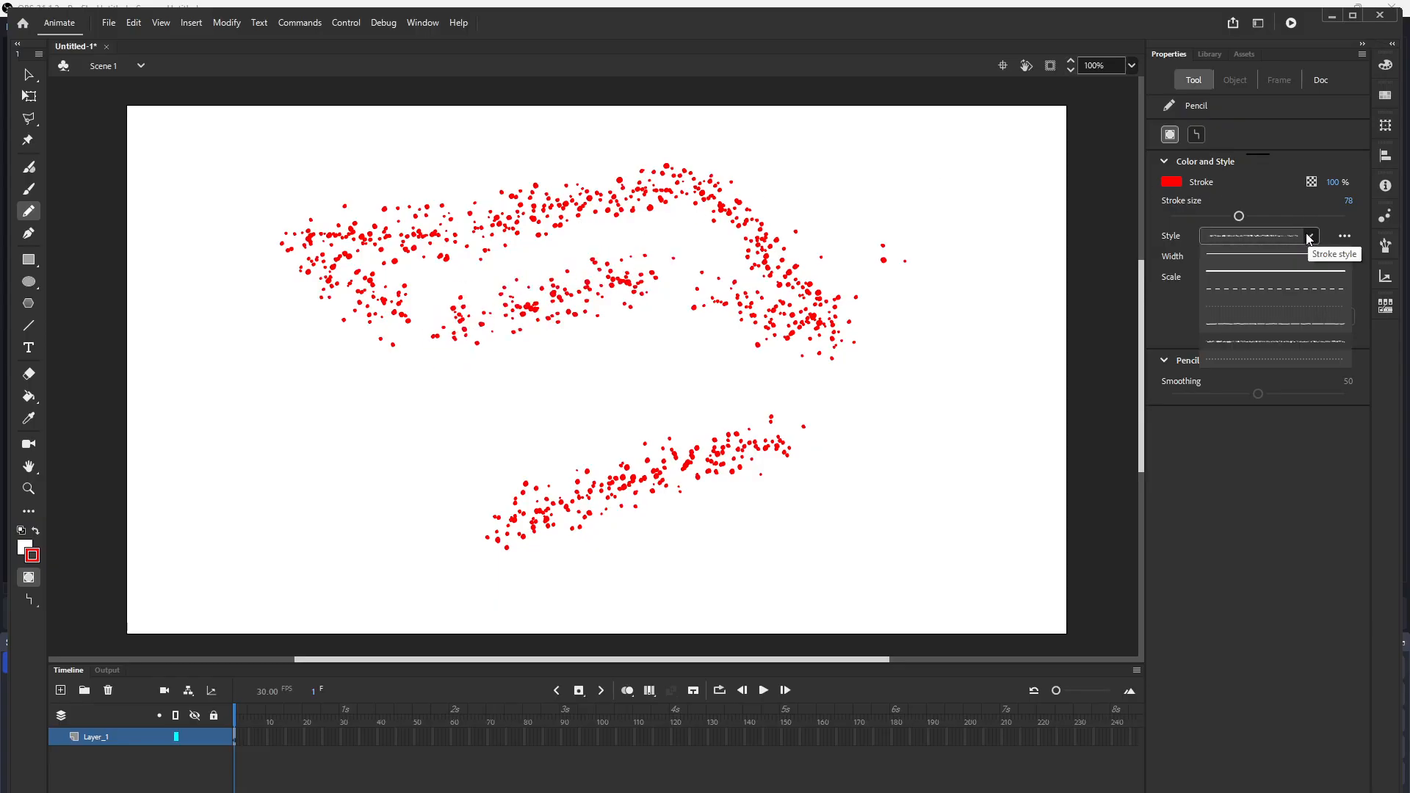
click(1268, 324)
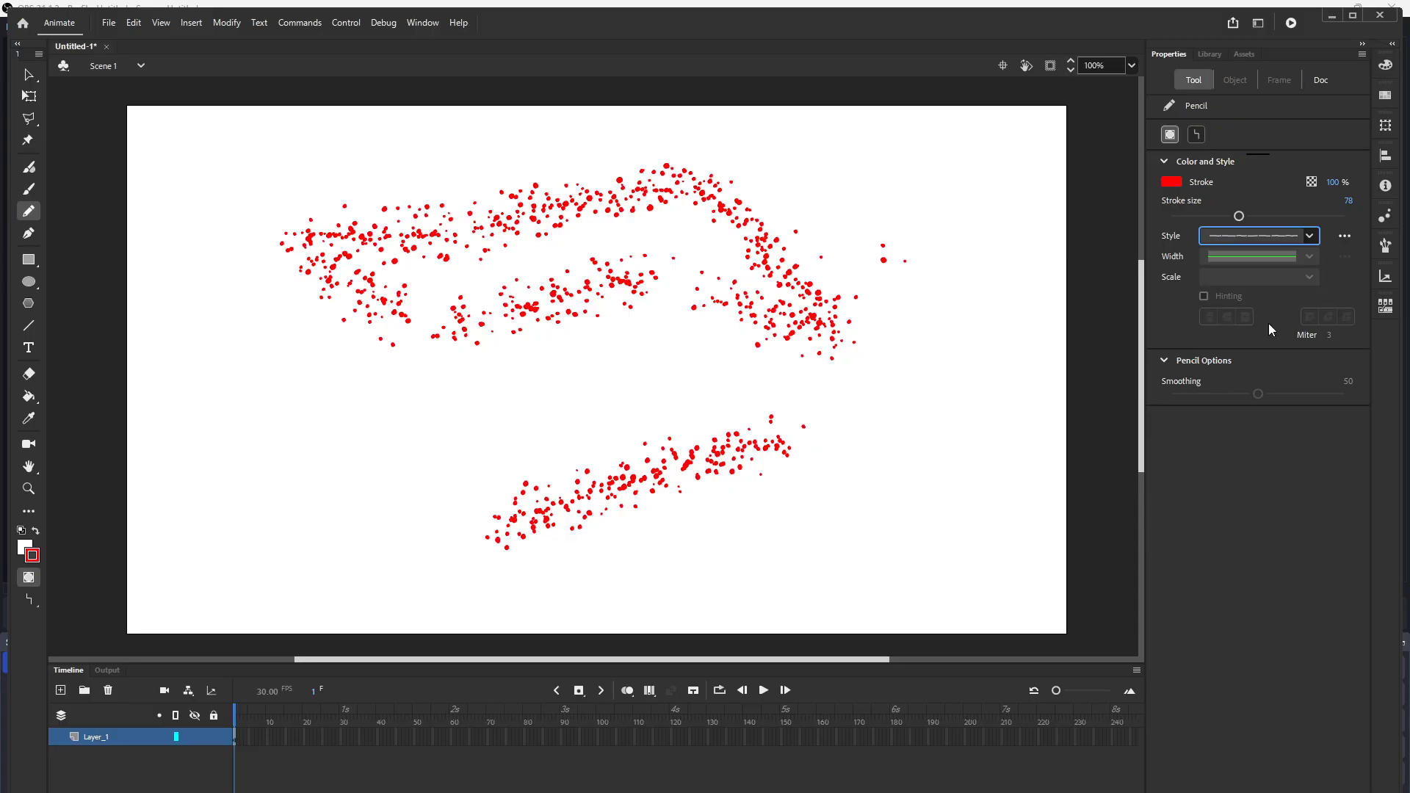
drag(872, 389, 1009, 283)
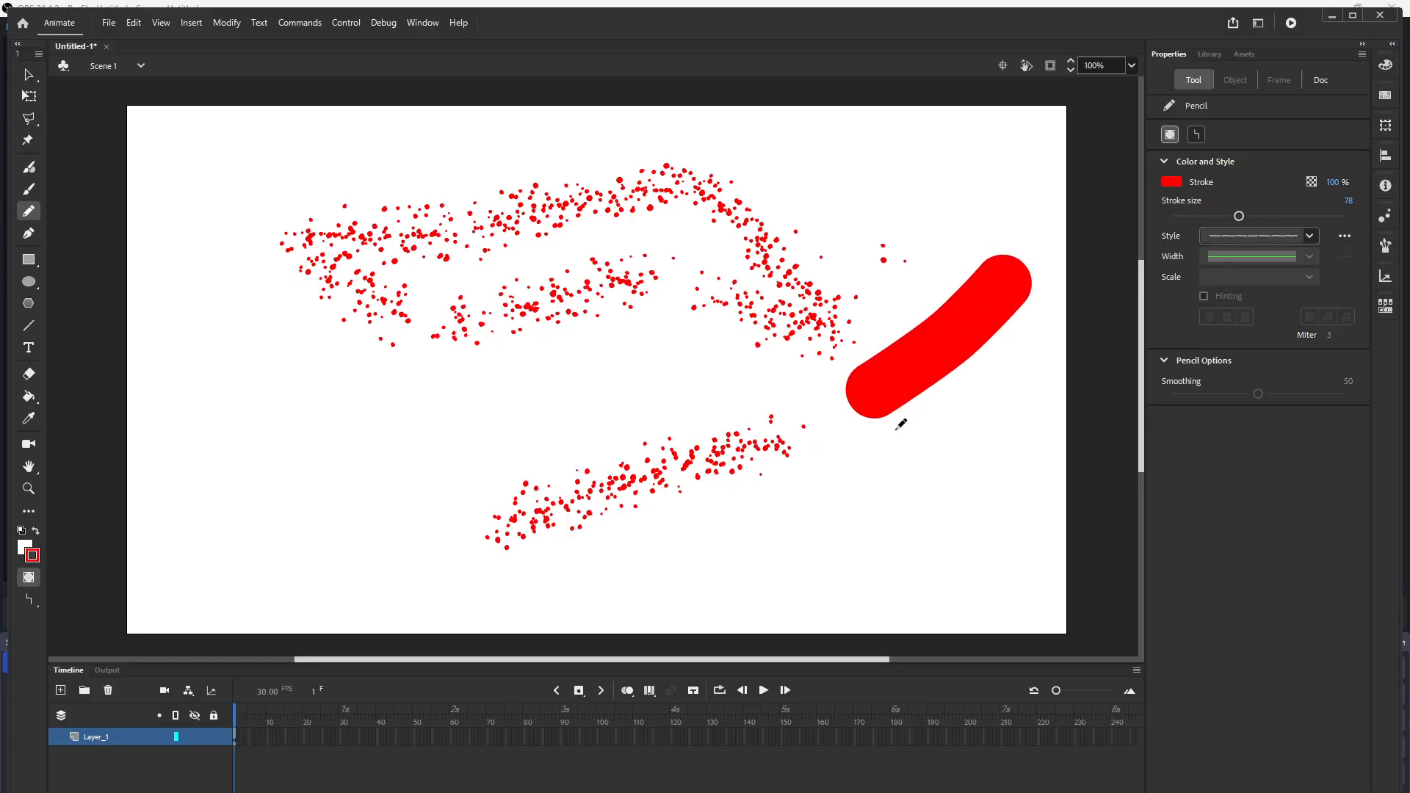
drag(863, 476, 950, 433)
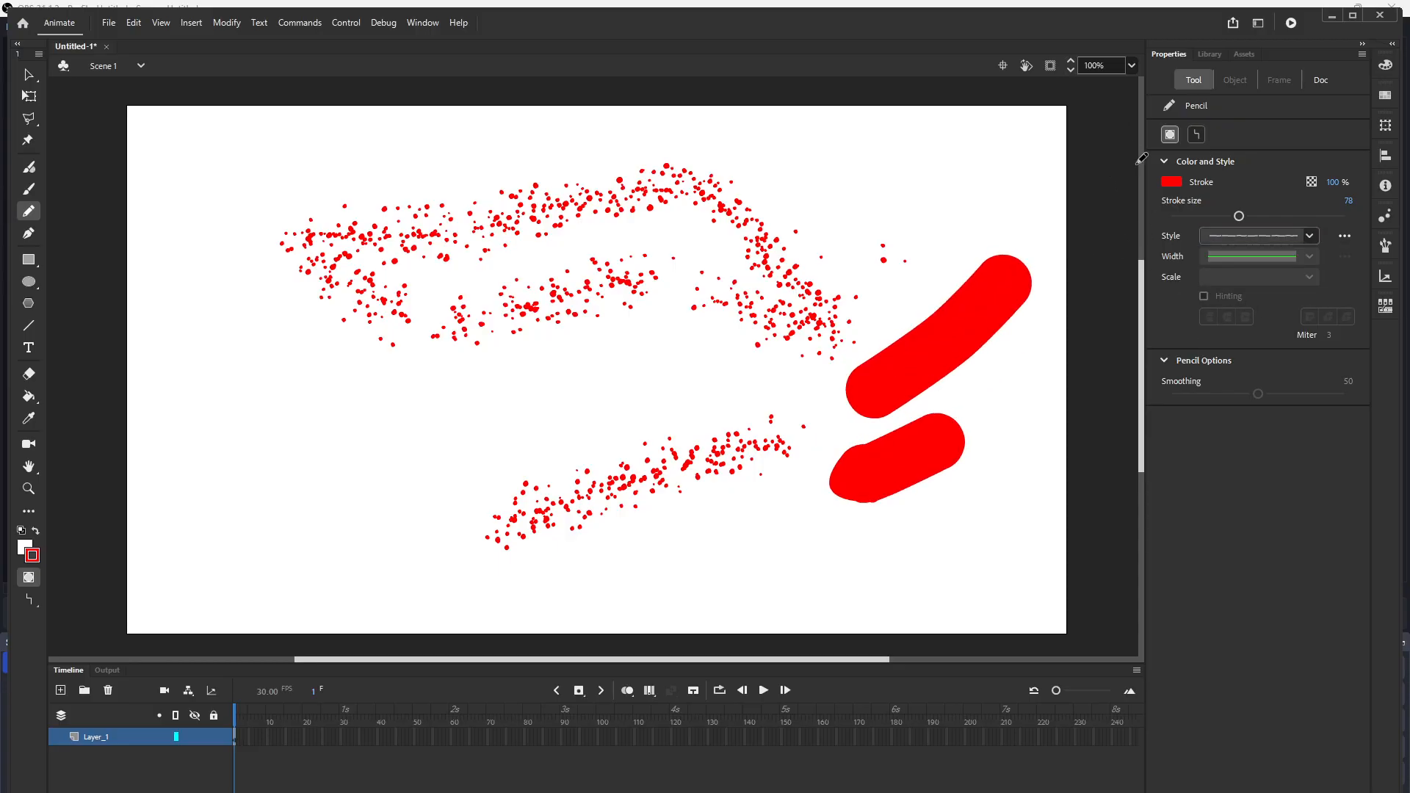
Step: Undo the last three strokes
key(ctrl+z)
key(ctrl+z)
key(ctrl+z)
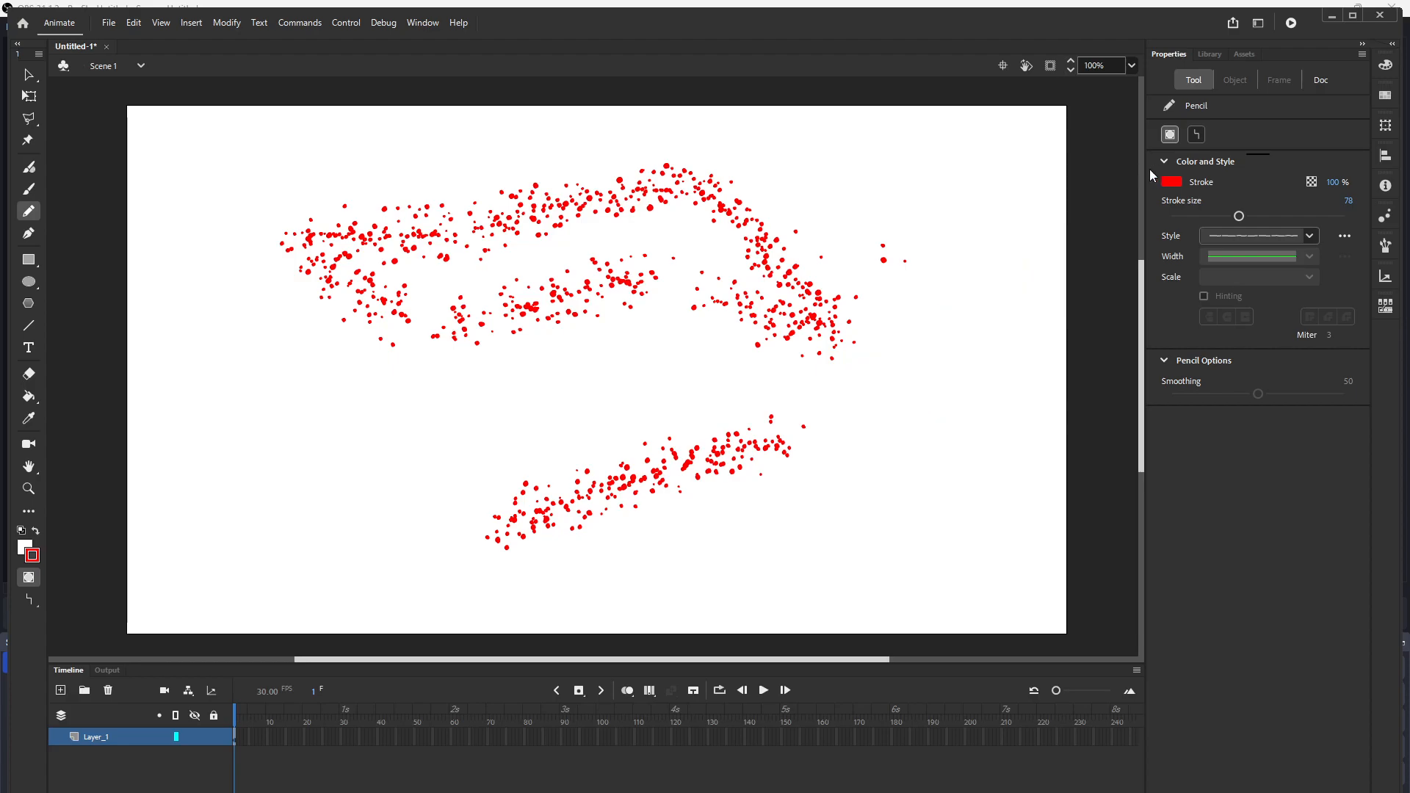
Step: Choose the solid stroke style for the pencil
click(1196, 135)
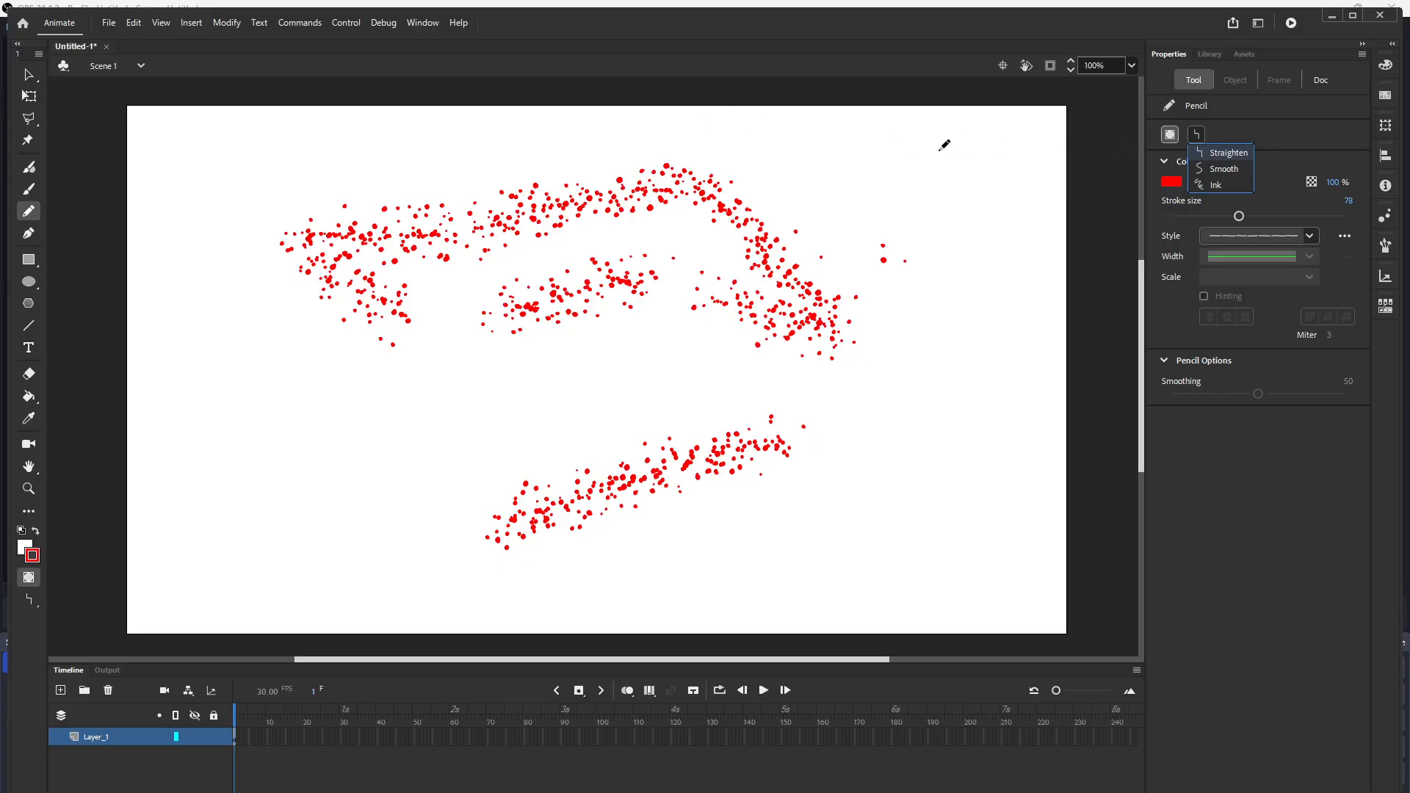
click(1310, 236)
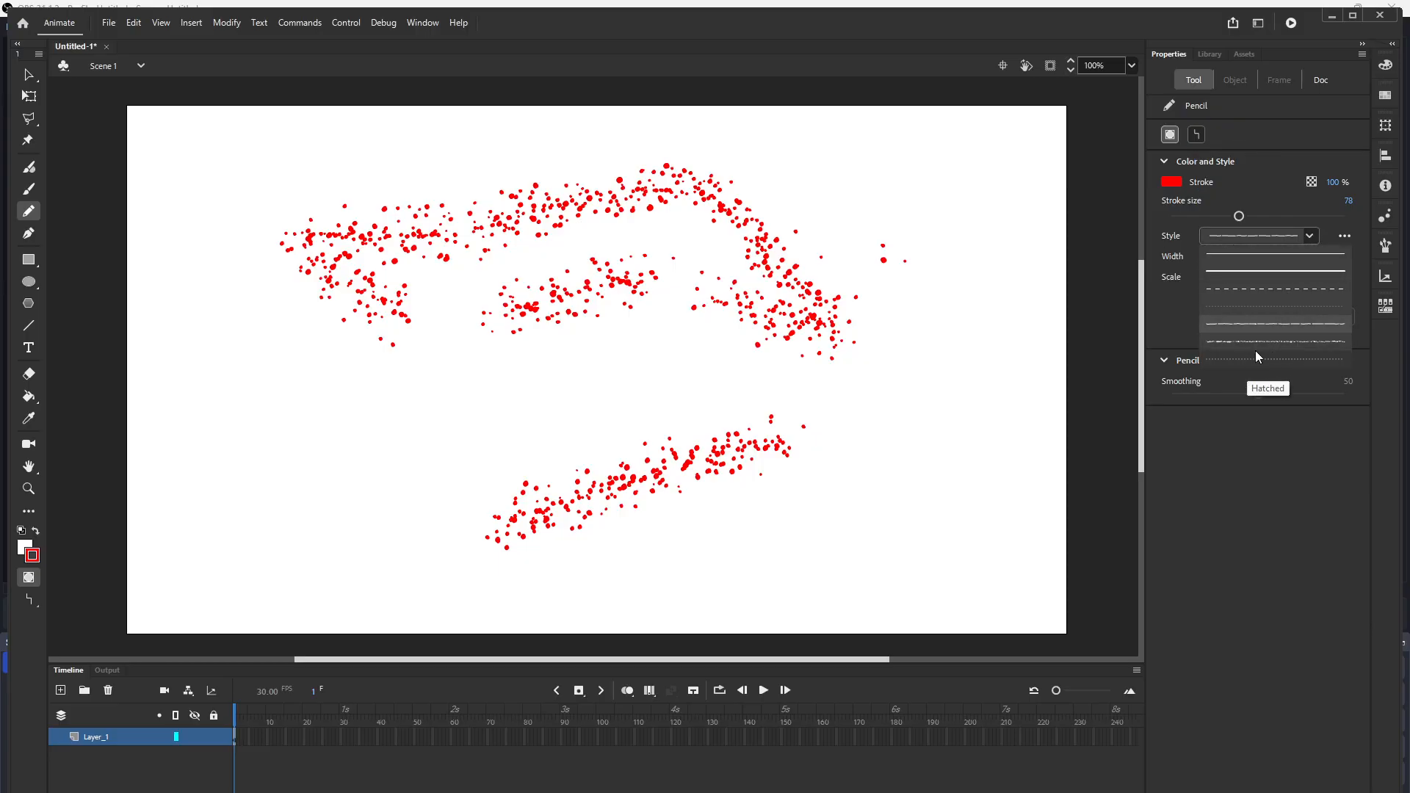
click(1292, 200)
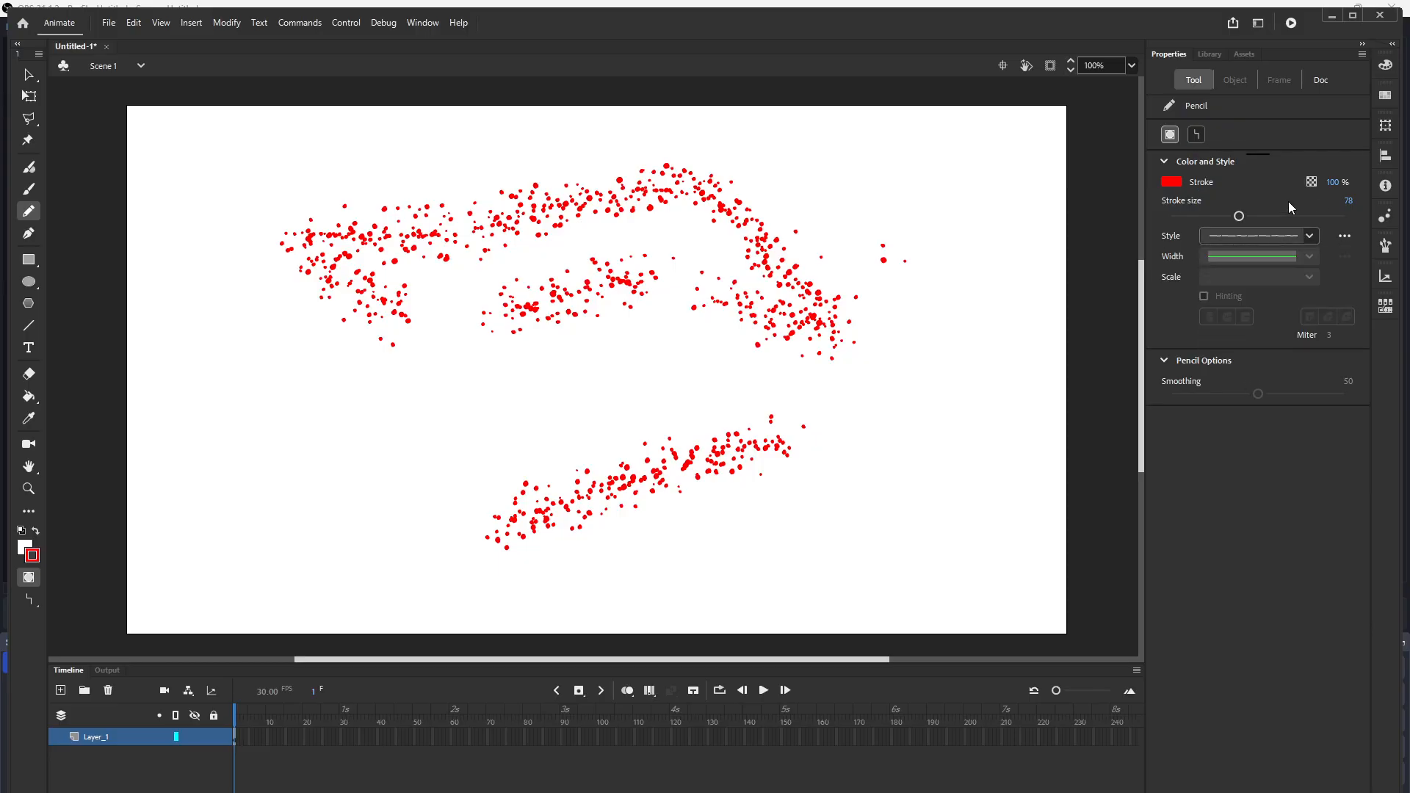
click(1311, 237)
click(1311, 236)
click(1312, 236)
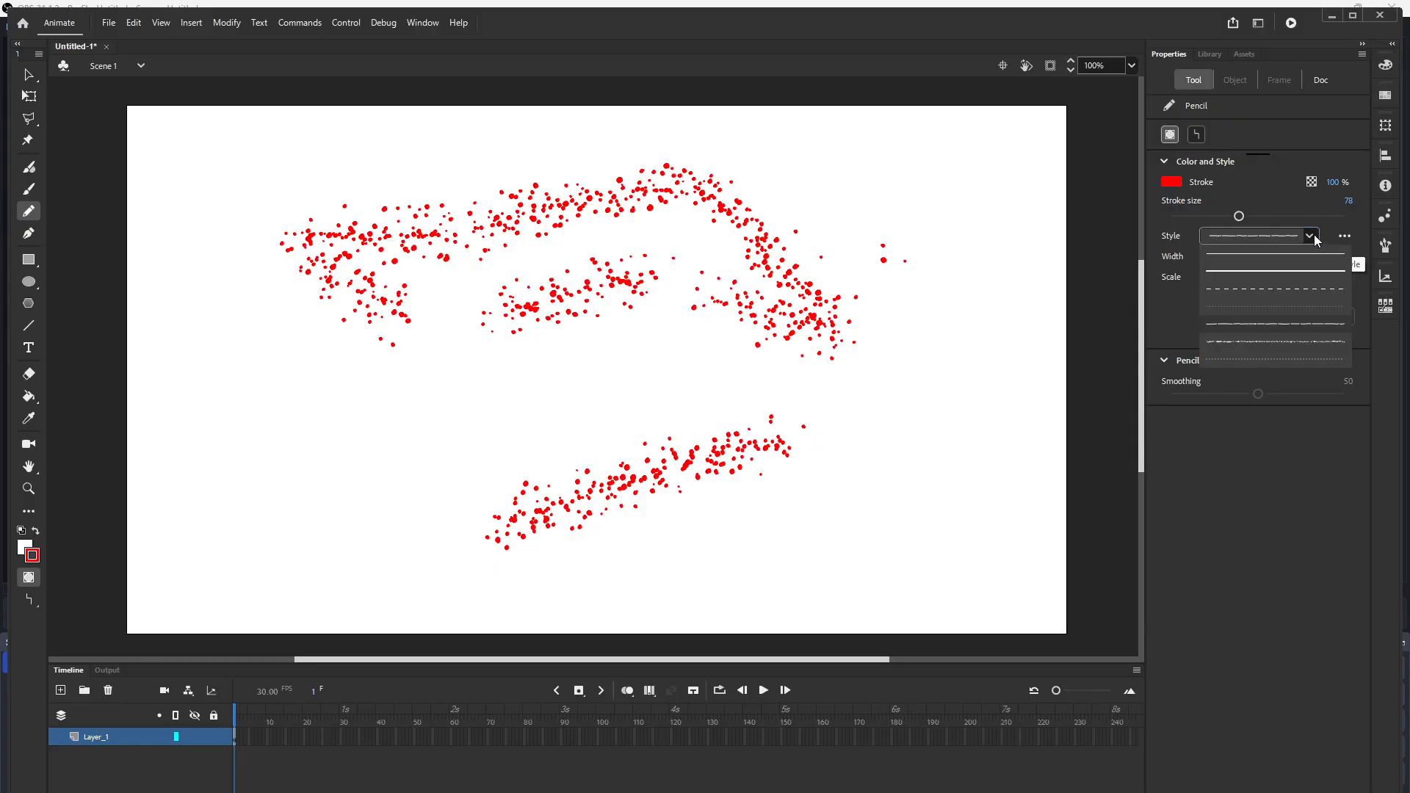
click(1297, 251)
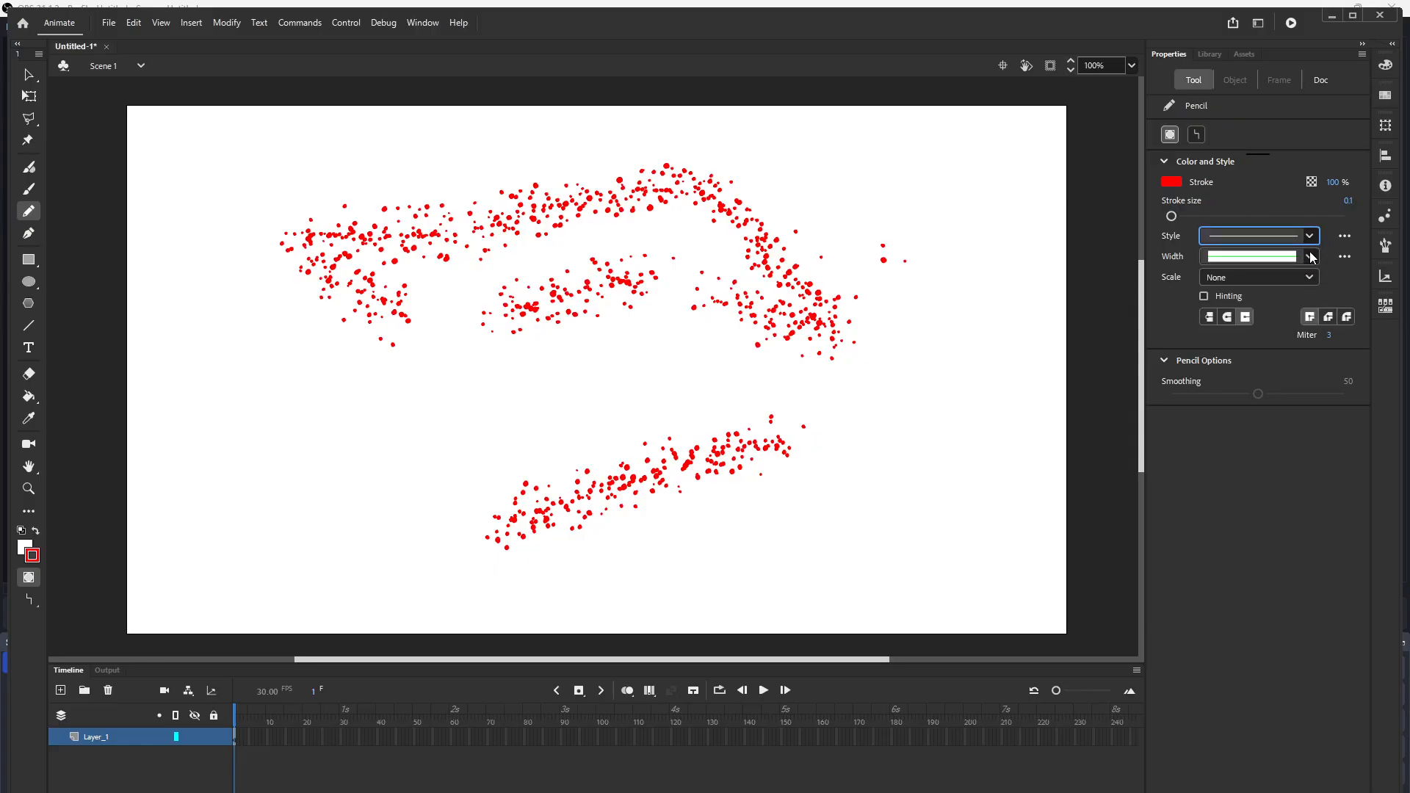
Step: Set a flat stroke cap and stroke size 81, and draw two thick solid strokes at the top right and across the middle
click(1310, 255)
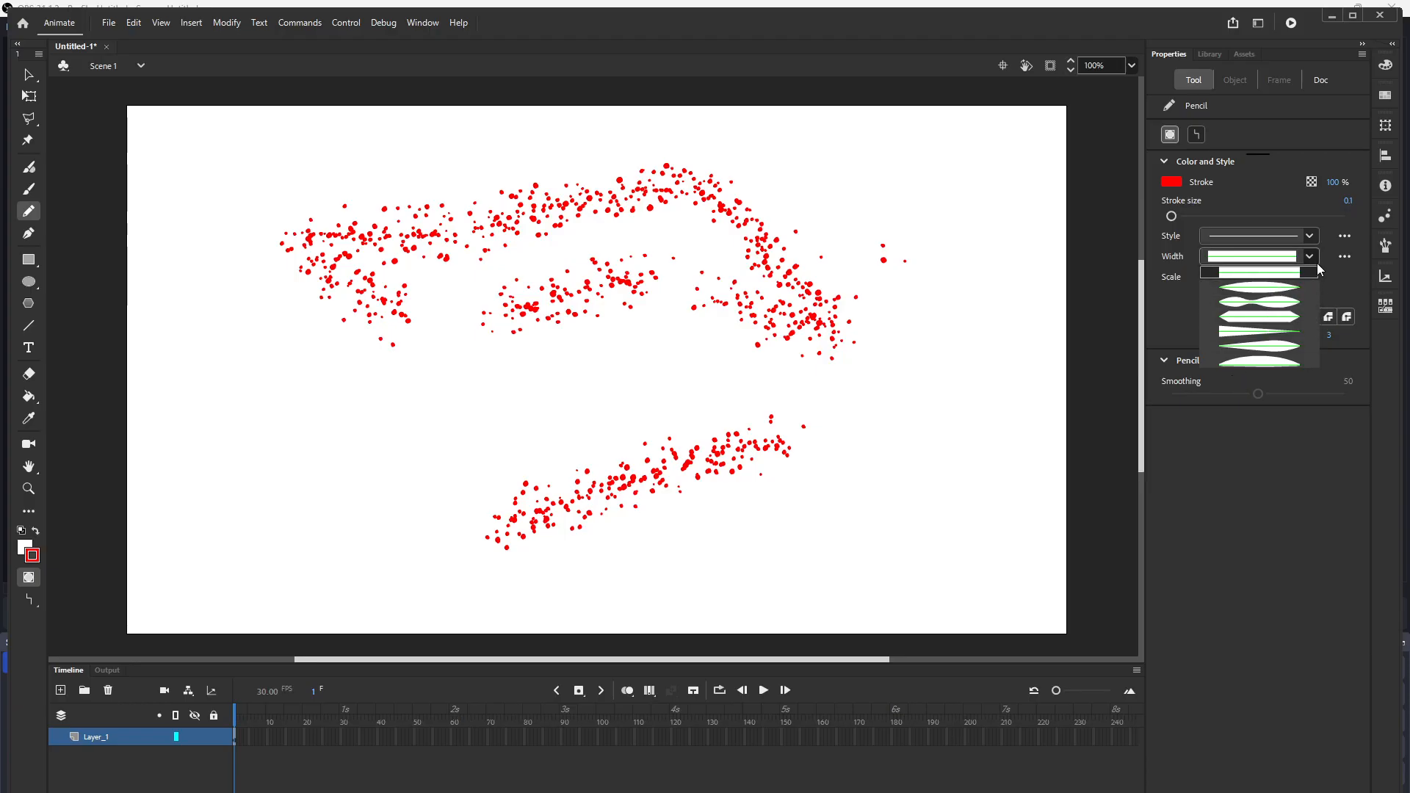
click(1312, 256)
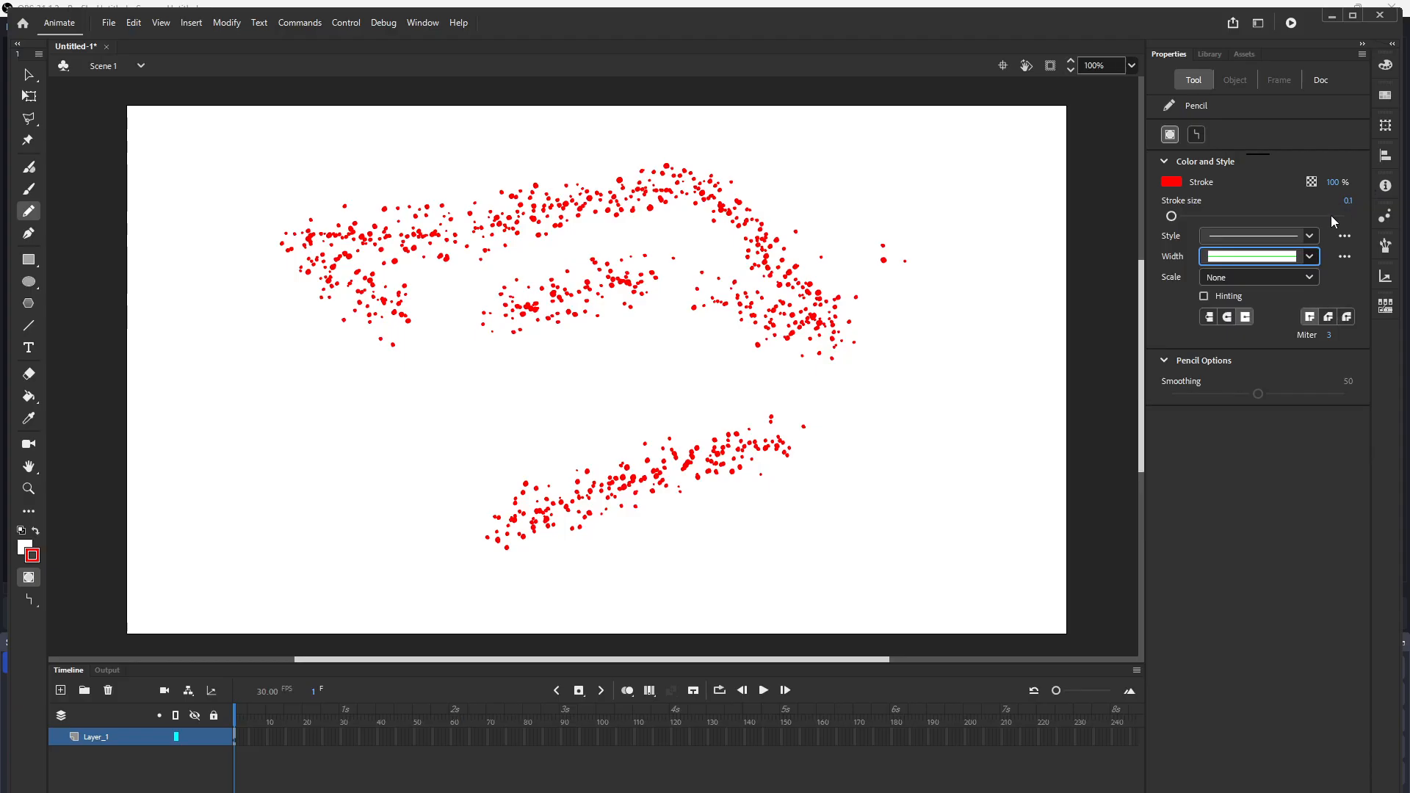
click(1210, 319)
drag(1174, 216, 1241, 216)
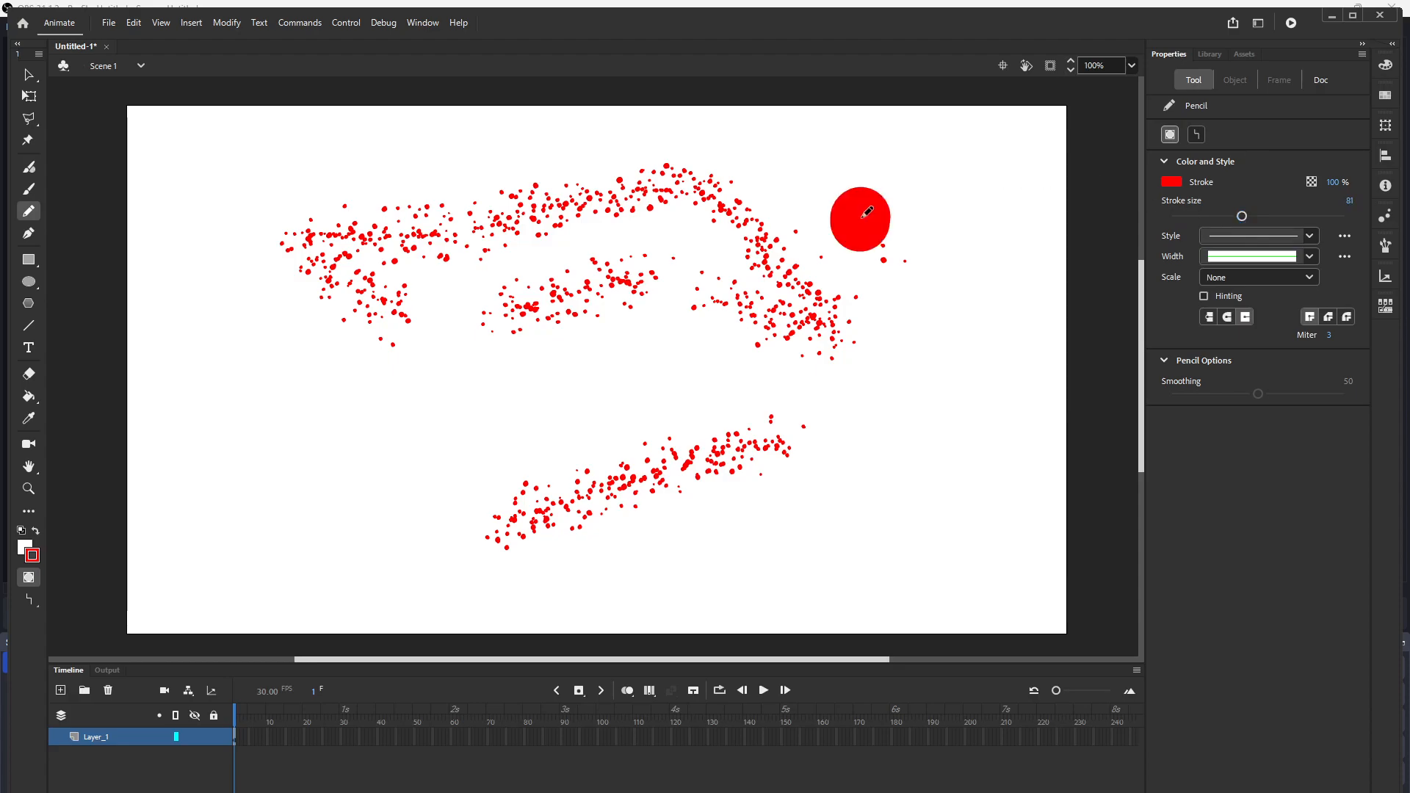
drag(867, 213, 1058, 170)
mouse_move(286, 474)
mouse_down()
mouse_move(502, 362)
mouse_move(690, 294)
mouse_up()
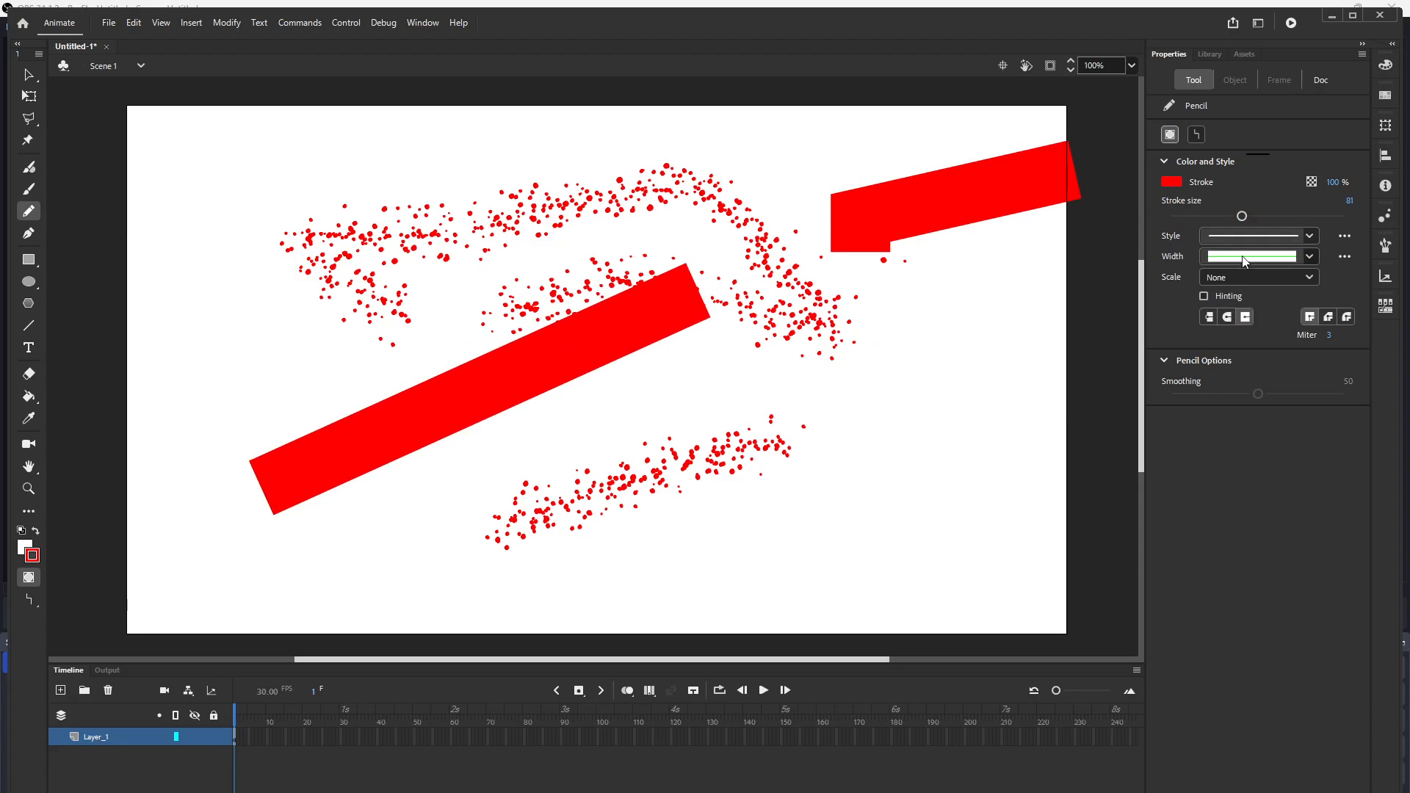
Step: Choose the second variable width profile and draw two tapered strokes at the lower right of the stage
click(1308, 257)
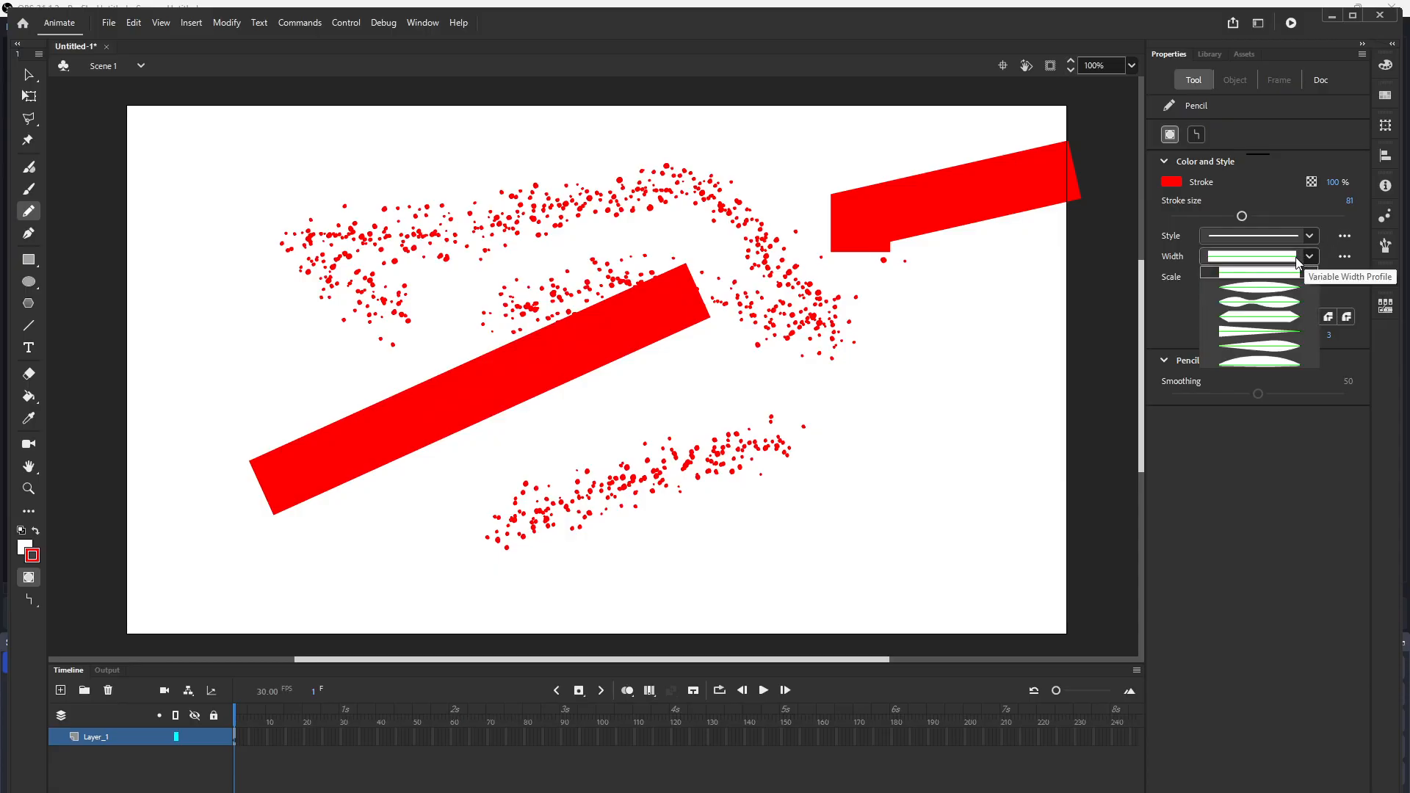
click(1259, 287)
drag(687, 419, 894, 328)
mouse_move(727, 488)
mouse_down()
mouse_move(947, 400)
mouse_move(927, 412)
mouse_up()
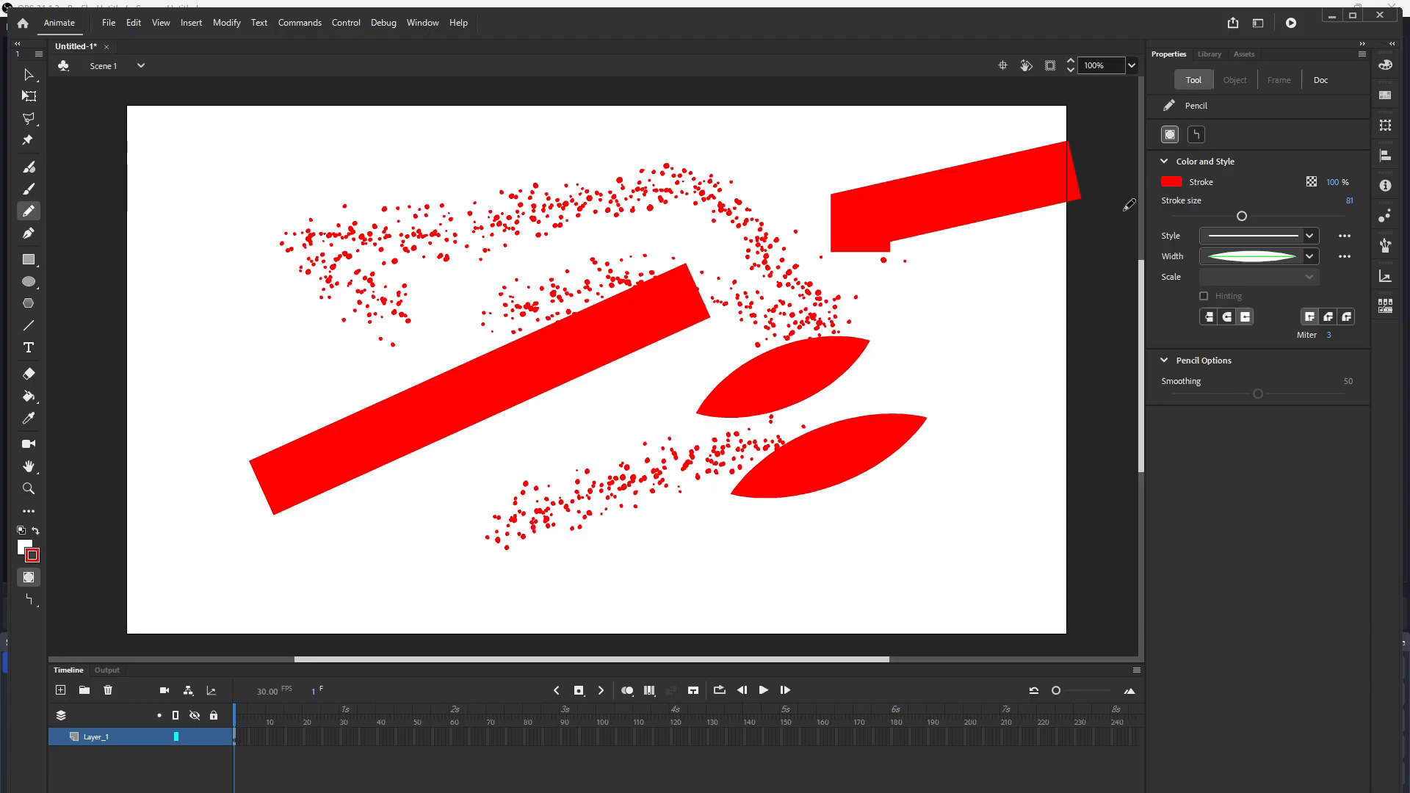